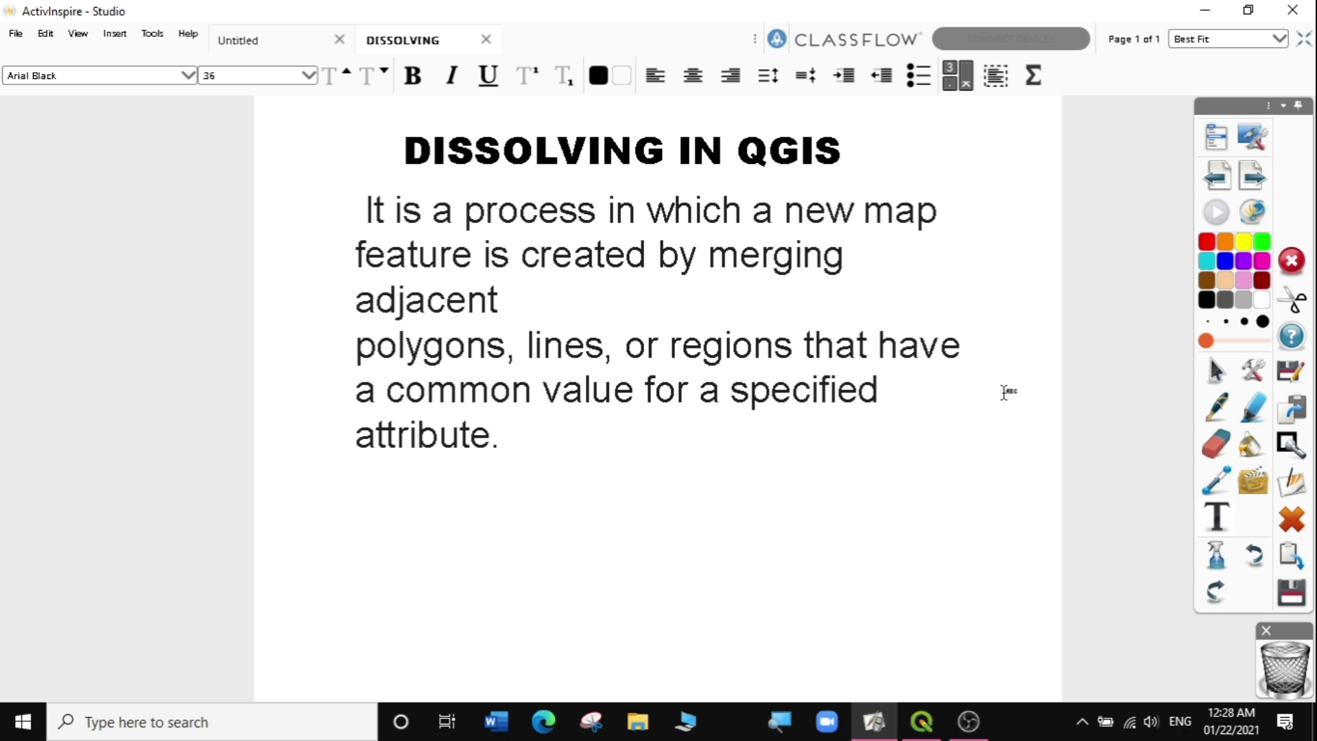
Step: Switch to QGIS and set the map's copyright label decoration text to "© WiseGIS 2021"
{"action": "left_click", "coordinate": [923, 725]}
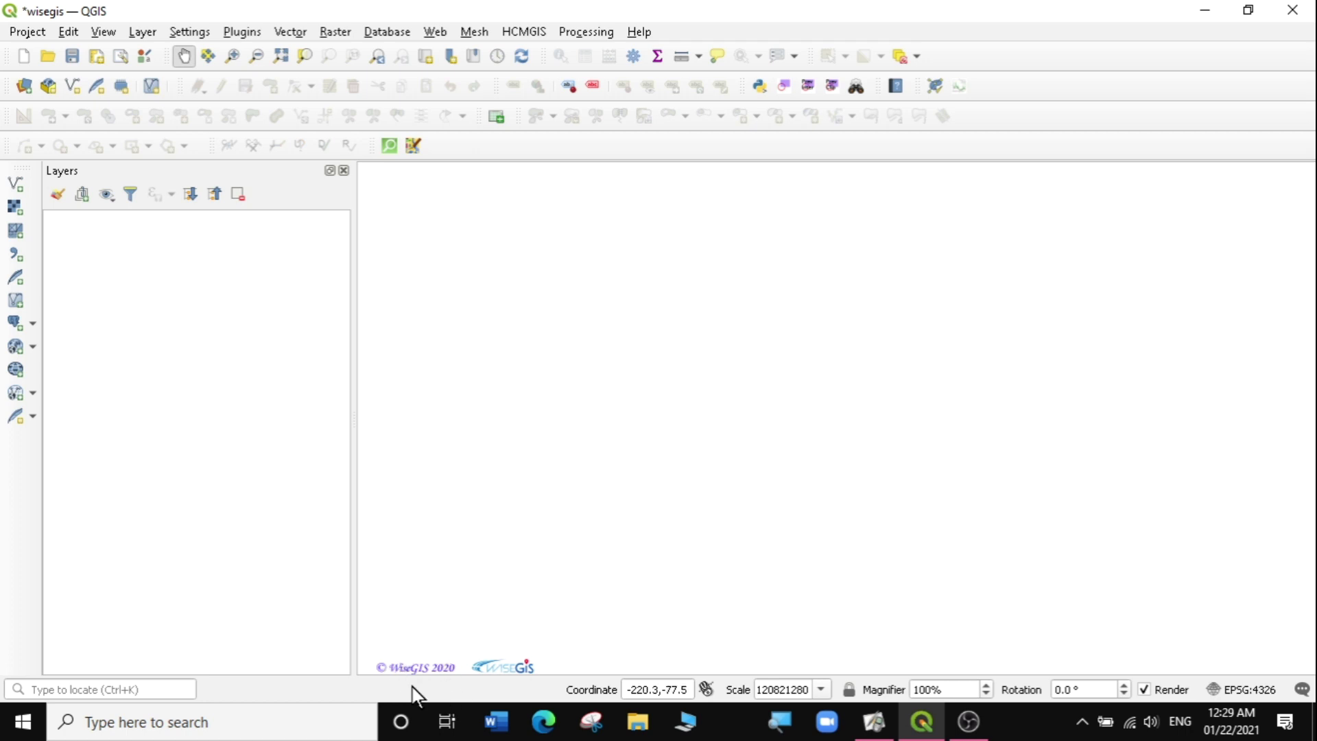
{"action": "left_click", "coordinate": [103, 32]}
{"action": "mouse_move", "coordinate": [188, 354]}
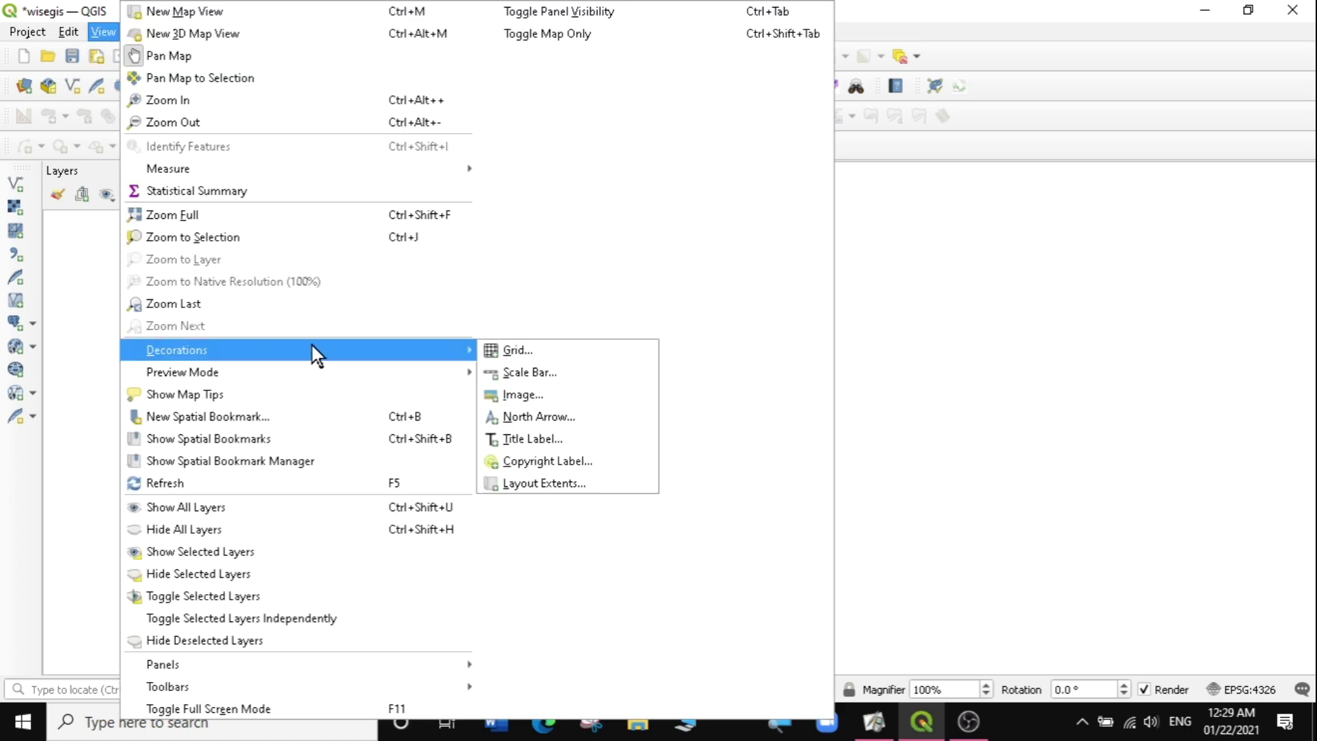
{"action": "left_click", "coordinate": [553, 469]}
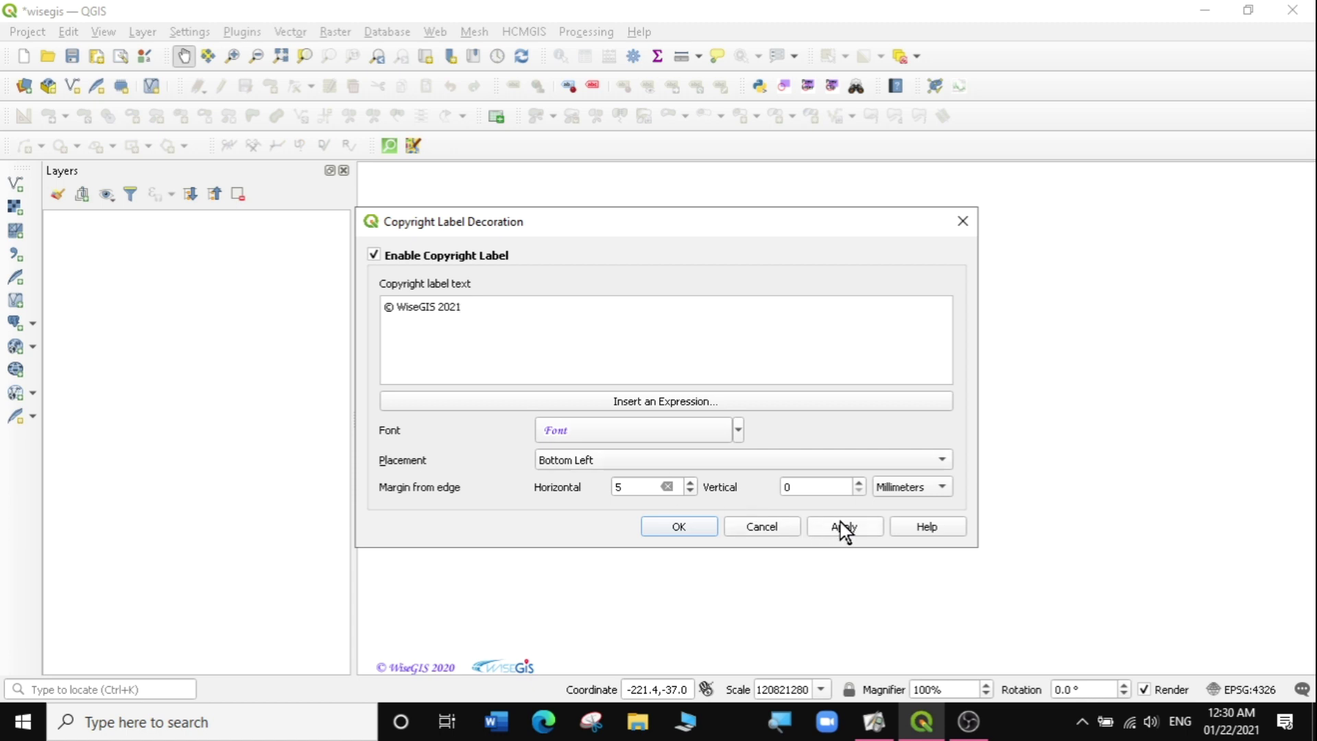
{"action": "left_click", "coordinate": [680, 529]}
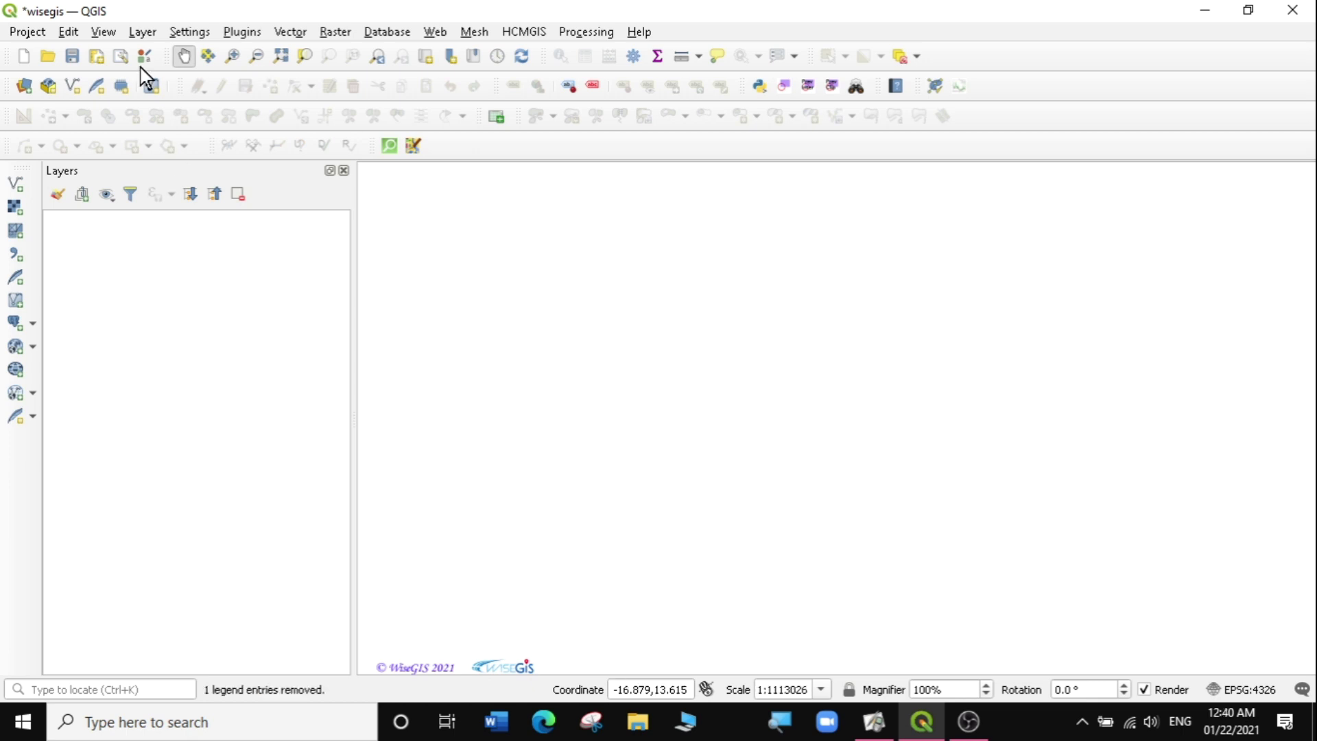
Step: Start adding a vector layer from file and browse to the Desktop folder GIS\data\Dissolve Exercise
{"action": "left_click", "coordinate": [140, 31]}
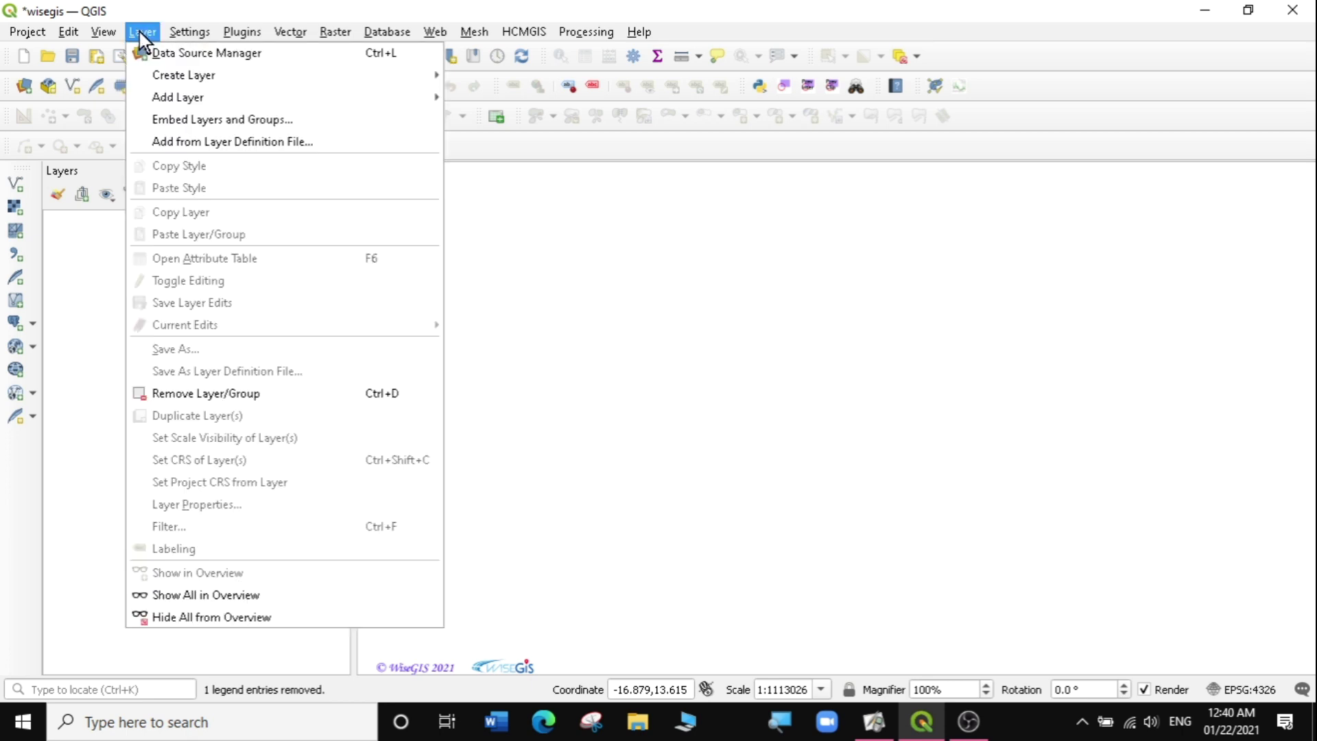
{"action": "mouse_move", "coordinate": [155, 98]}
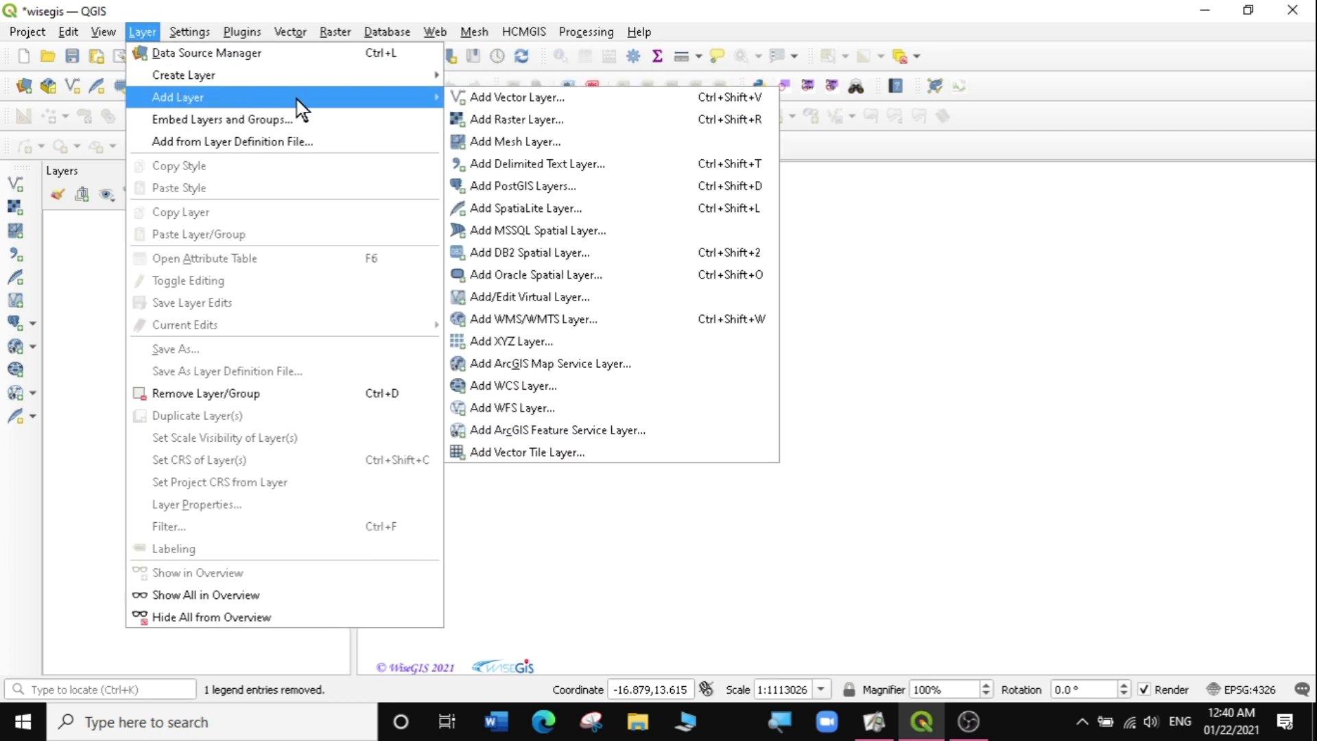
{"action": "left_click", "coordinate": [508, 98]}
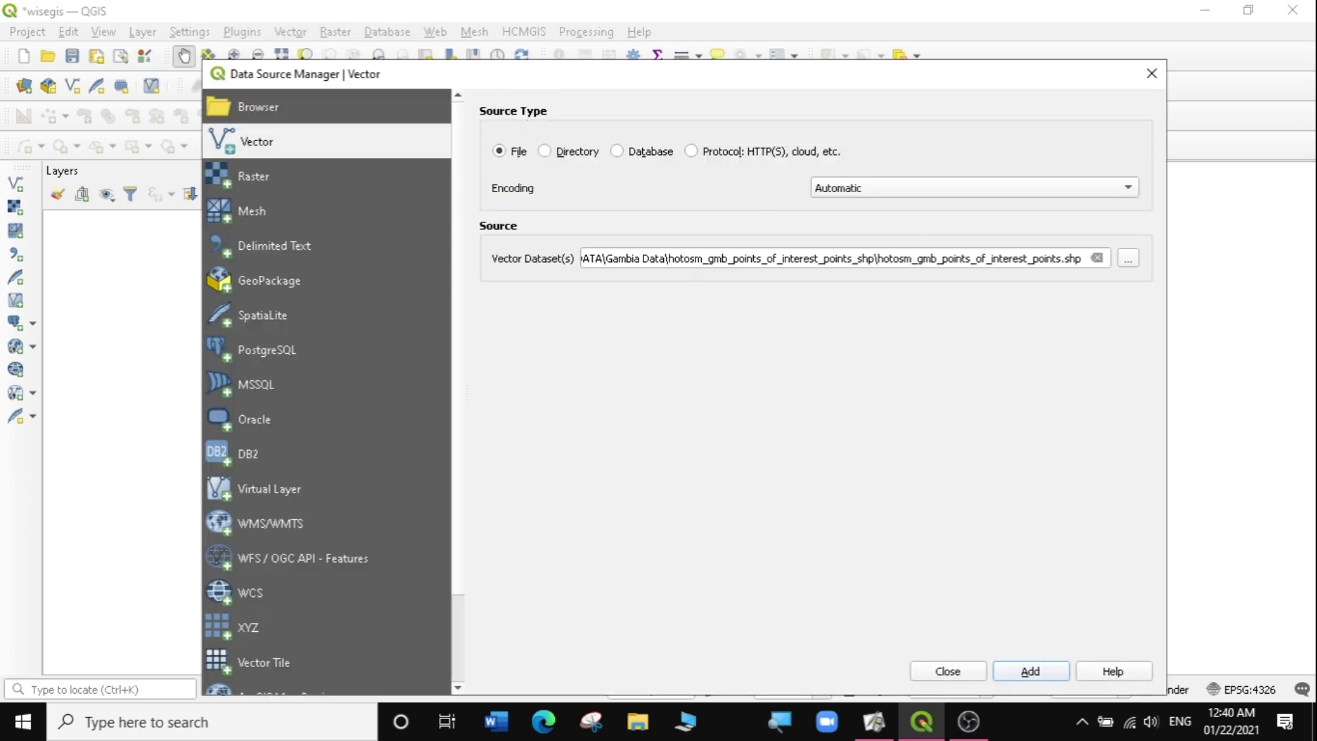
{"action": "left_click", "coordinate": [1127, 259]}
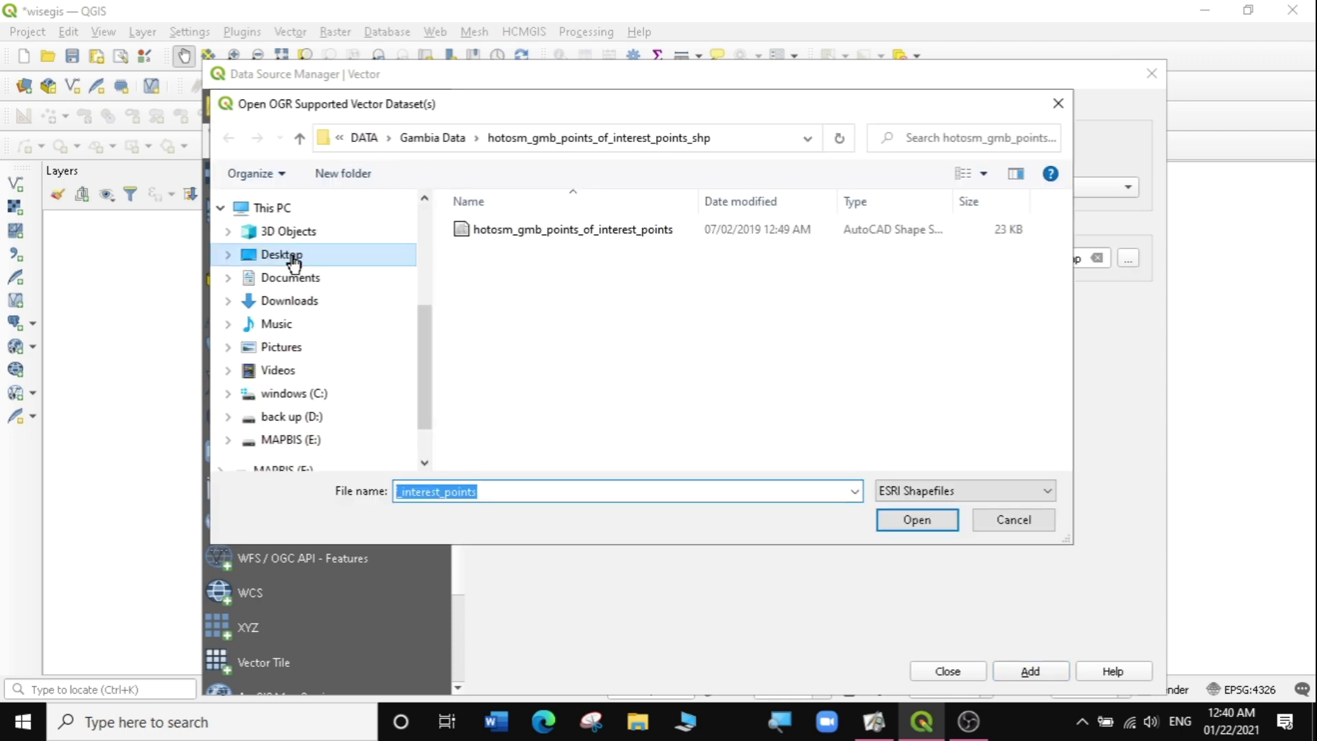
{"action": "left_click", "coordinate": [294, 260]}
{"action": "left_click", "coordinate": [489, 331]}
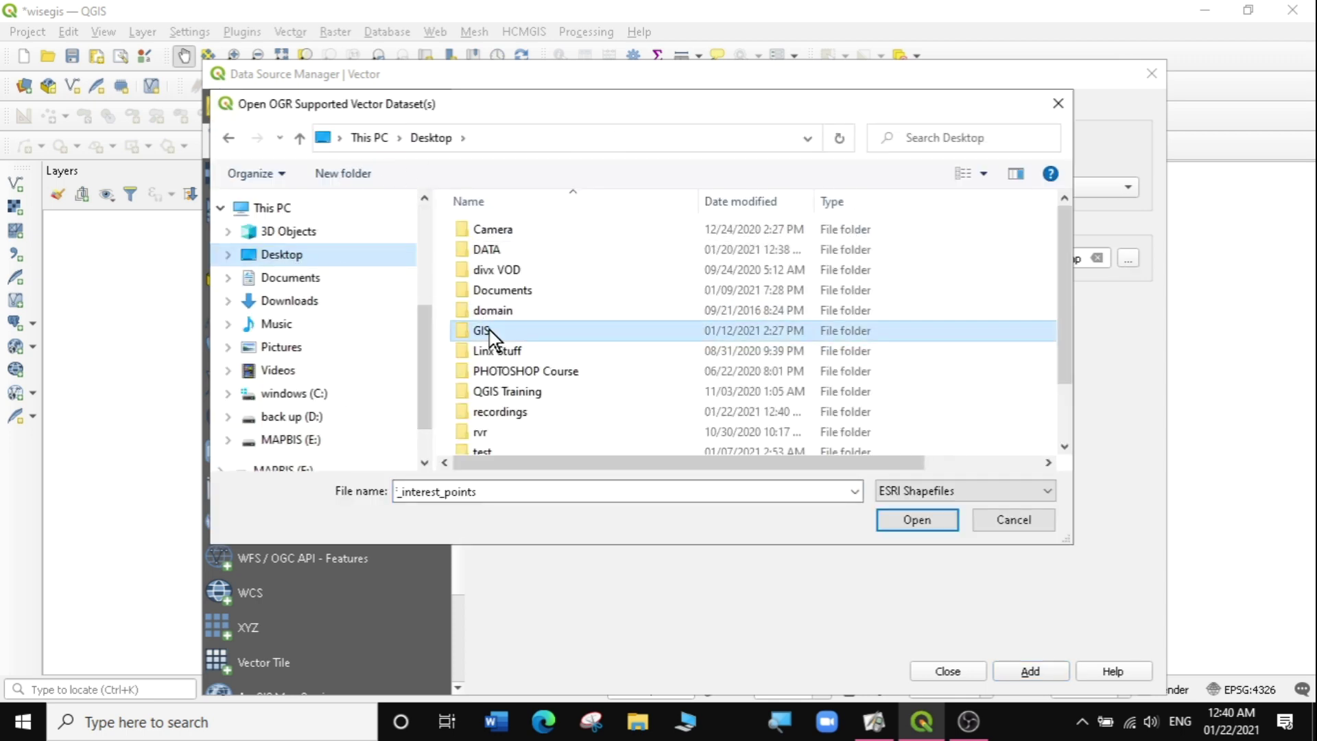
{"action": "double_click", "coordinate": [488, 332]}
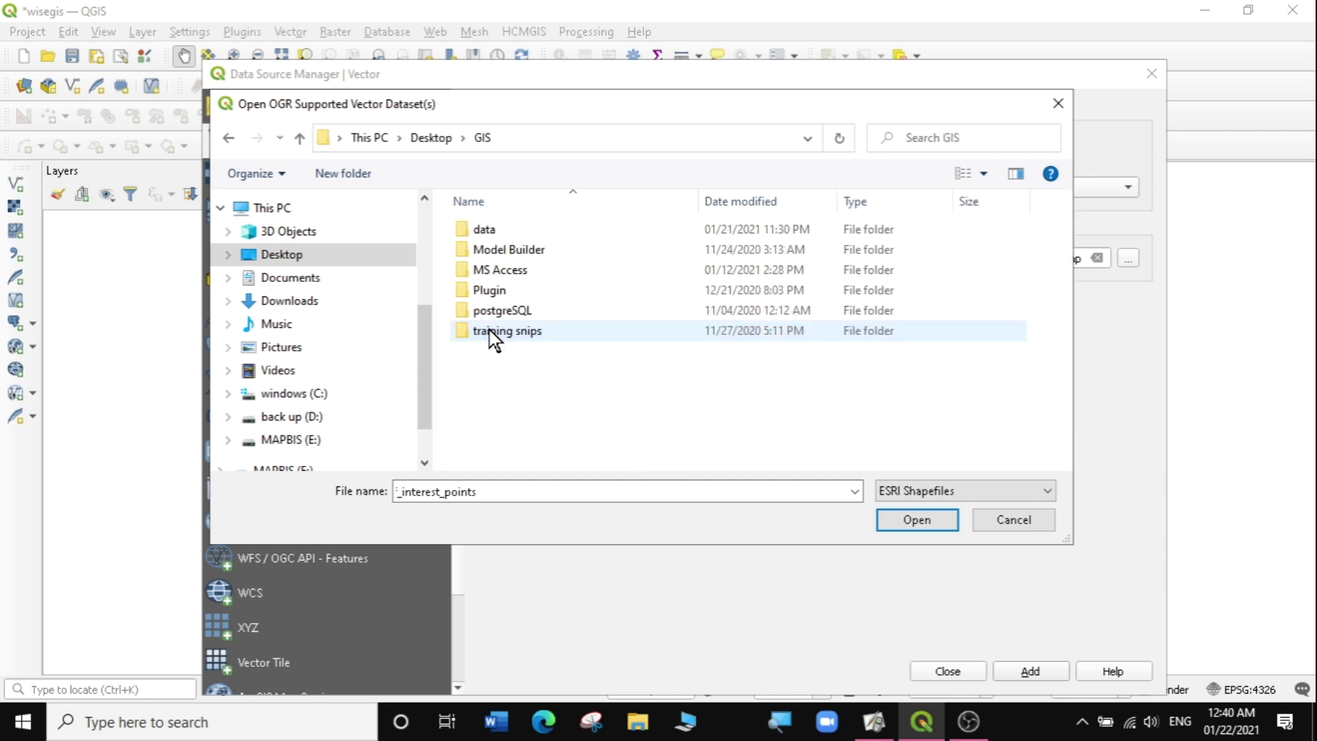
{"action": "double_click", "coordinate": [487, 230]}
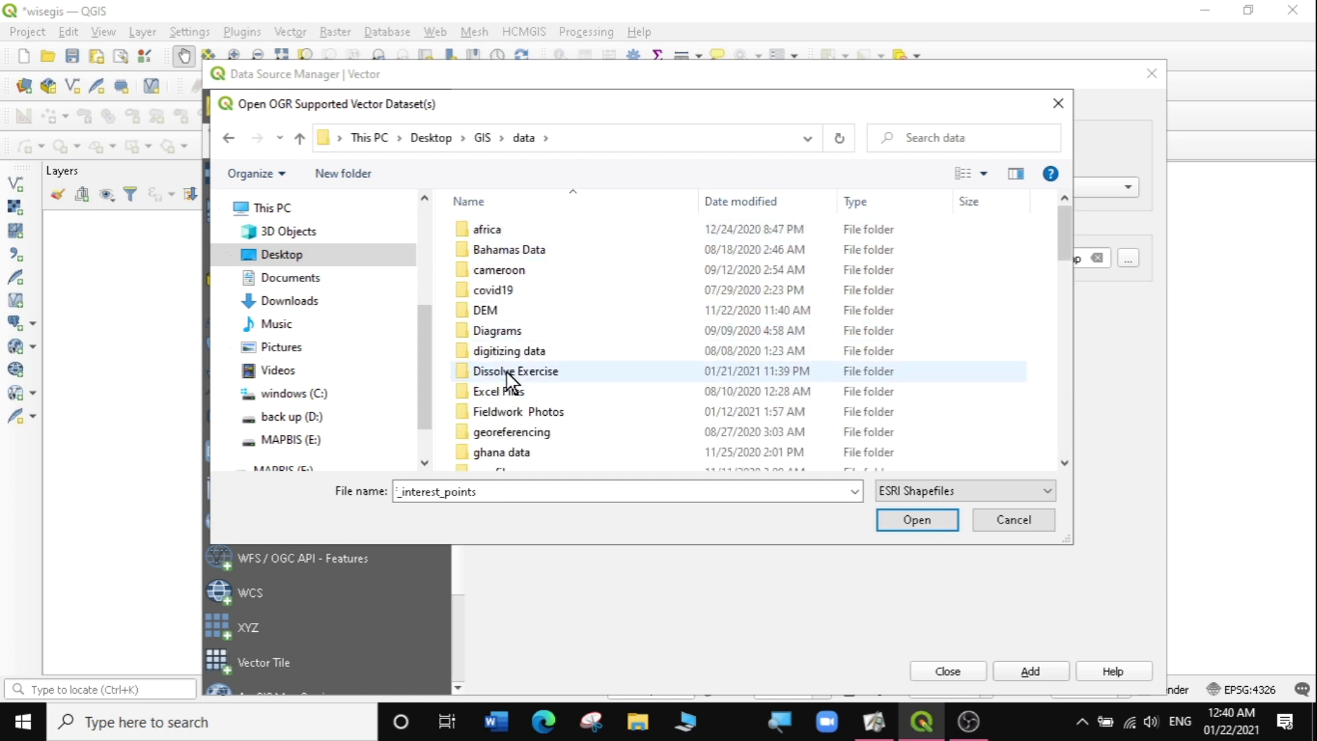
{"action": "double_click", "coordinate": [504, 376]}
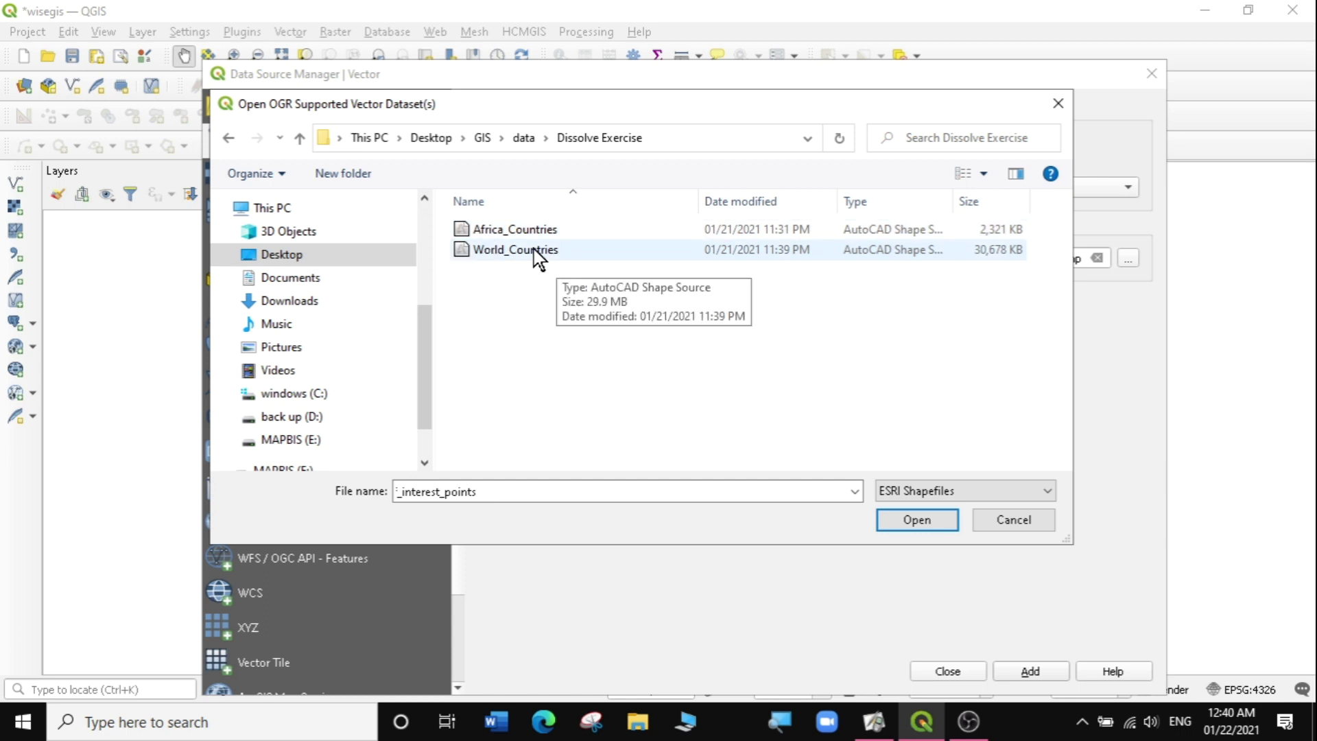
Step: Add both the Africa_Countries and World_Countries shapefiles to the project and close the data source window
{"action": "left_click_drag", "start_coordinate": [618, 299], "coordinate": [491, 229]}
{"action": "left_click", "coordinate": [890, 518]}
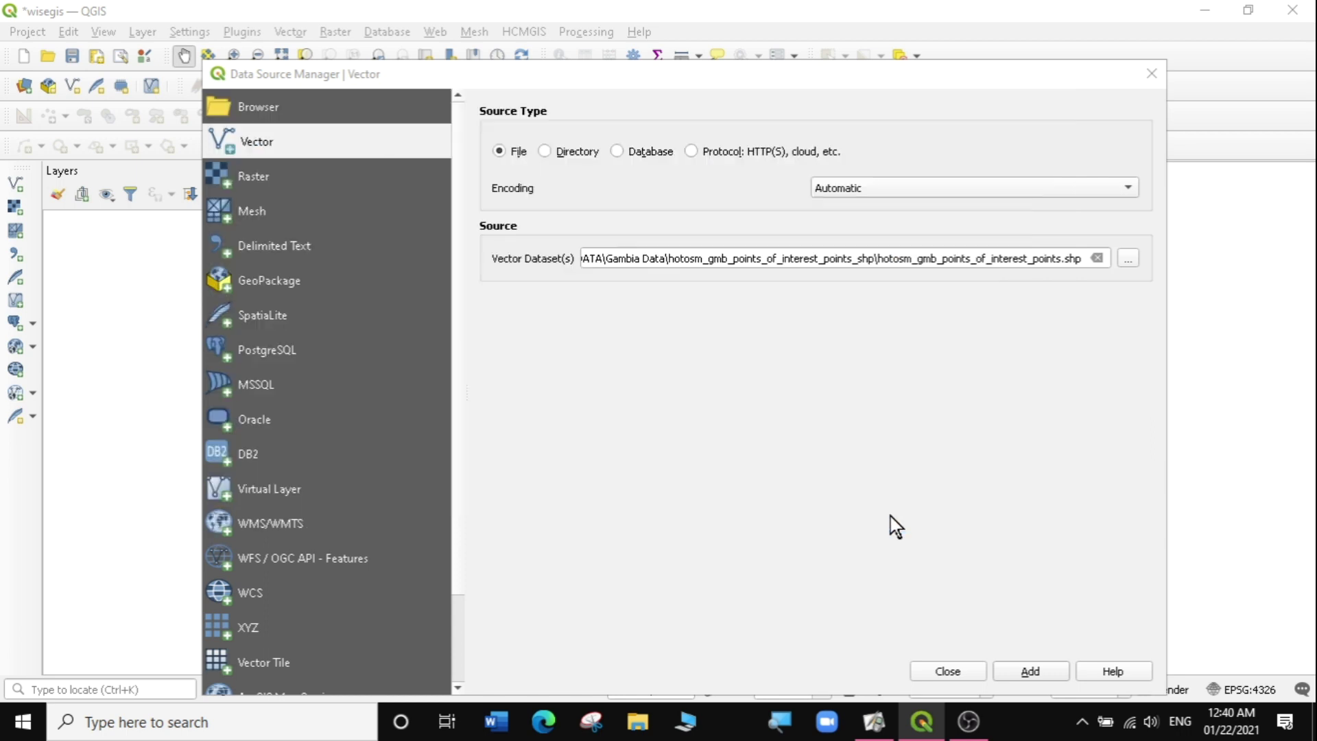
{"action": "left_click", "coordinate": [1035, 669]}
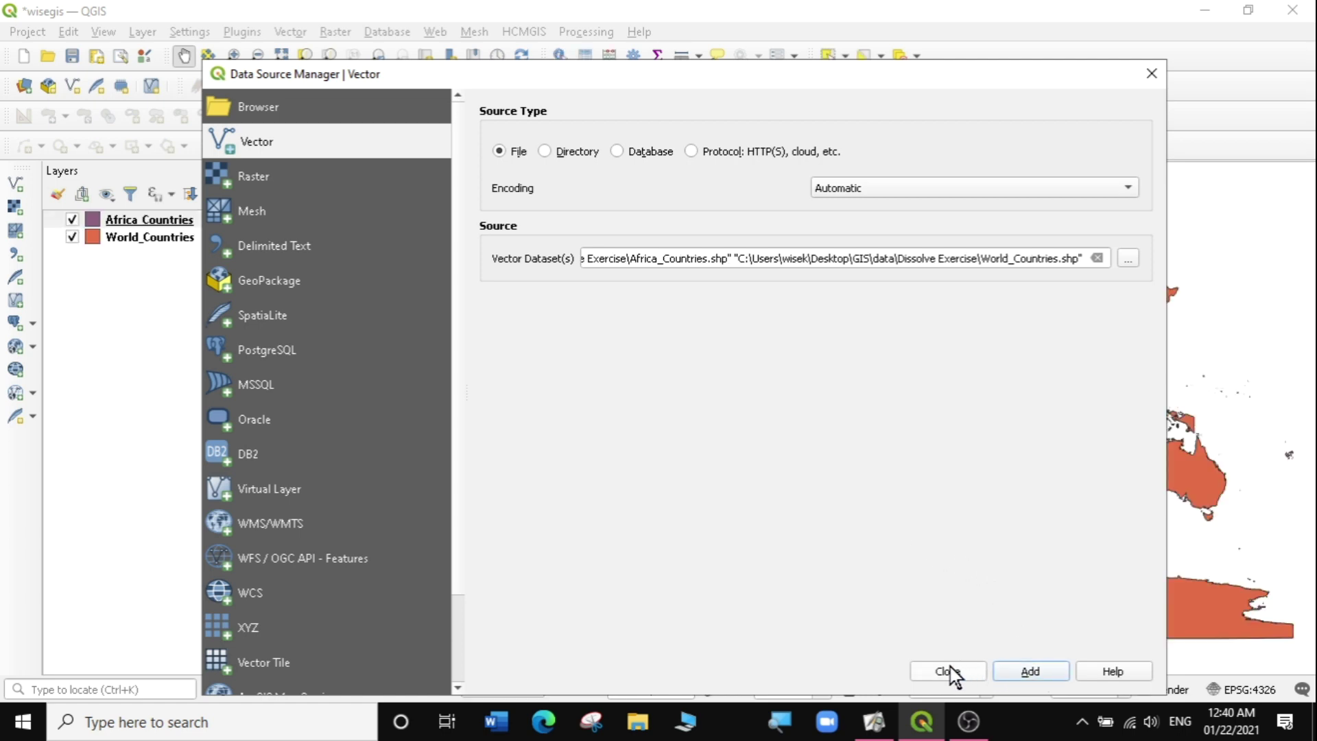
{"action": "left_click", "coordinate": [948, 671]}
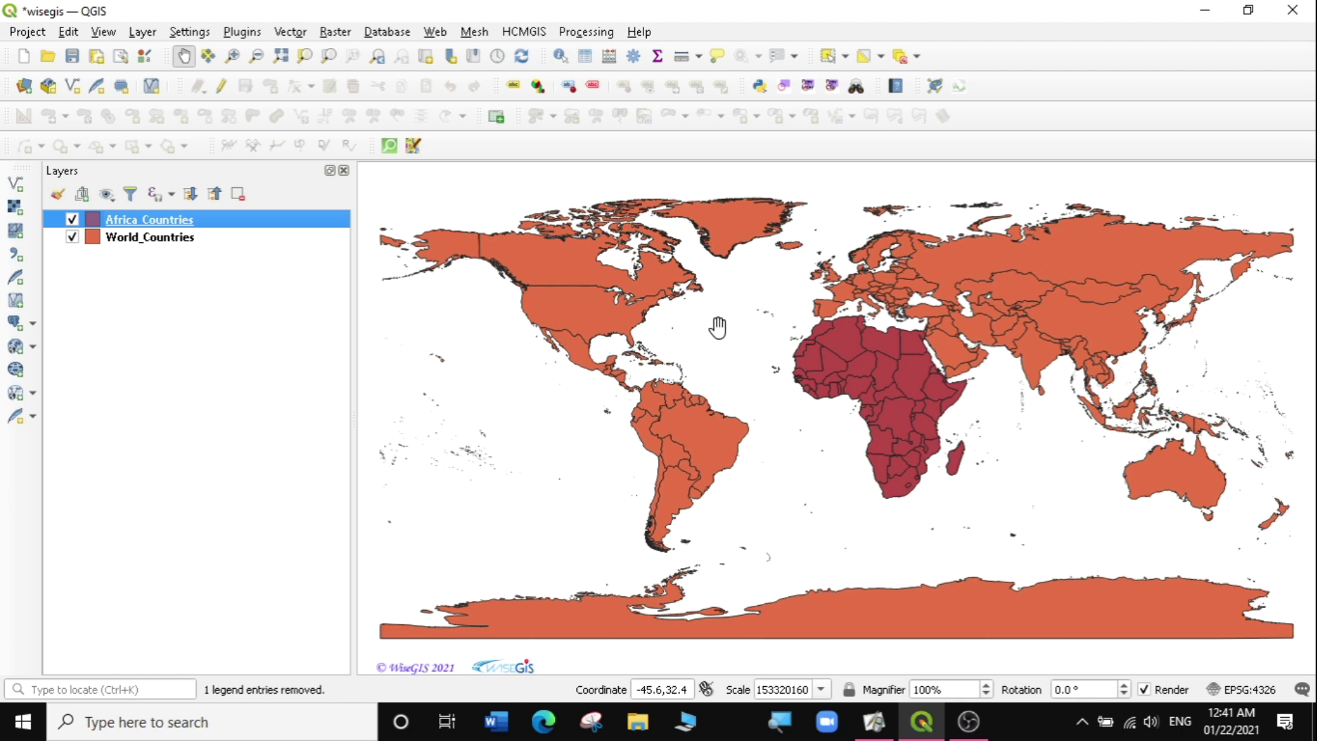
Step: Hide the World_Countries layer and fit the map view to the Africa_Countries layer
{"action": "left_click", "coordinate": [72, 237]}
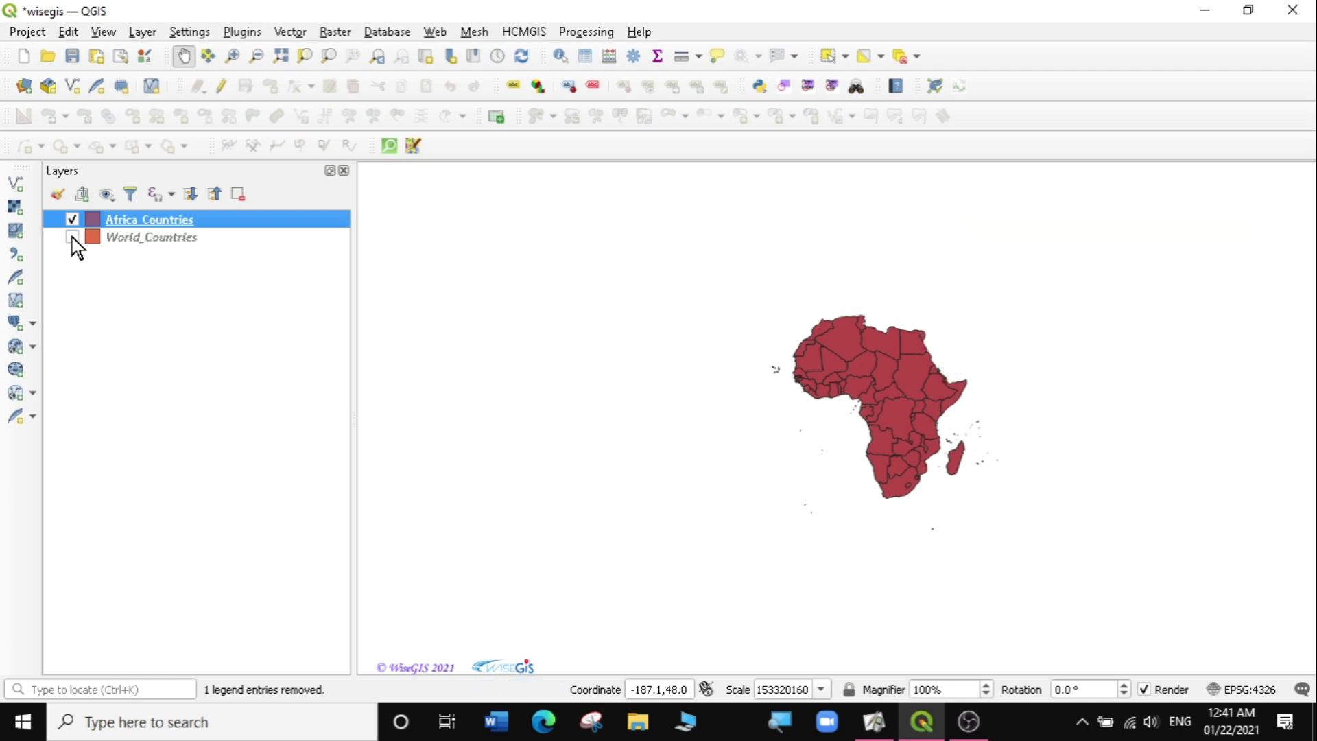
{"action": "right_click", "coordinate": [132, 230]}
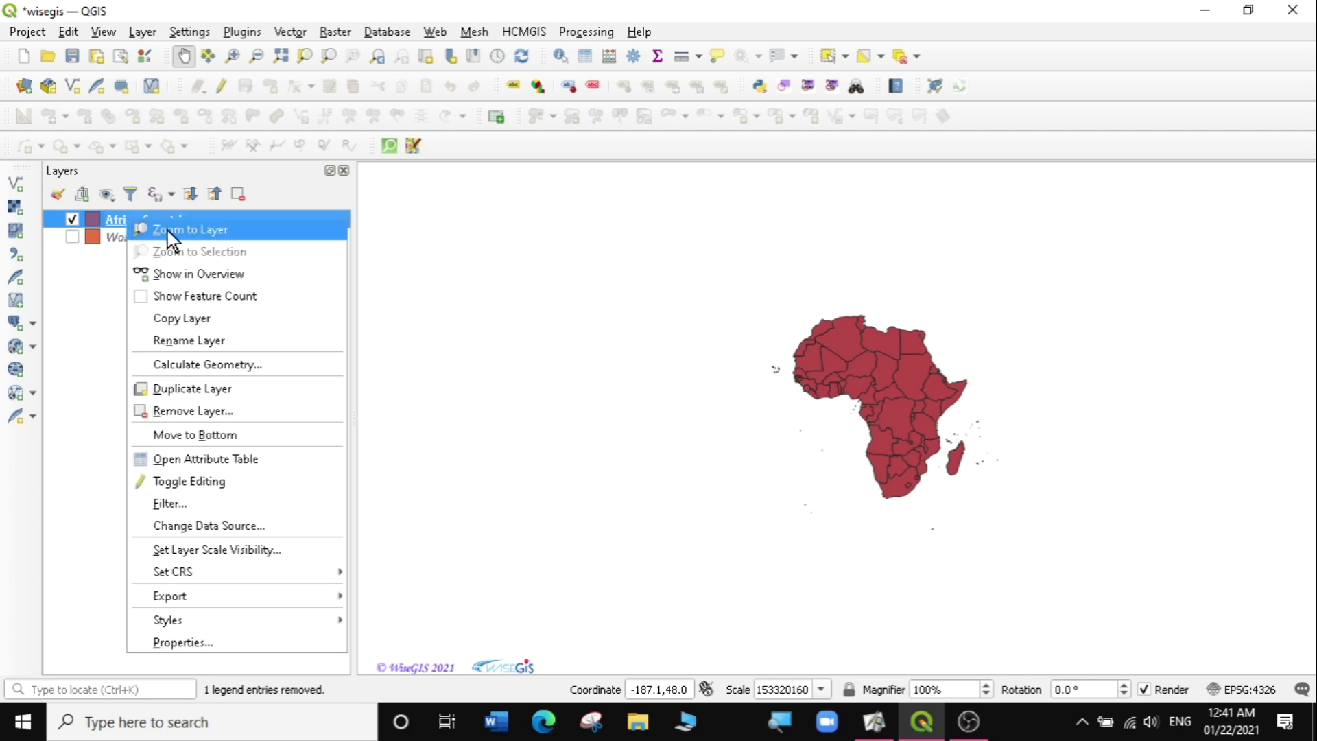
{"action": "left_click", "coordinate": [168, 232]}
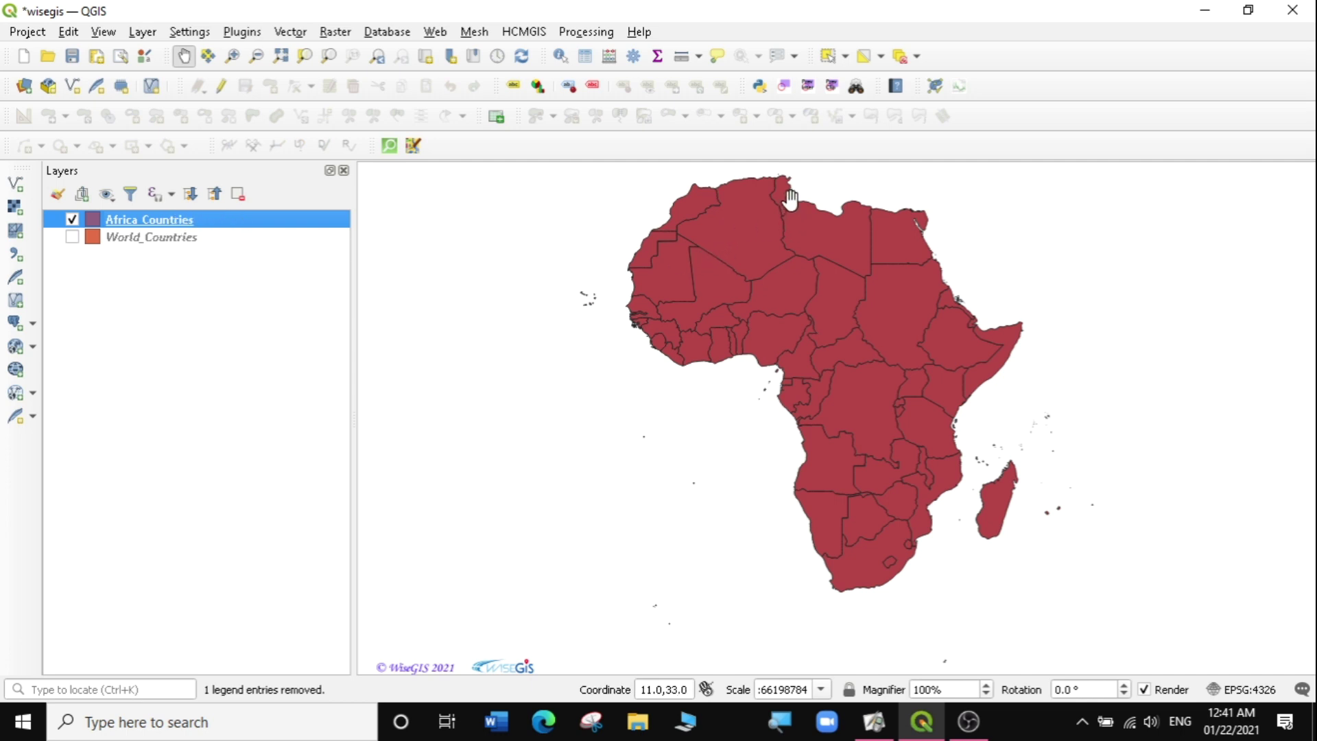
Step: Dissolve the Africa_Countries layer without a dissolve field into a temporary layer, and close the tool
{"action": "left_click", "coordinate": [288, 31]}
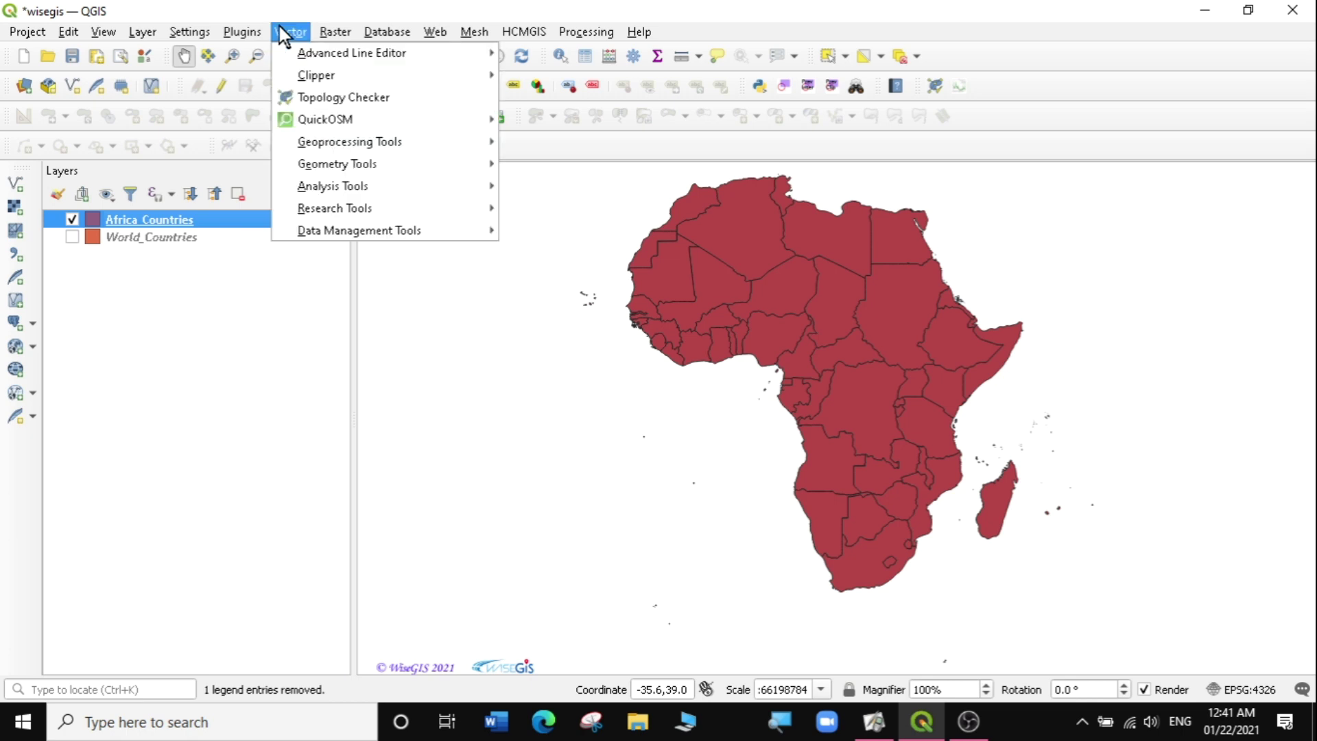
{"action": "mouse_move", "coordinate": [314, 149]}
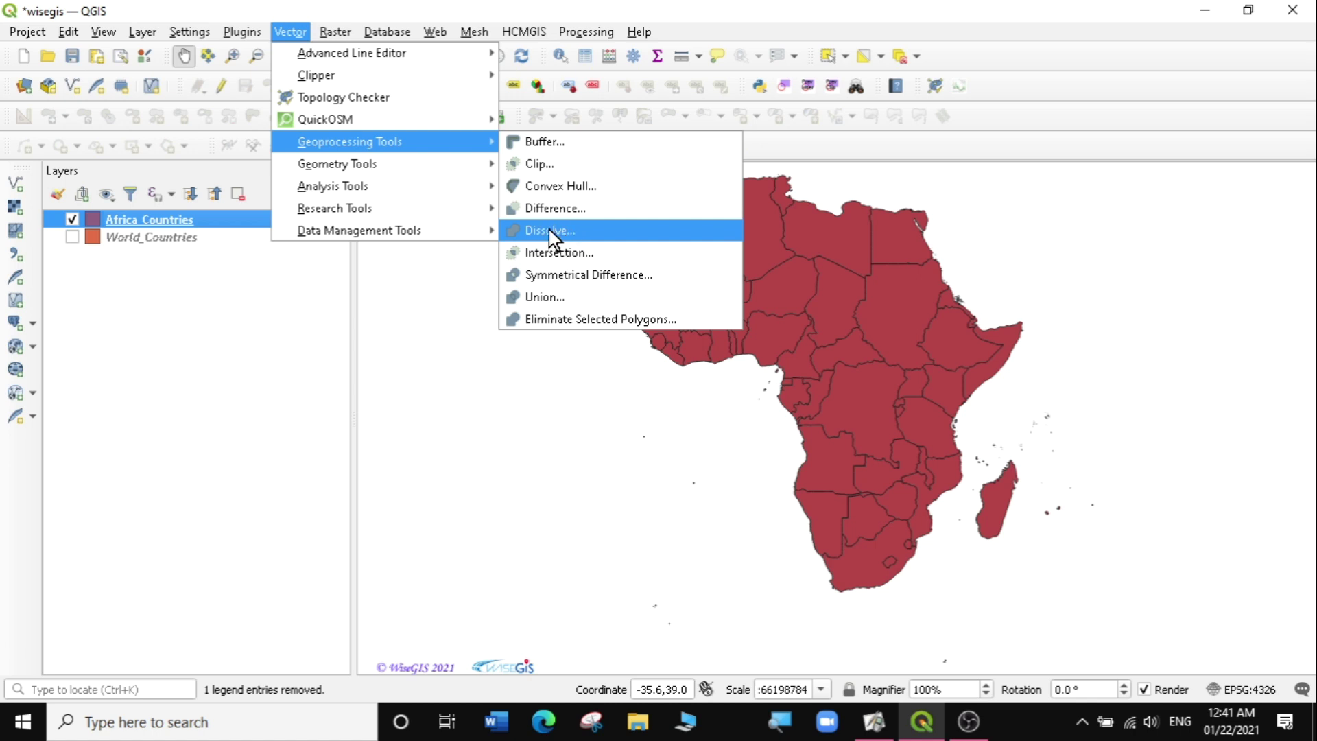
{"action": "left_click", "coordinate": [553, 236]}
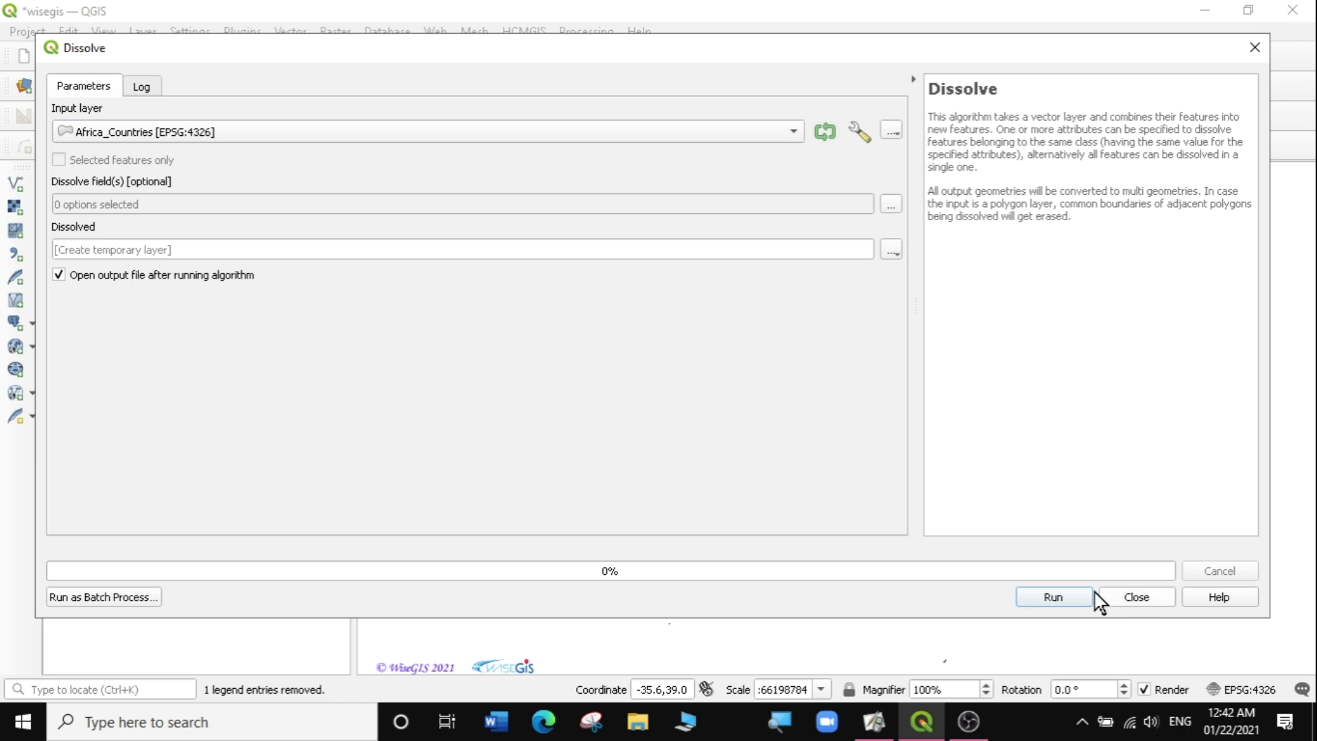
{"action": "left_click", "coordinate": [1054, 598]}
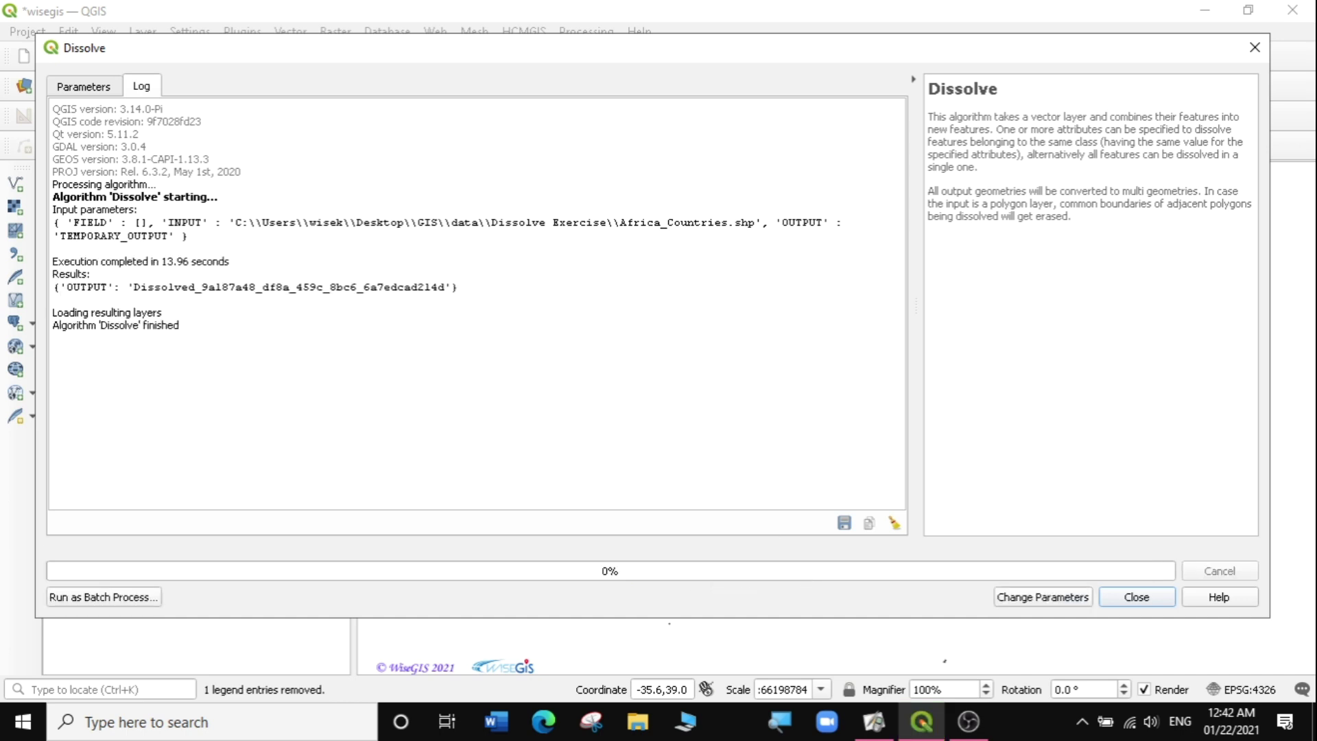
{"action": "left_click_drag", "start_coordinate": [180, 326], "coordinate": [63, 313]}
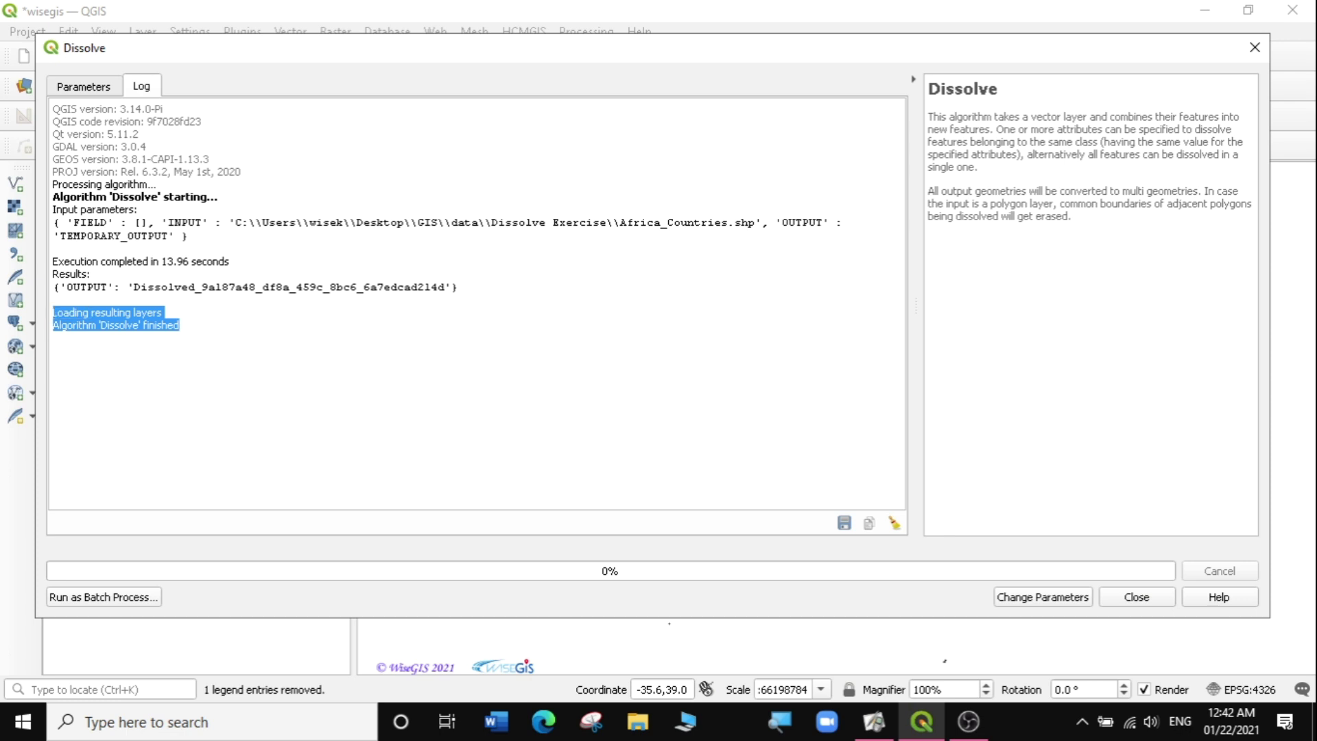
{"action": "left_click", "coordinate": [1138, 598]}
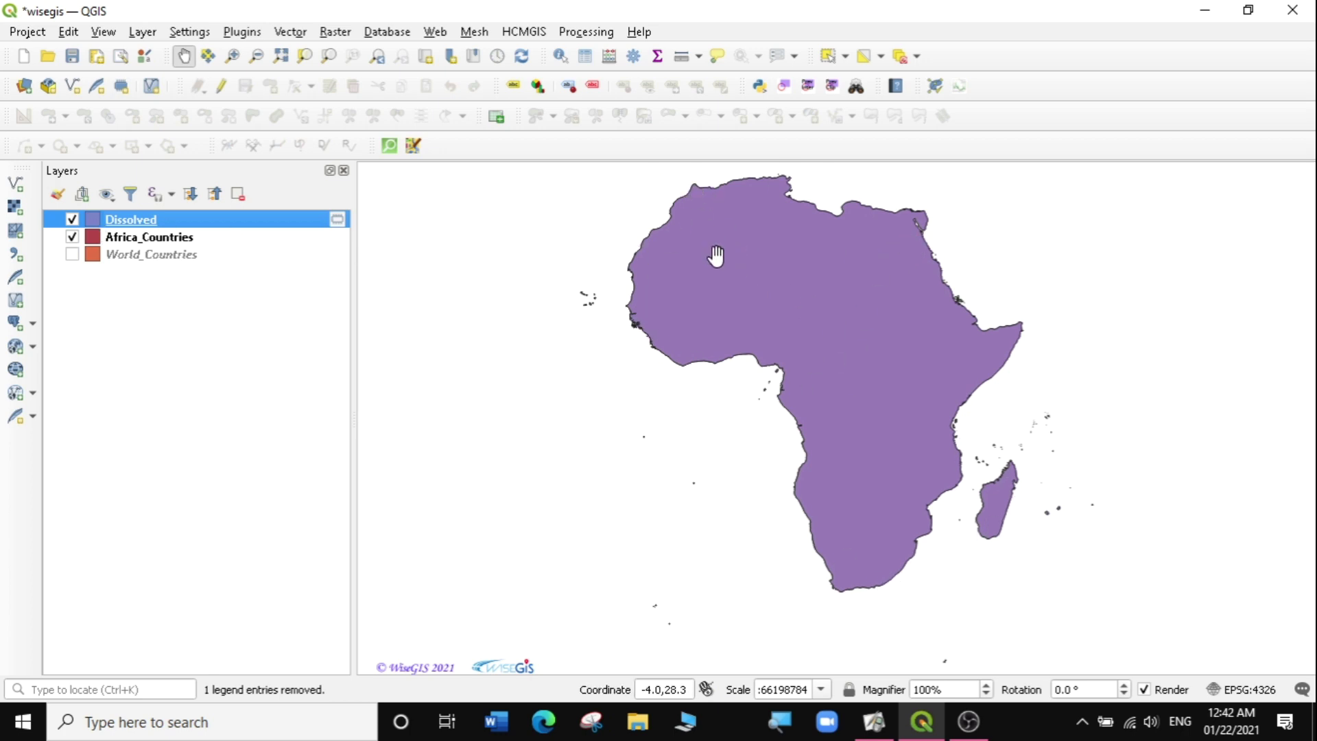
Step: Examine the Dissolved layer's attribute table through to the SQKM column, with editing switched on, and close it
{"action": "right_click", "coordinate": [122, 215]}
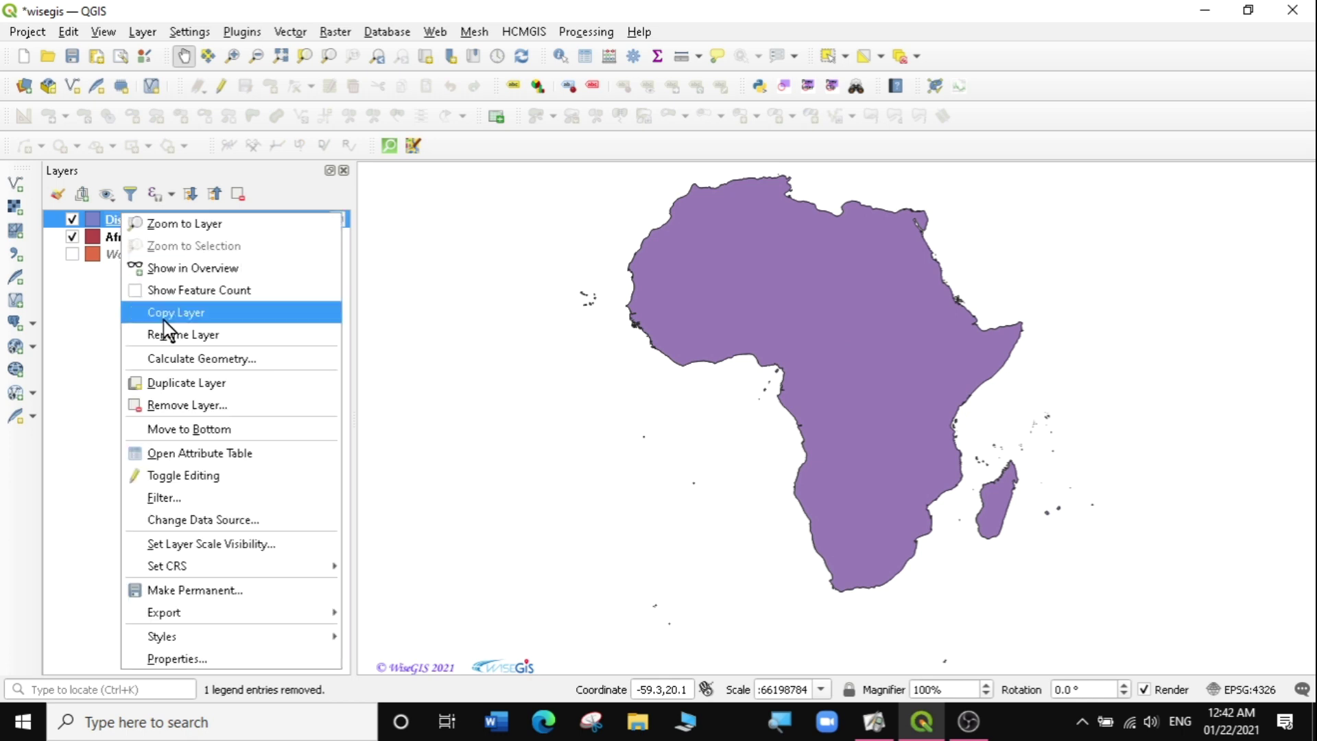
{"action": "left_click", "coordinate": [182, 452]}
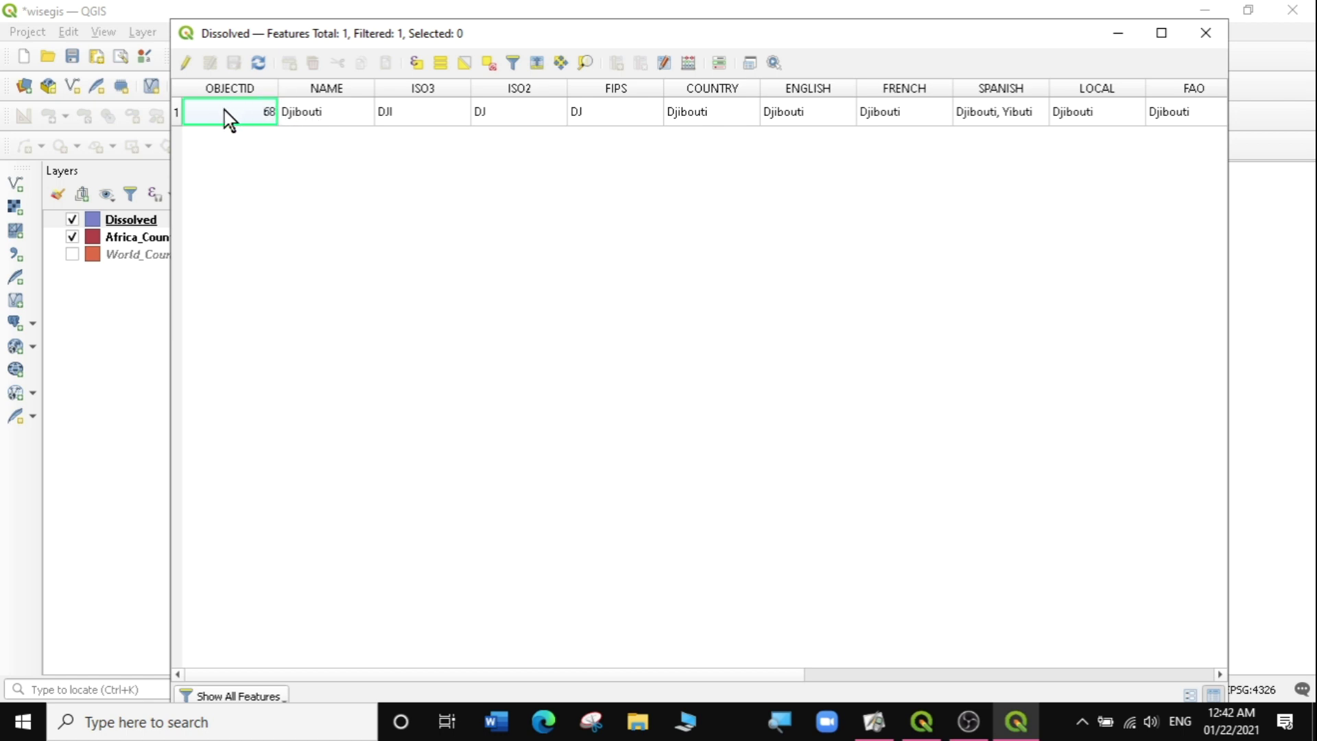
{"action": "left_click", "coordinate": [184, 63]}
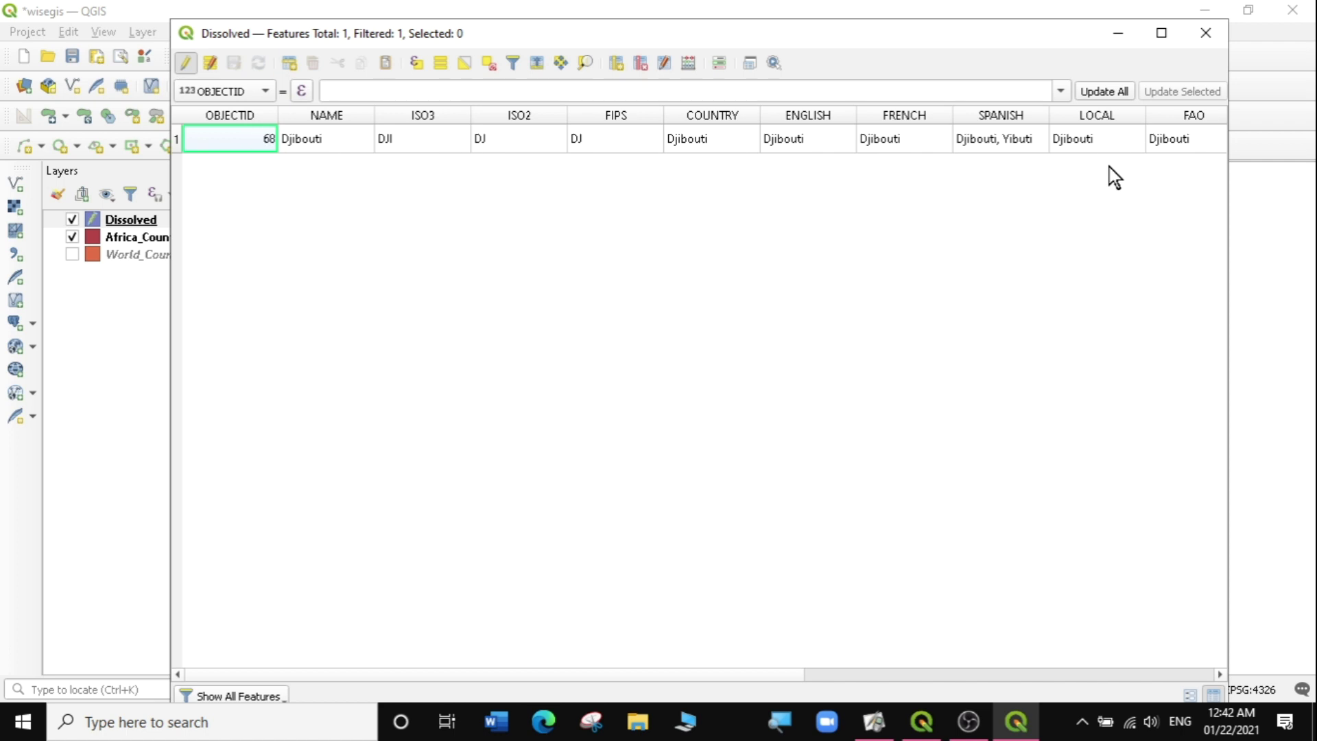
{"action": "left_click_drag", "start_coordinate": [662, 679], "coordinate": [1167, 688]}
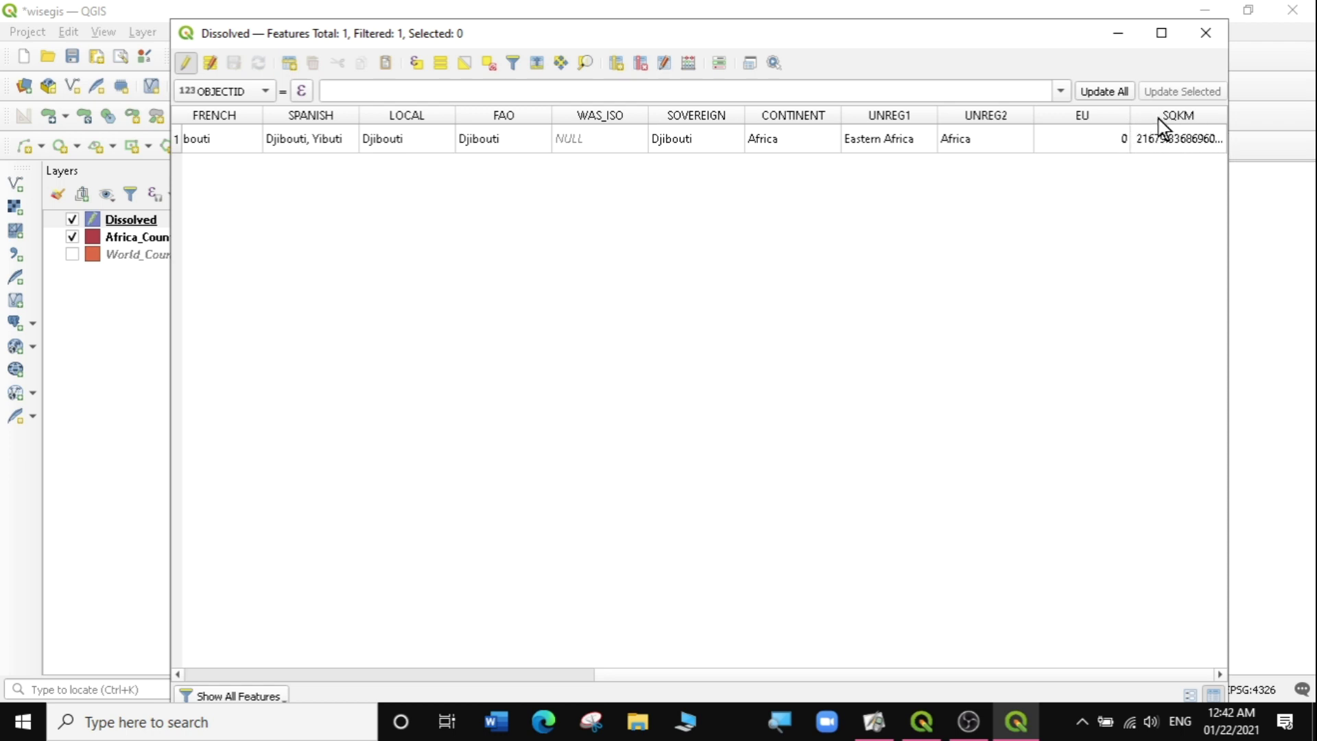
{"action": "left_click", "coordinate": [1205, 34]}
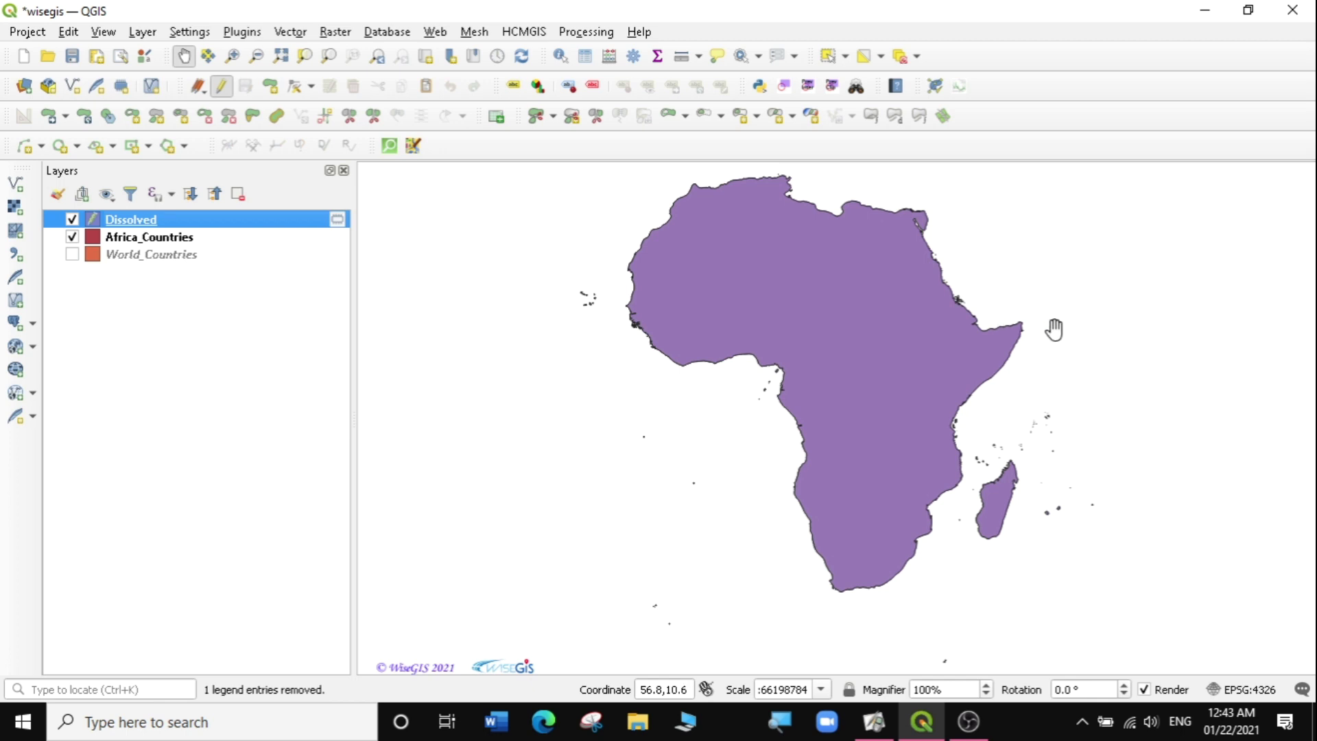
Step: Open the Africa_Countries attribute table, sort it by UNREG1 and review the subregions listed in that column
{"action": "left_click", "coordinate": [125, 234]}
{"action": "right_click", "coordinate": [125, 235]}
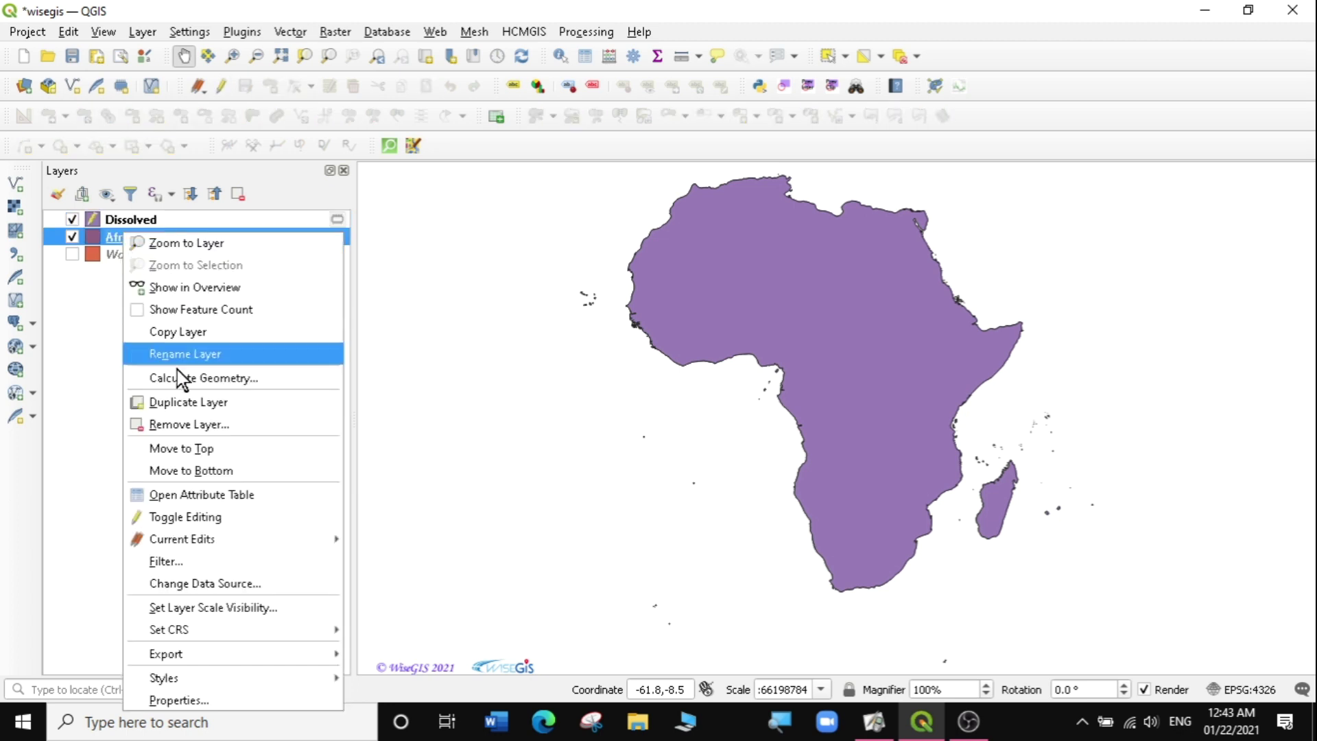
{"action": "left_click", "coordinate": [82, 230]}
{"action": "right_click", "coordinate": [135, 236]}
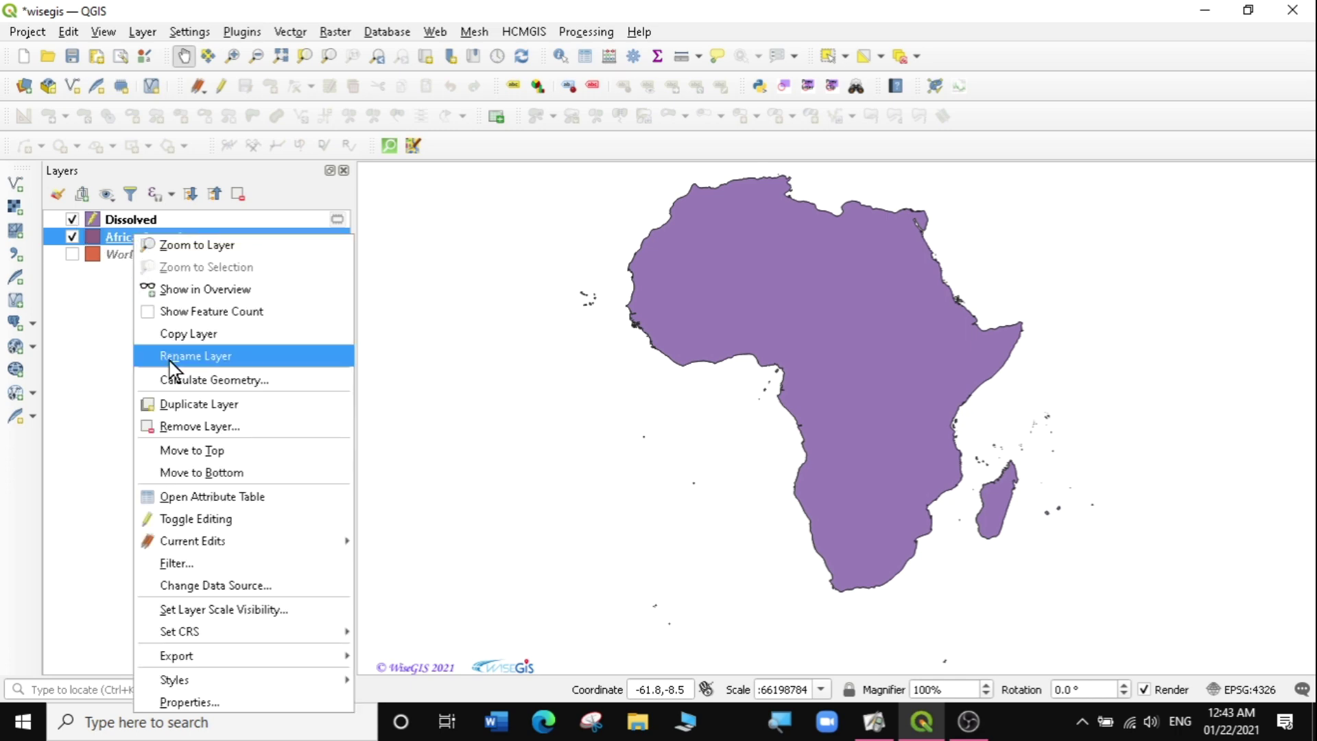
{"action": "left_click", "coordinate": [199, 499]}
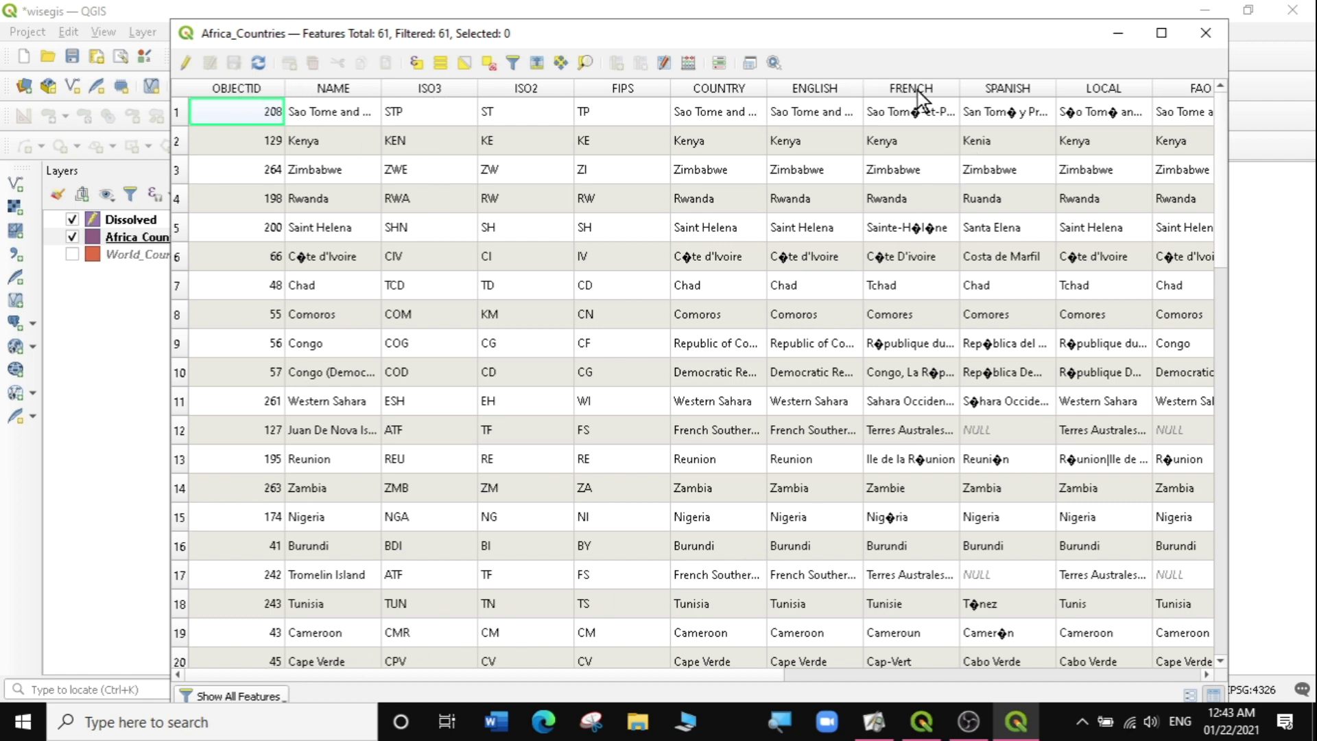
{"action": "left_click_drag", "start_coordinate": [364, 675], "coordinate": [882, 712]}
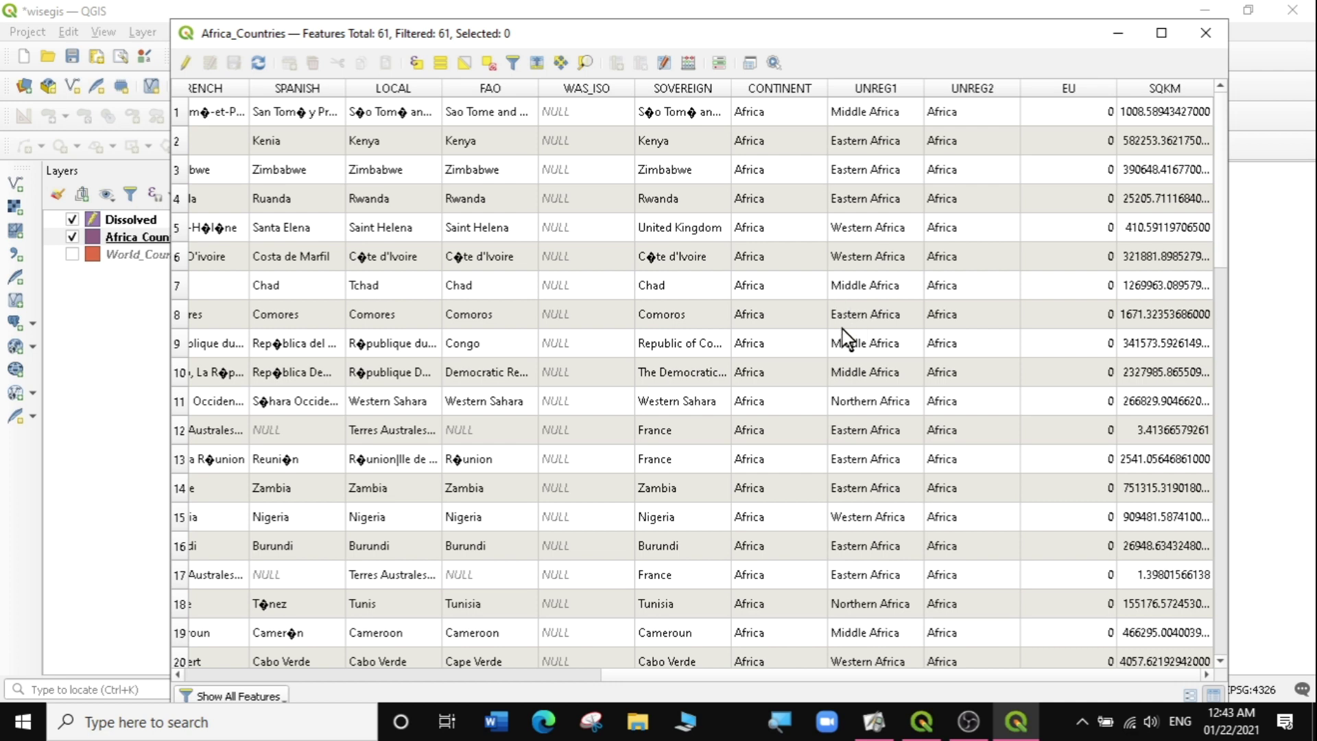
{"action": "left_click", "coordinate": [865, 89]}
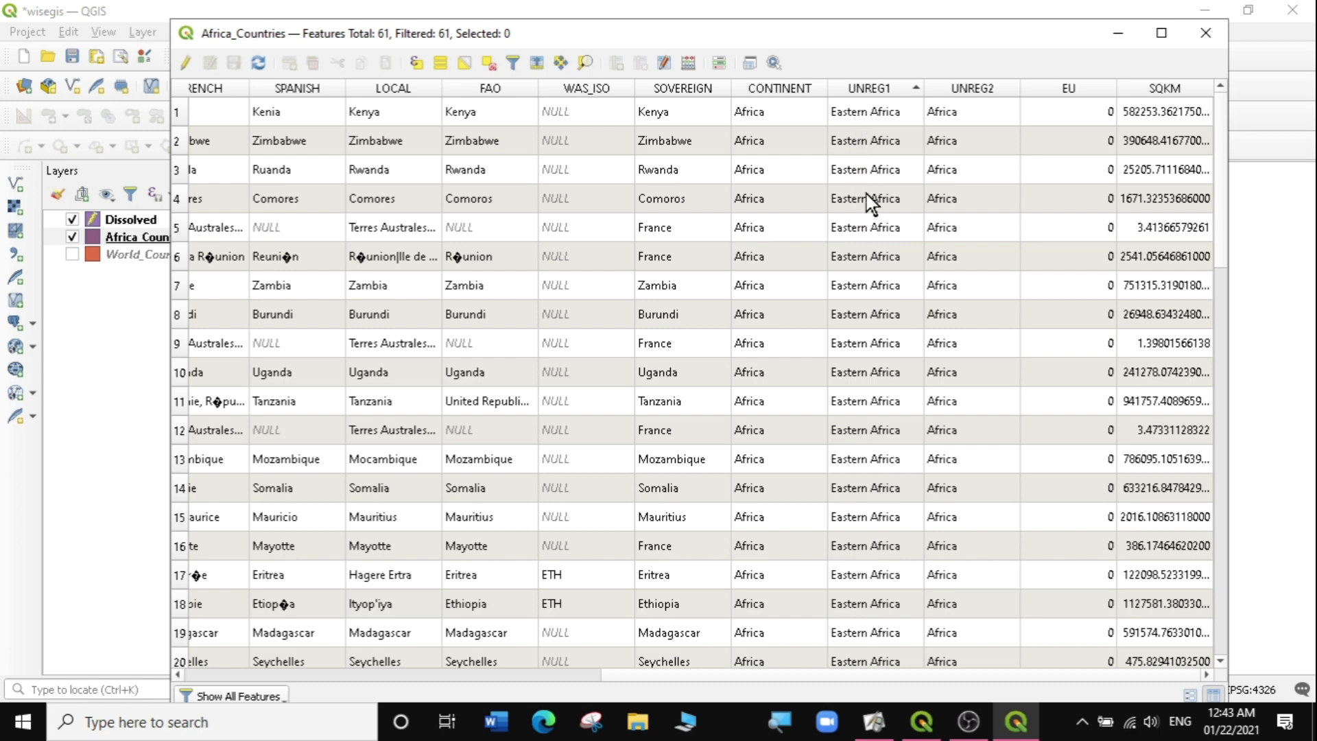
{"action": "scroll", "coordinate": [871, 357], "scroll_direction": "down", "scroll_amount": 10}
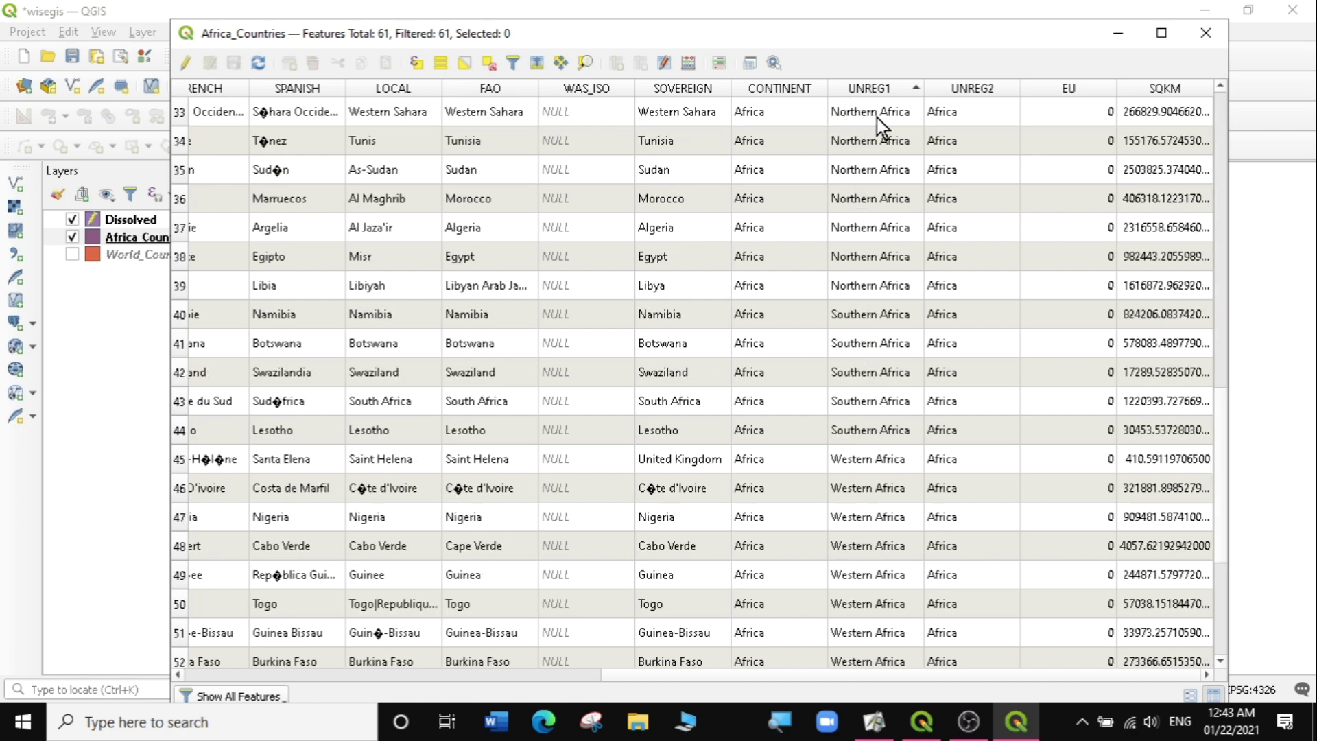
Step: Dissolve the Africa_Countries layer by the UNREG1 field into a temporary layer, and close the tool
{"action": "scroll", "coordinate": [858, 394], "scroll_direction": "down", "scroll_amount": 3}
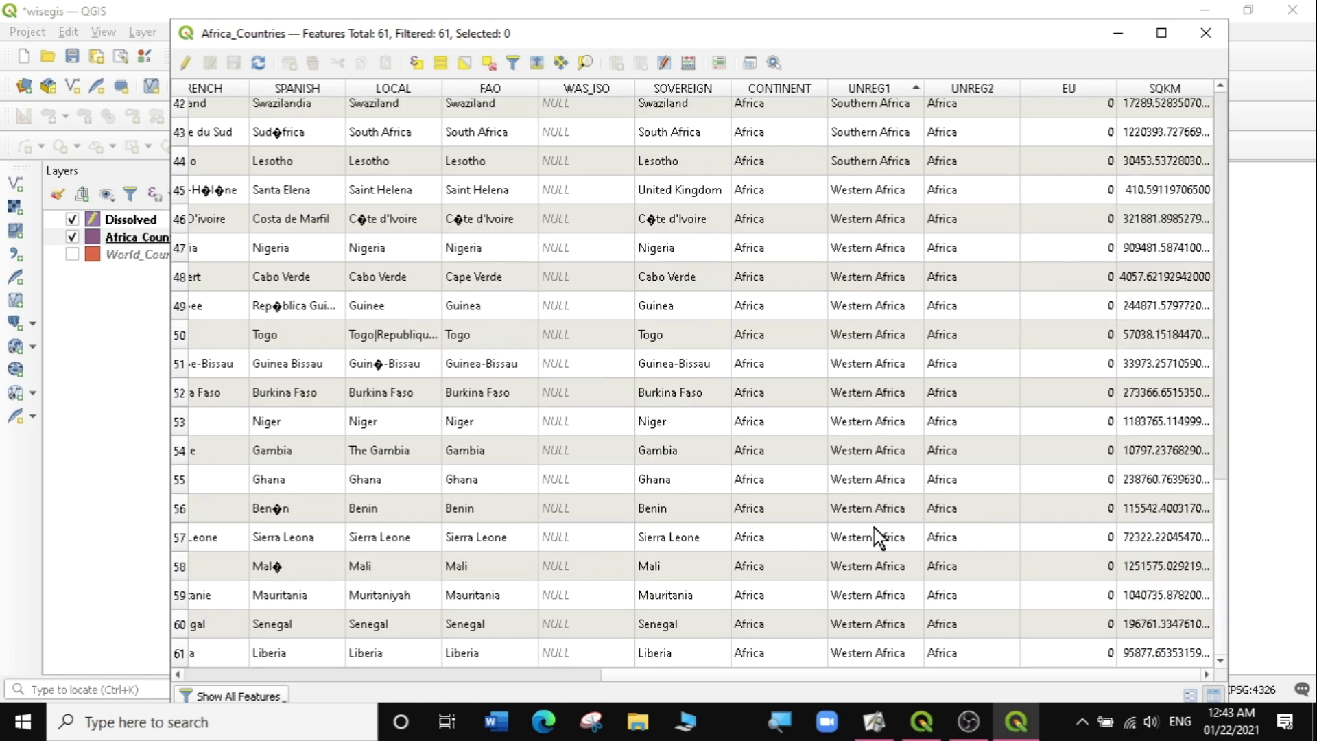
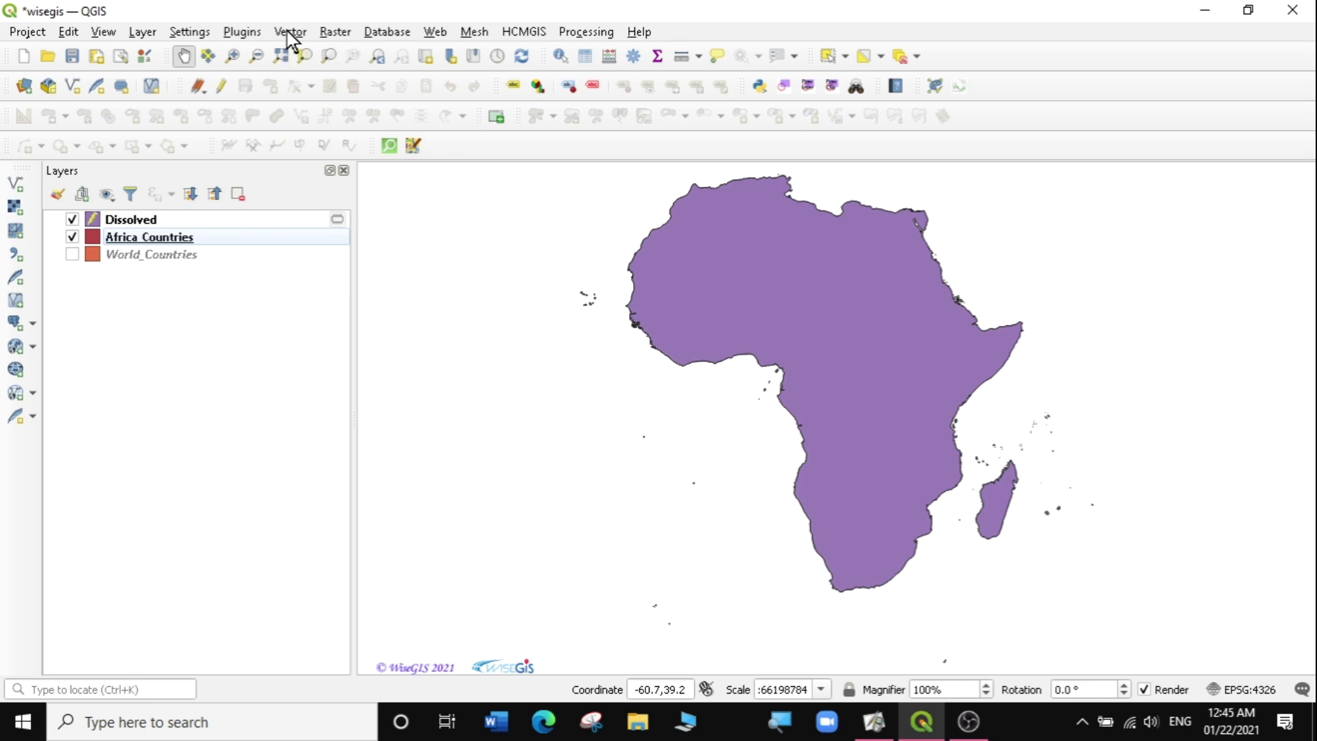
{"action": "mouse_move", "coordinate": [304, 150]}
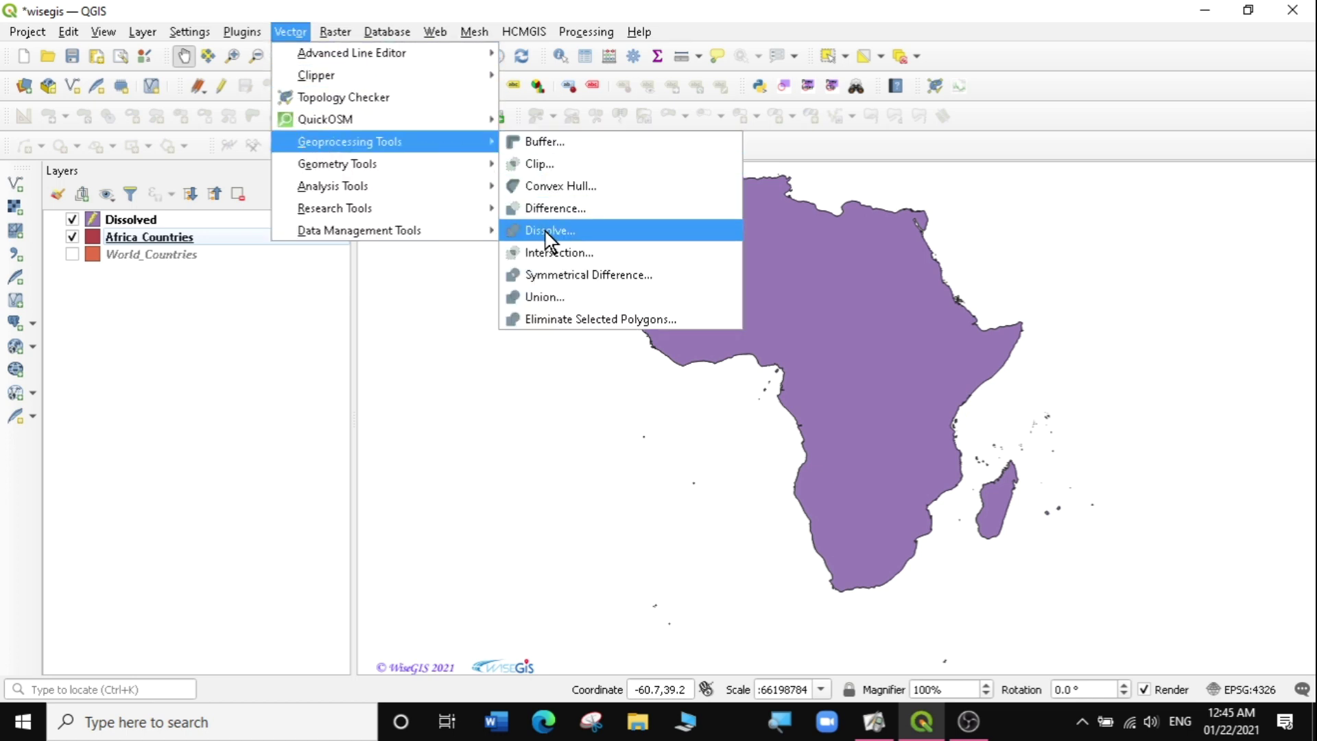
{"action": "left_click", "coordinate": [549, 241]}
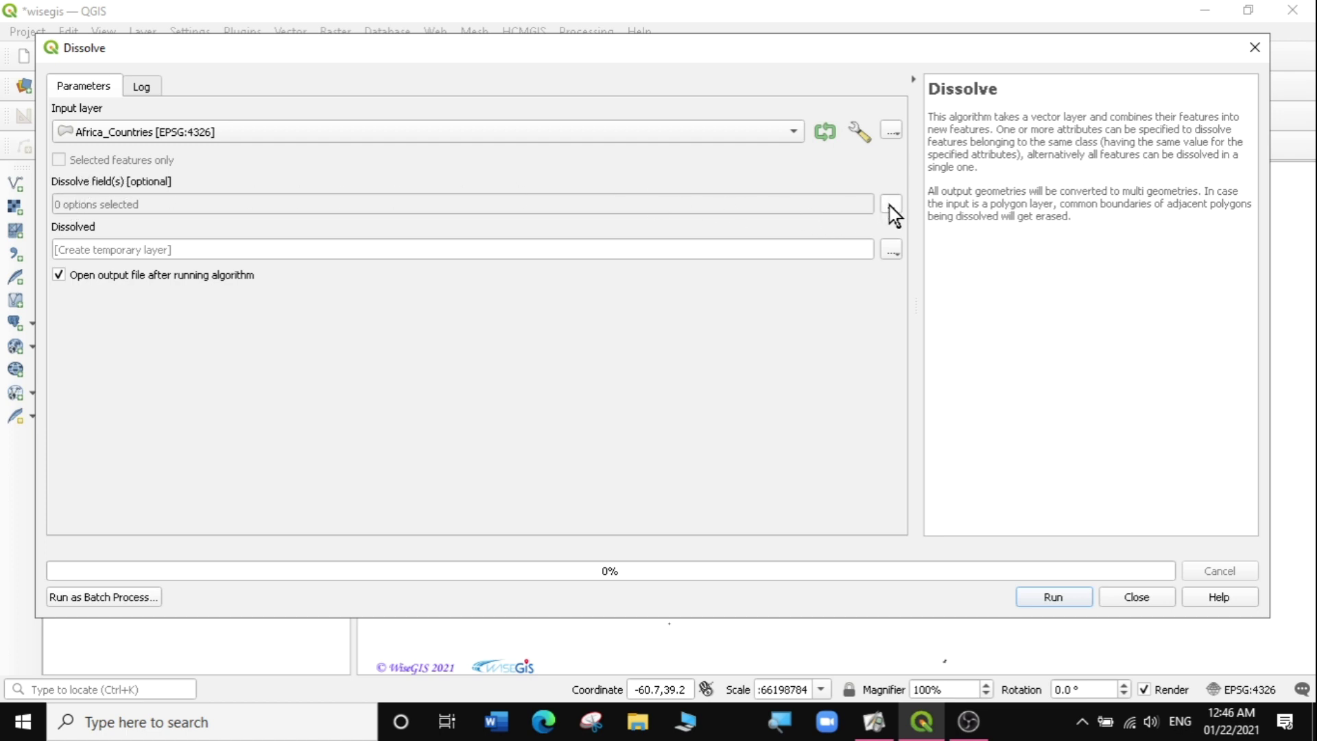
{"action": "left_click", "coordinate": [890, 206]}
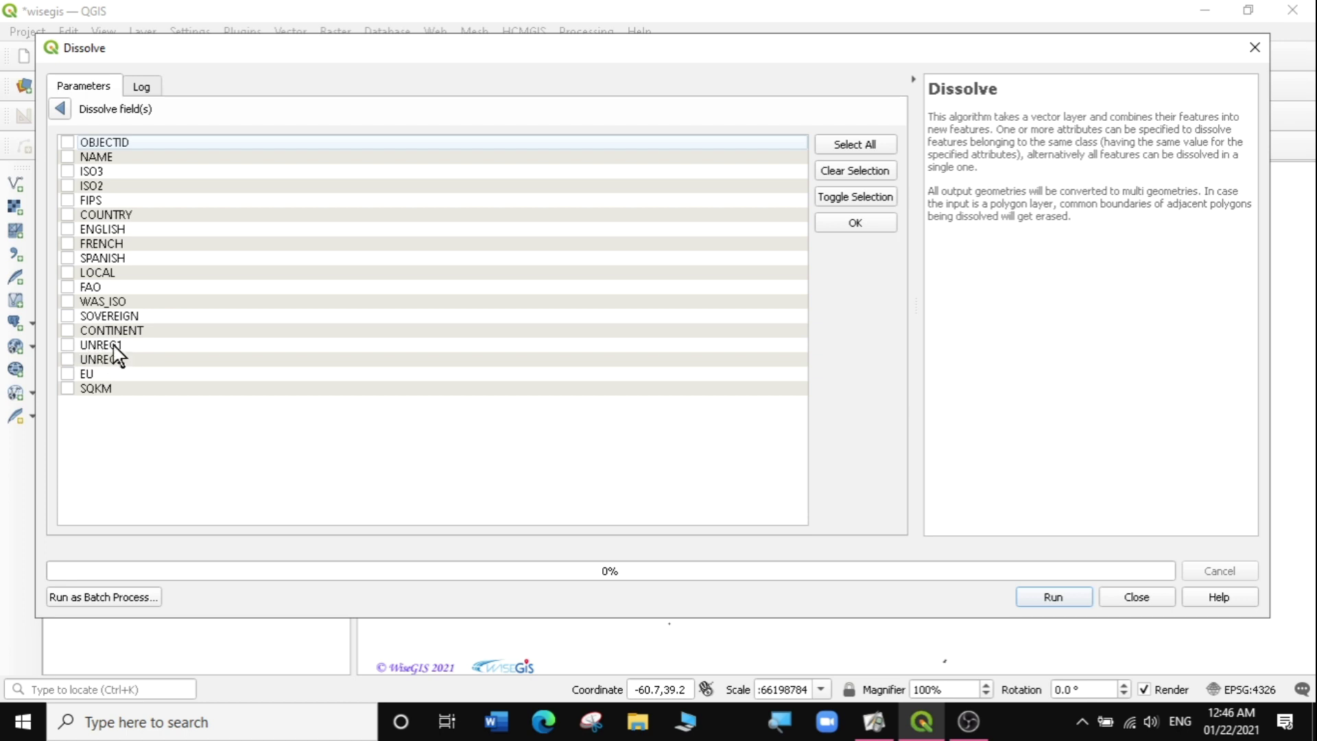
{"action": "left_click", "coordinate": [79, 346]}
{"action": "left_click", "coordinate": [855, 223]}
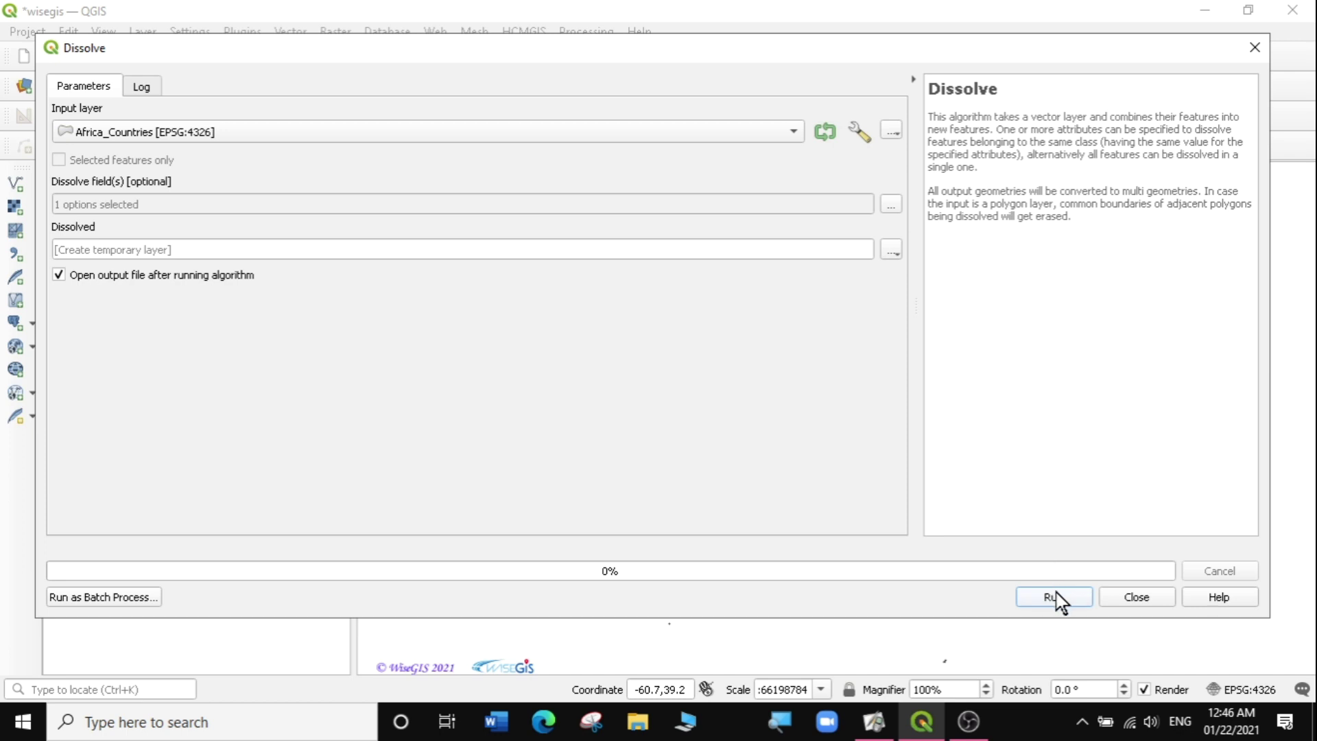
{"action": "left_click", "coordinate": [892, 249]}
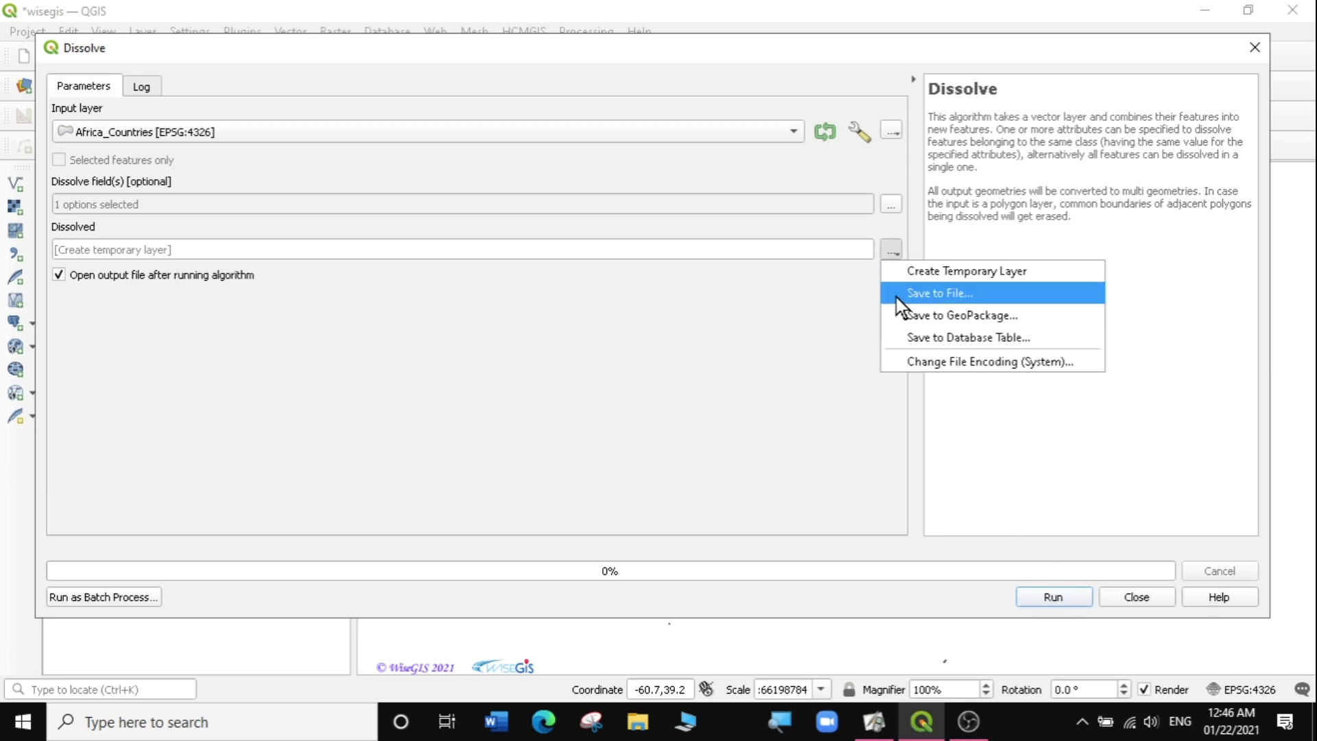
{"action": "left_click", "coordinate": [859, 273]}
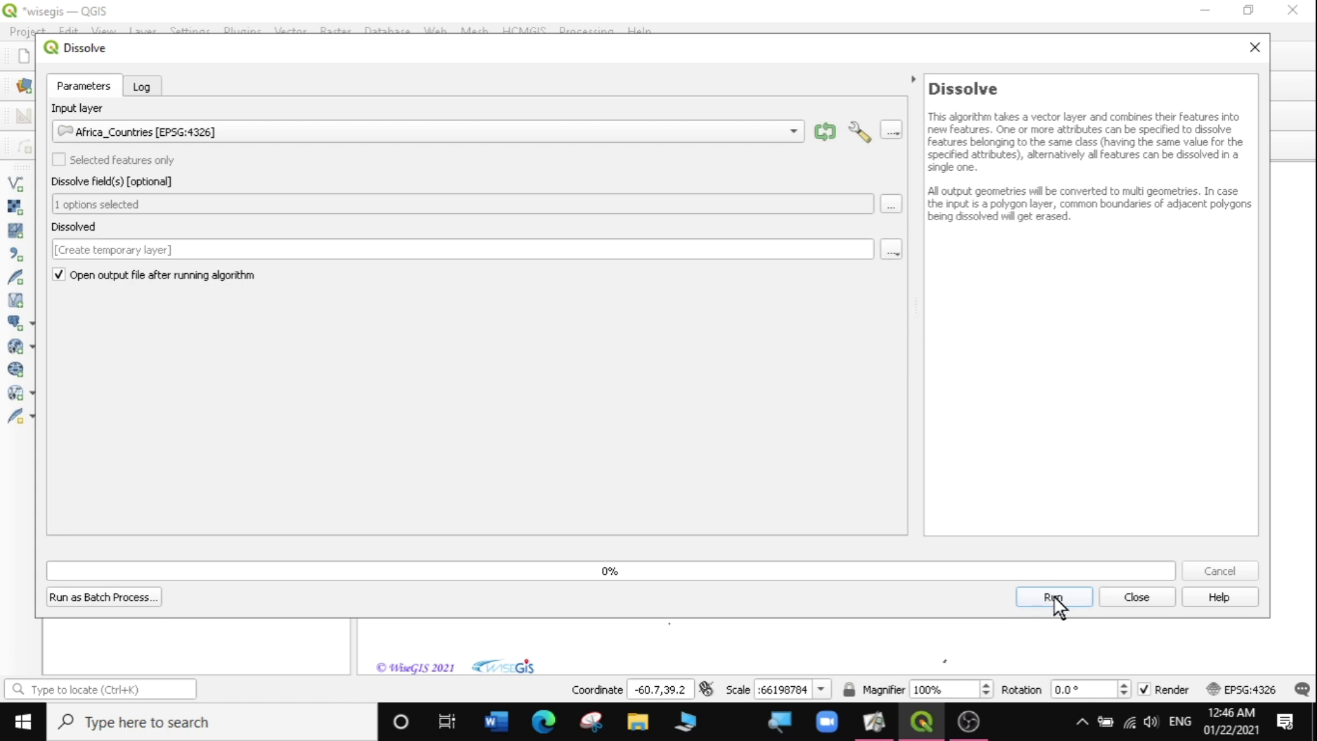
{"action": "left_click", "coordinate": [1052, 599]}
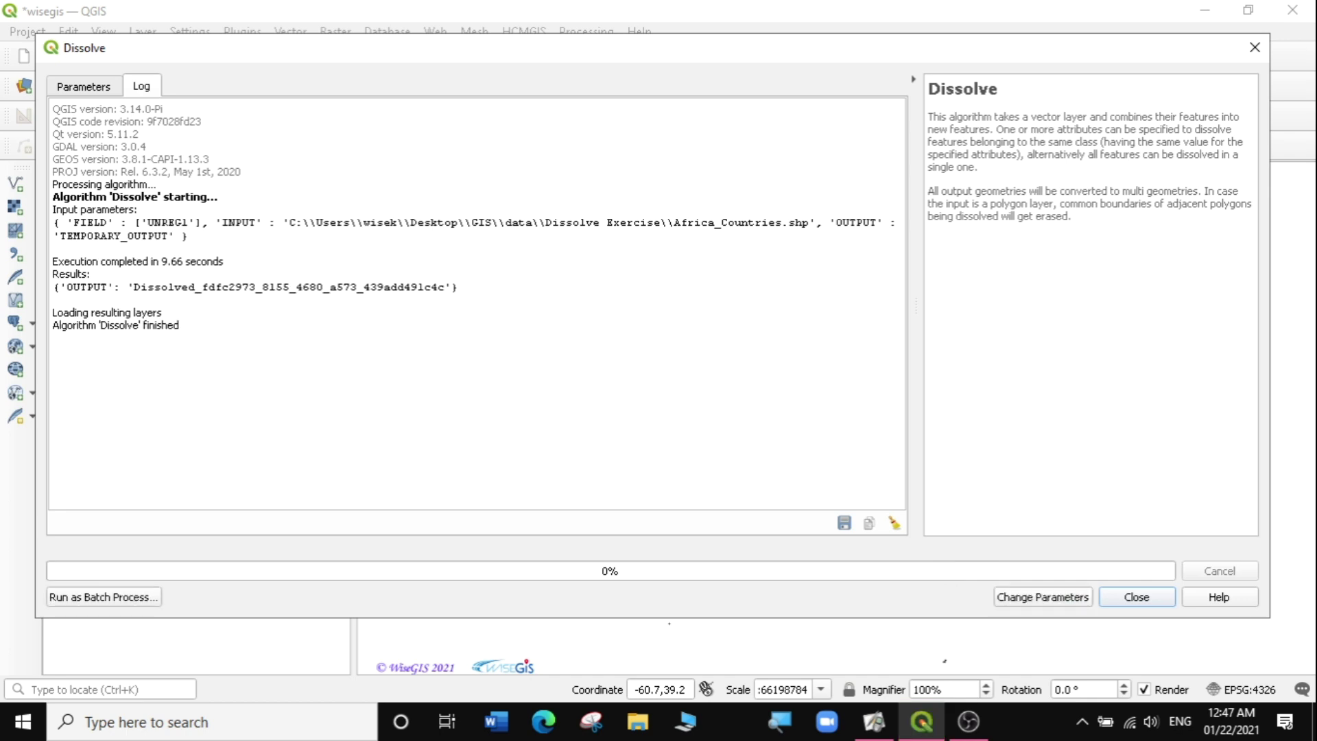
{"action": "left_click_drag", "start_coordinate": [179, 325], "coordinate": [77, 312]}
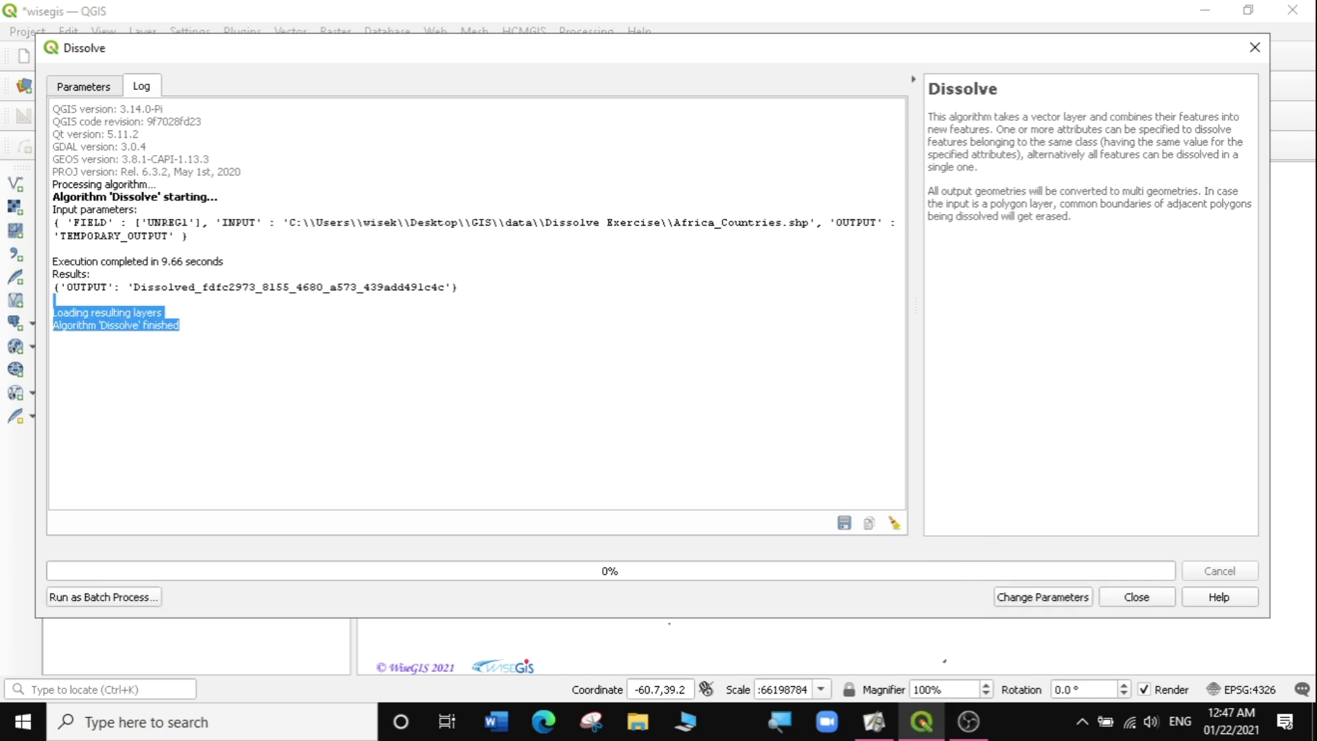
{"action": "left_click", "coordinate": [1137, 596]}
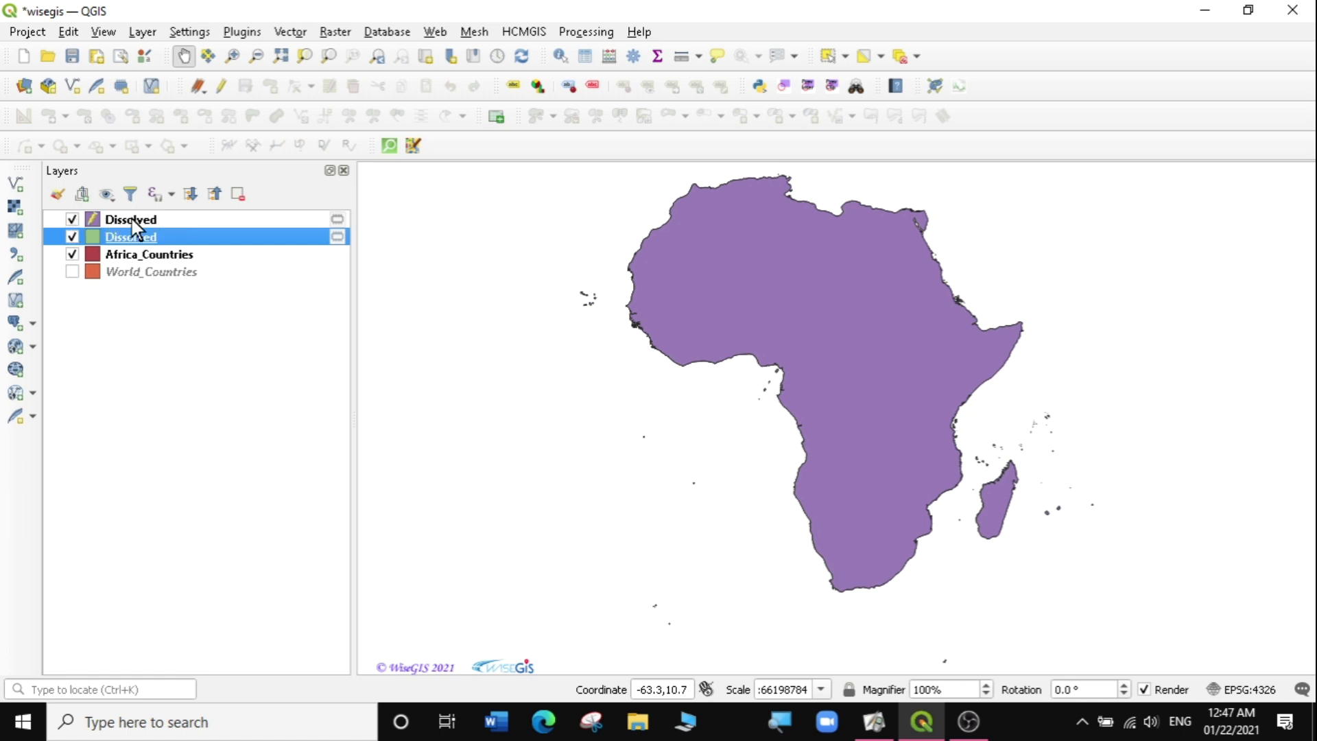
Step: Hide the earlier single-feature Dissolved layer and examine the UNREG1 values in the new Dissolved layer's attribute table
{"action": "left_click", "coordinate": [72, 219]}
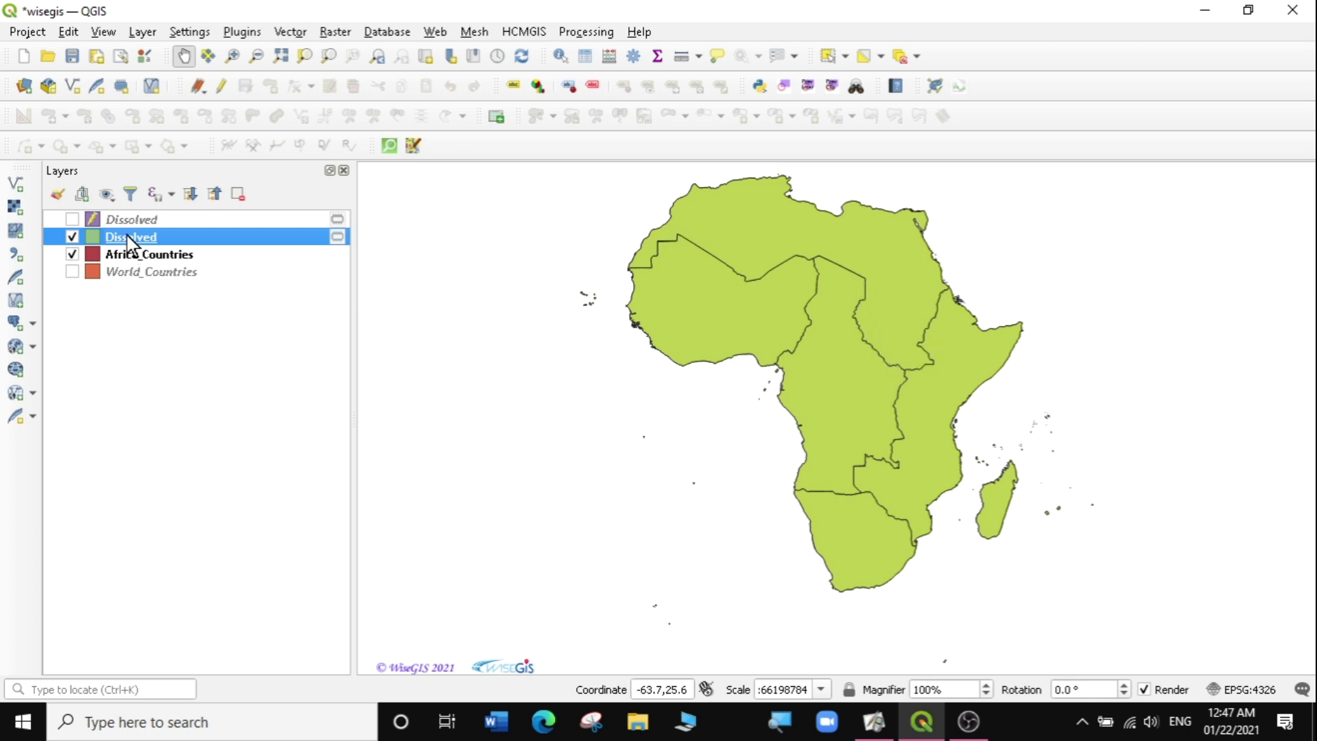
{"action": "right_click", "coordinate": [127, 236]}
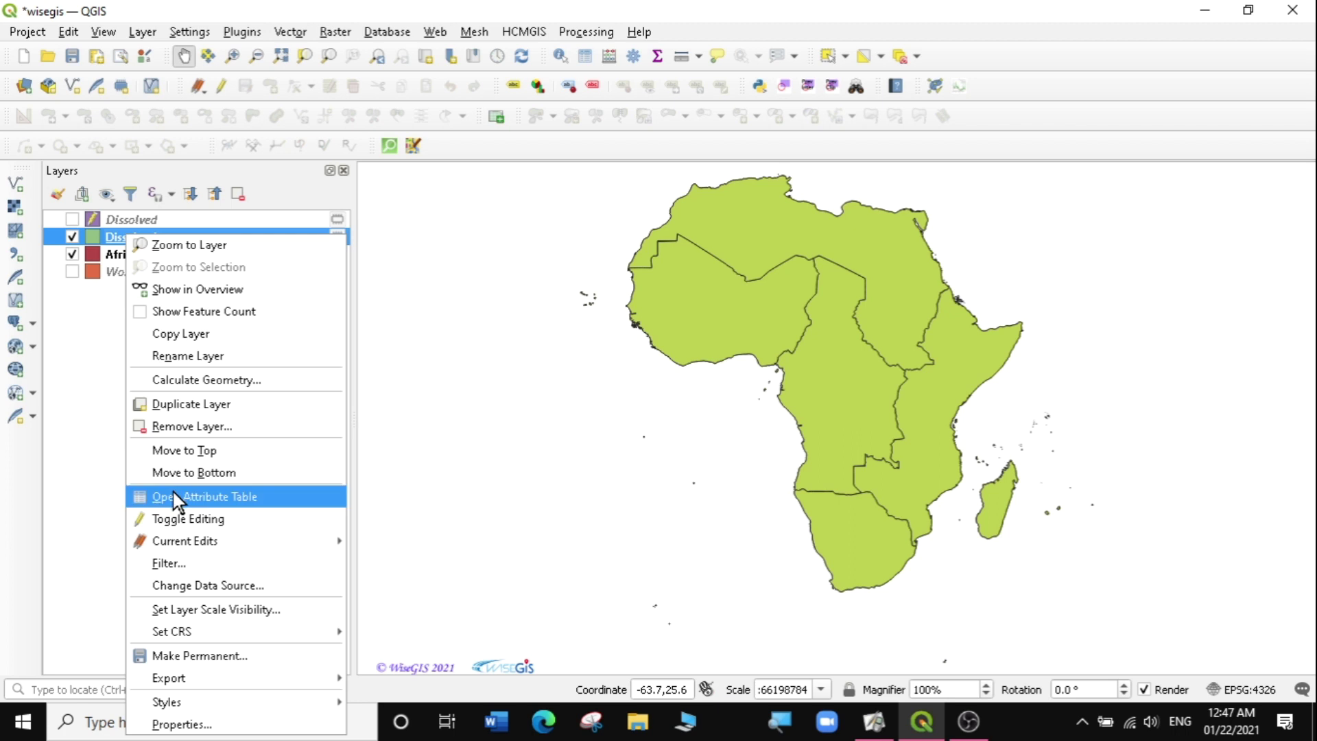
{"action": "left_click", "coordinate": [177, 496]}
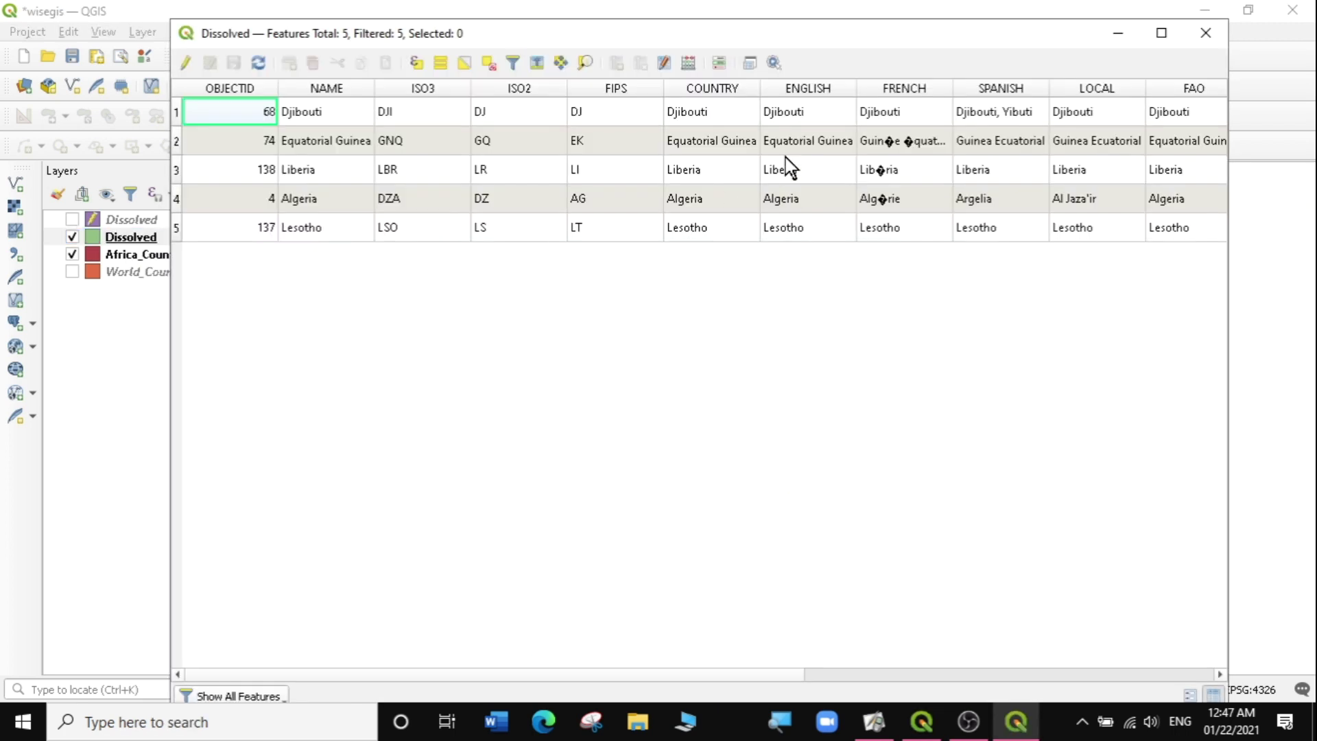
{"action": "left_click_drag", "start_coordinate": [541, 675], "coordinate": [970, 675]}
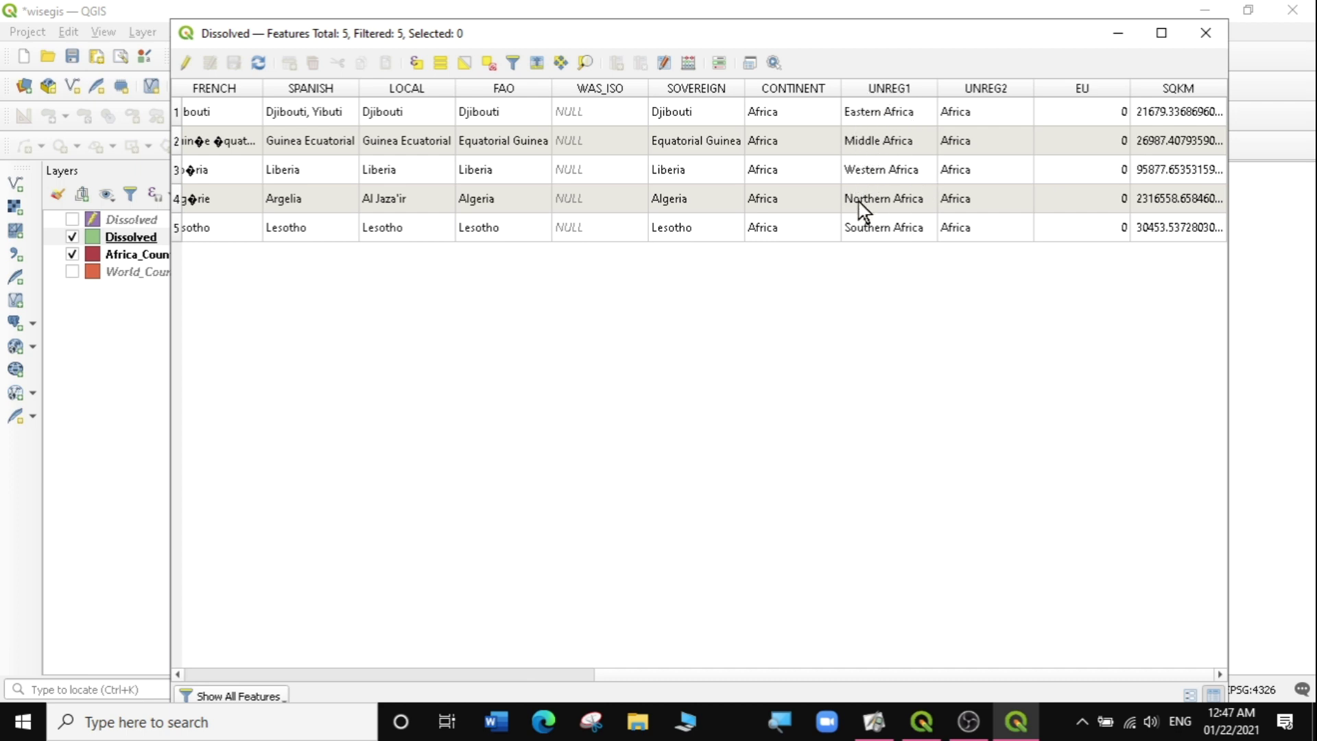
{"action": "left_click", "coordinate": [1205, 32]}
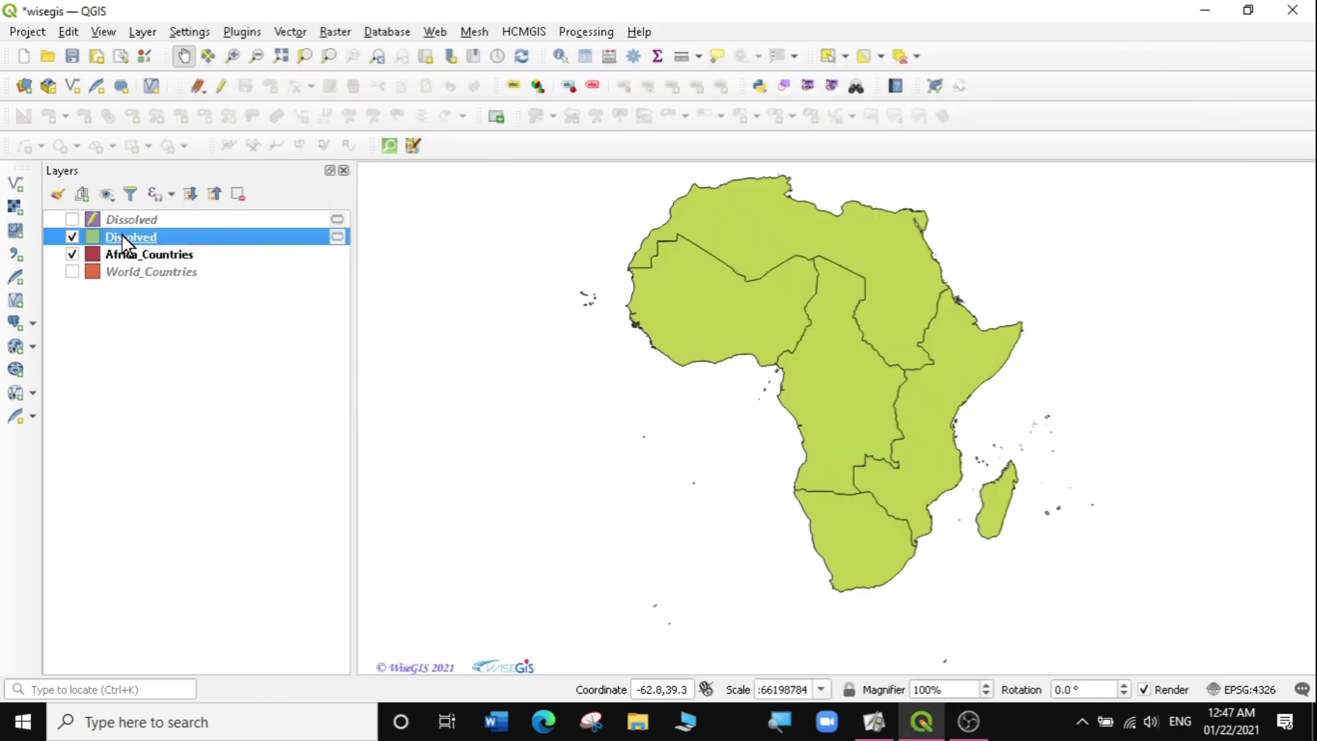
Step: Set the new Dissolved layer's symbology to Categorized with UNREG1 as the value field
{"action": "right_click", "coordinate": [124, 238]}
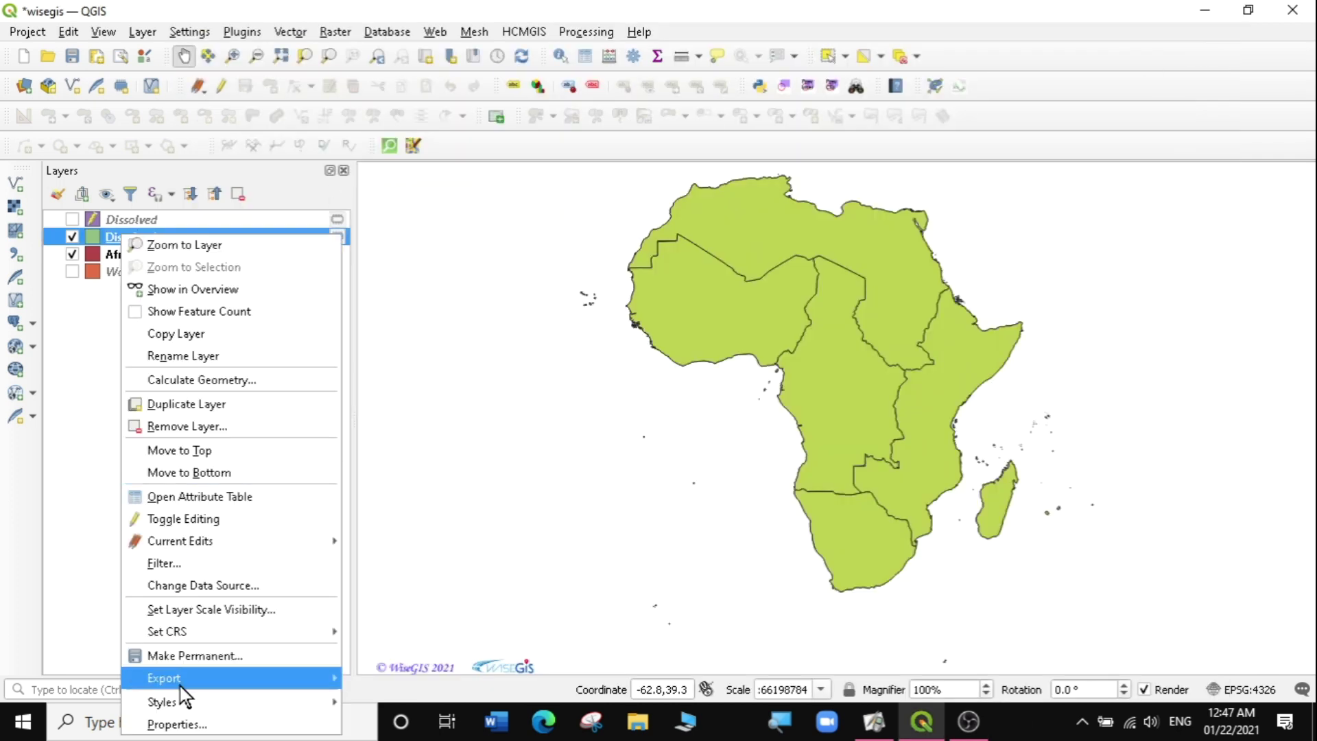
{"action": "left_click", "coordinate": [175, 726]}
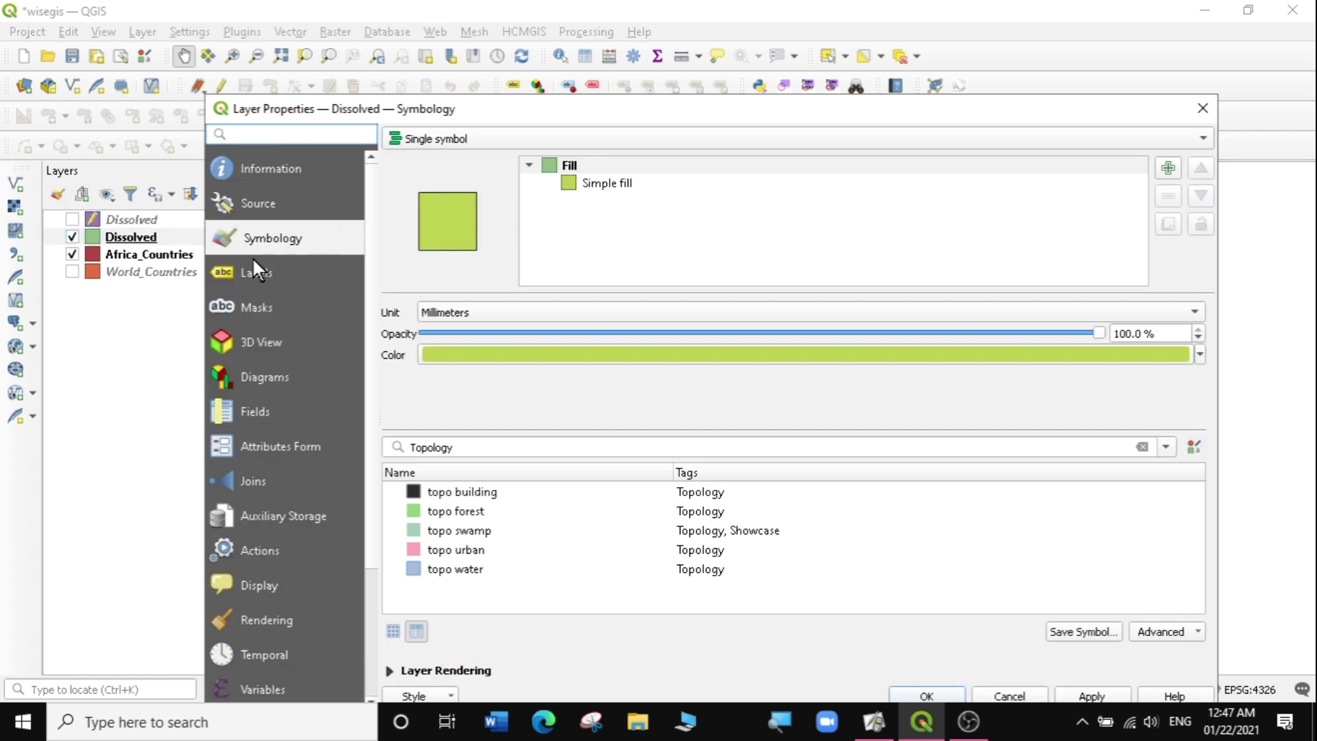
{"action": "left_click", "coordinate": [549, 137]}
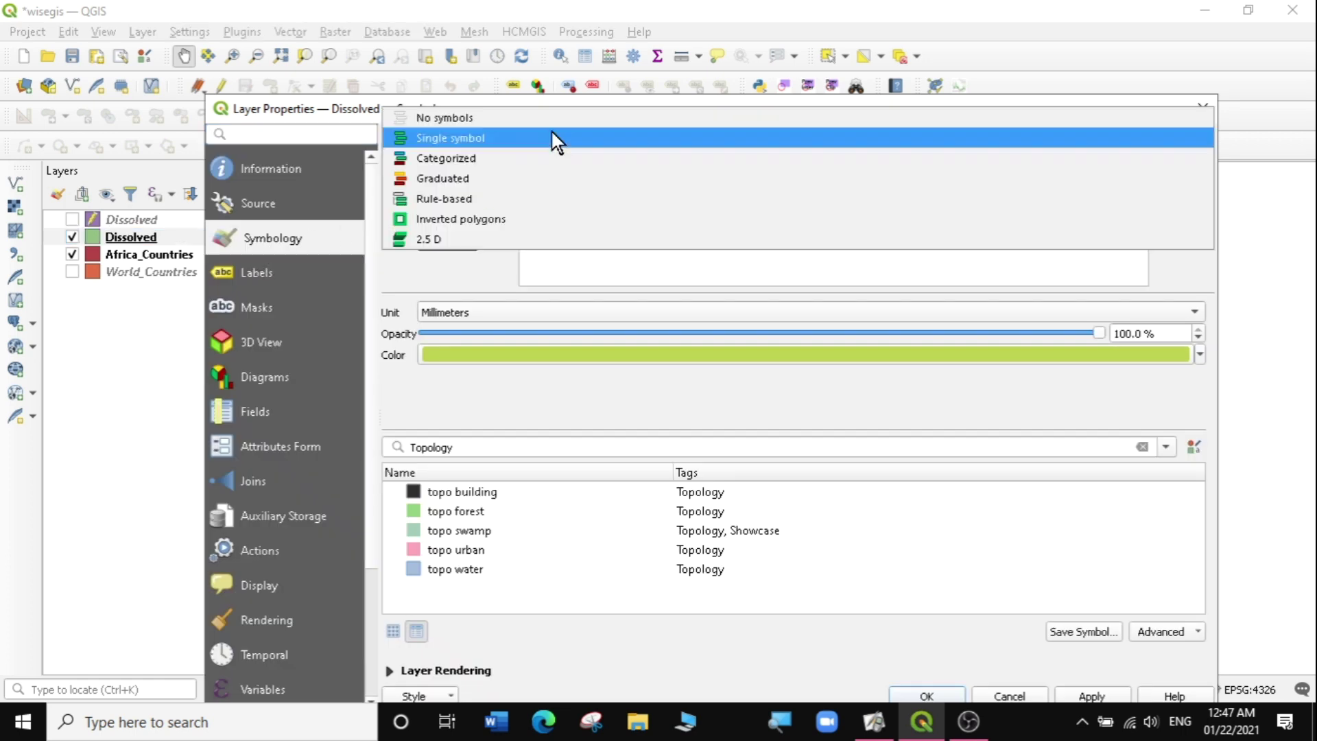
{"action": "left_click", "coordinate": [461, 158]}
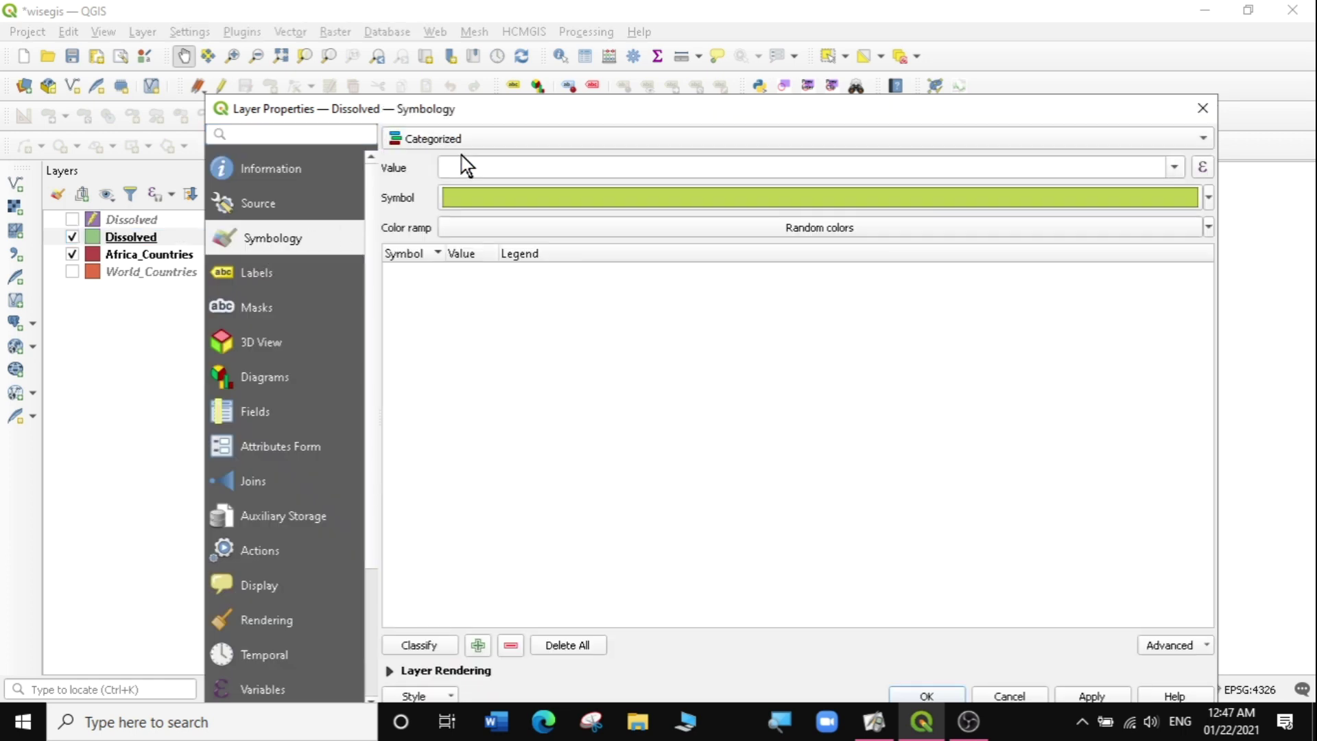
{"action": "left_click", "coordinate": [1173, 169]}
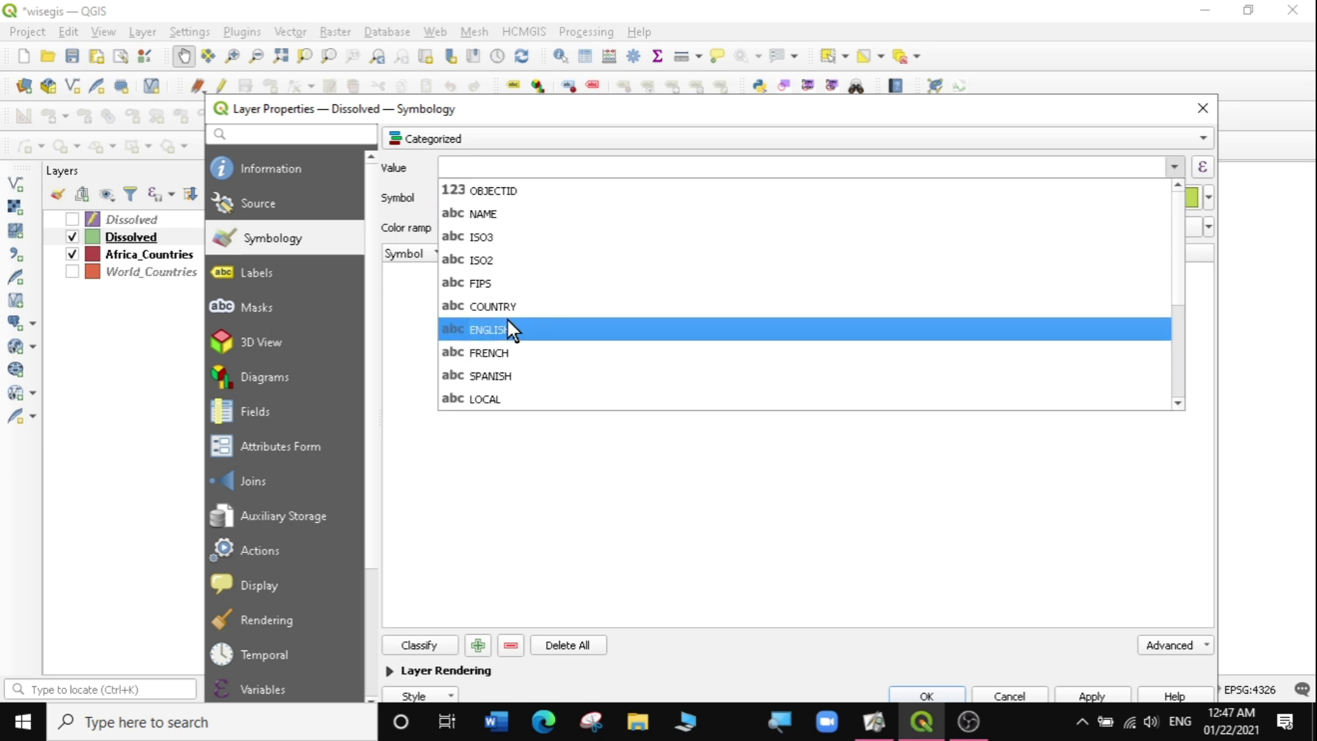
{"action": "scroll", "coordinate": [507, 322], "scroll_direction": "down", "scroll_amount": 3}
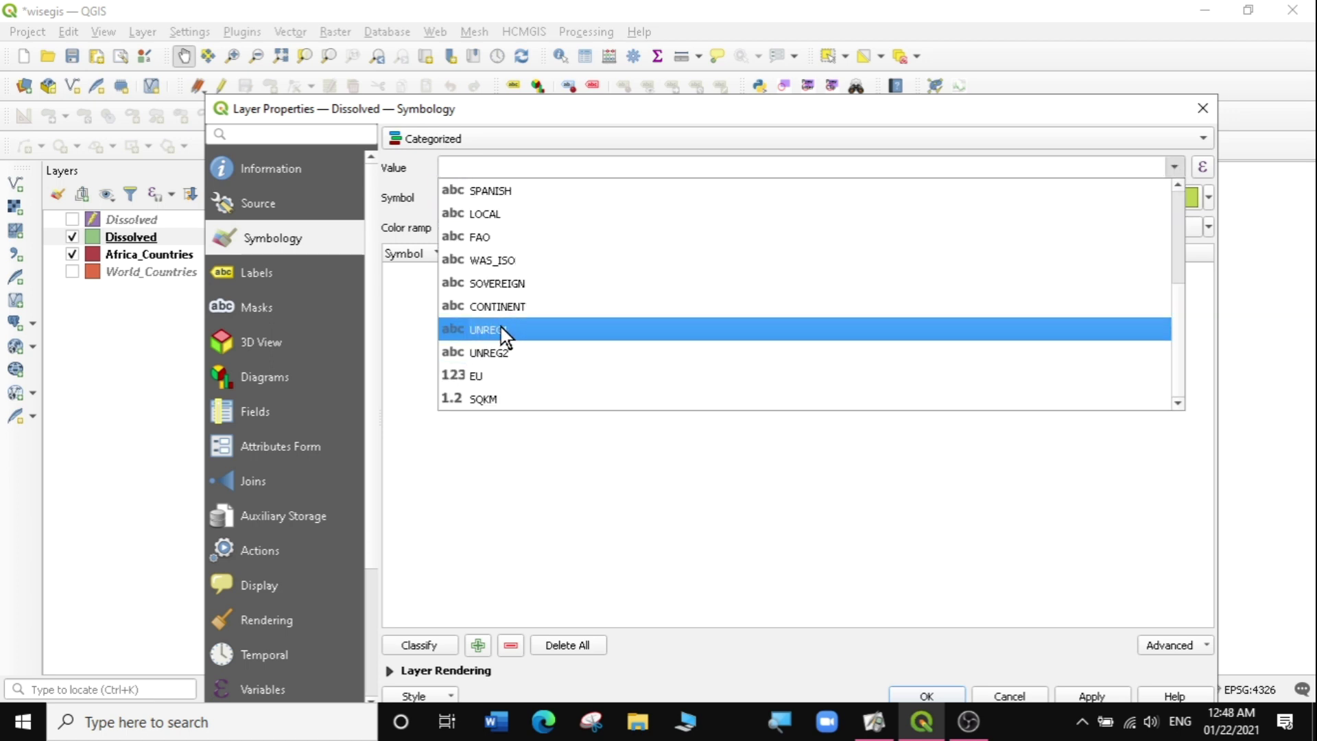
{"action": "left_click", "coordinate": [507, 330]}
{"action": "left_click_drag", "start_coordinate": [702, 113], "coordinate": [674, 33]}
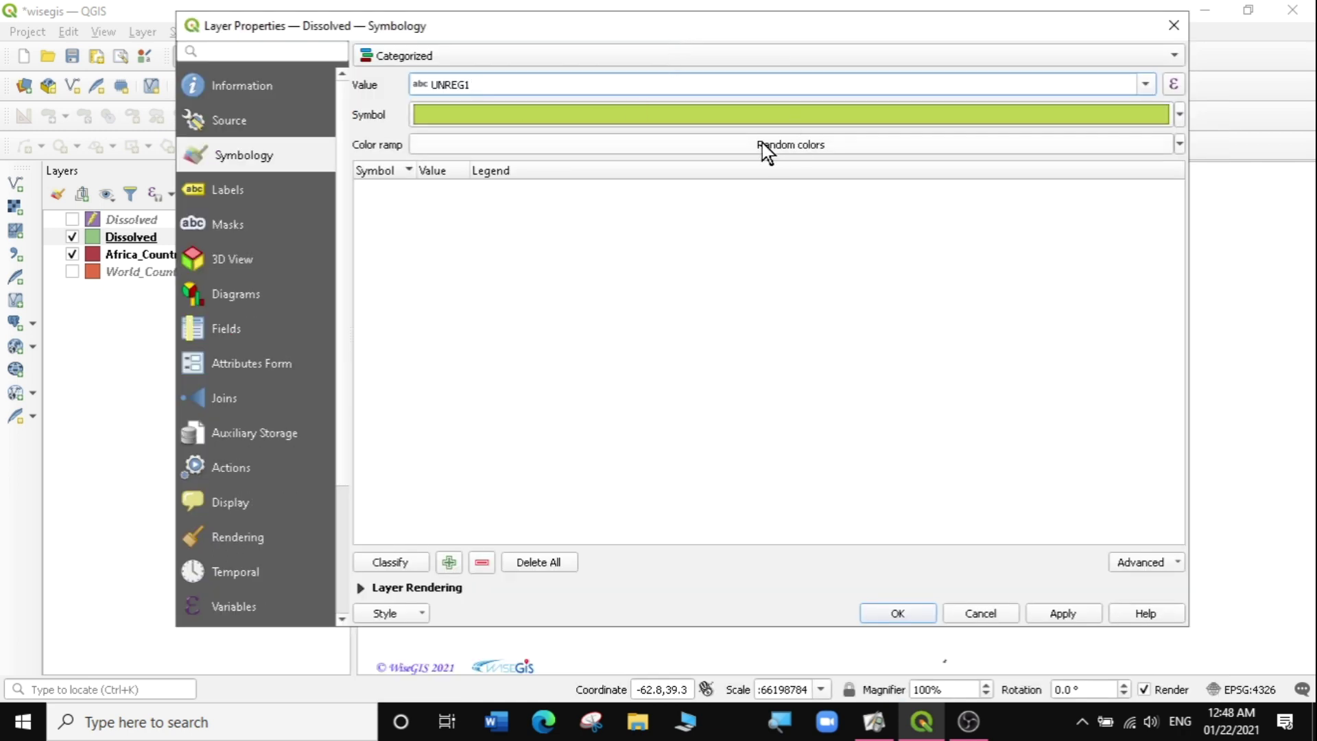
Step: Classify the regions with random colors, switch off the all other values category, and apply the symbology
{"action": "left_click", "coordinate": [401, 564]}
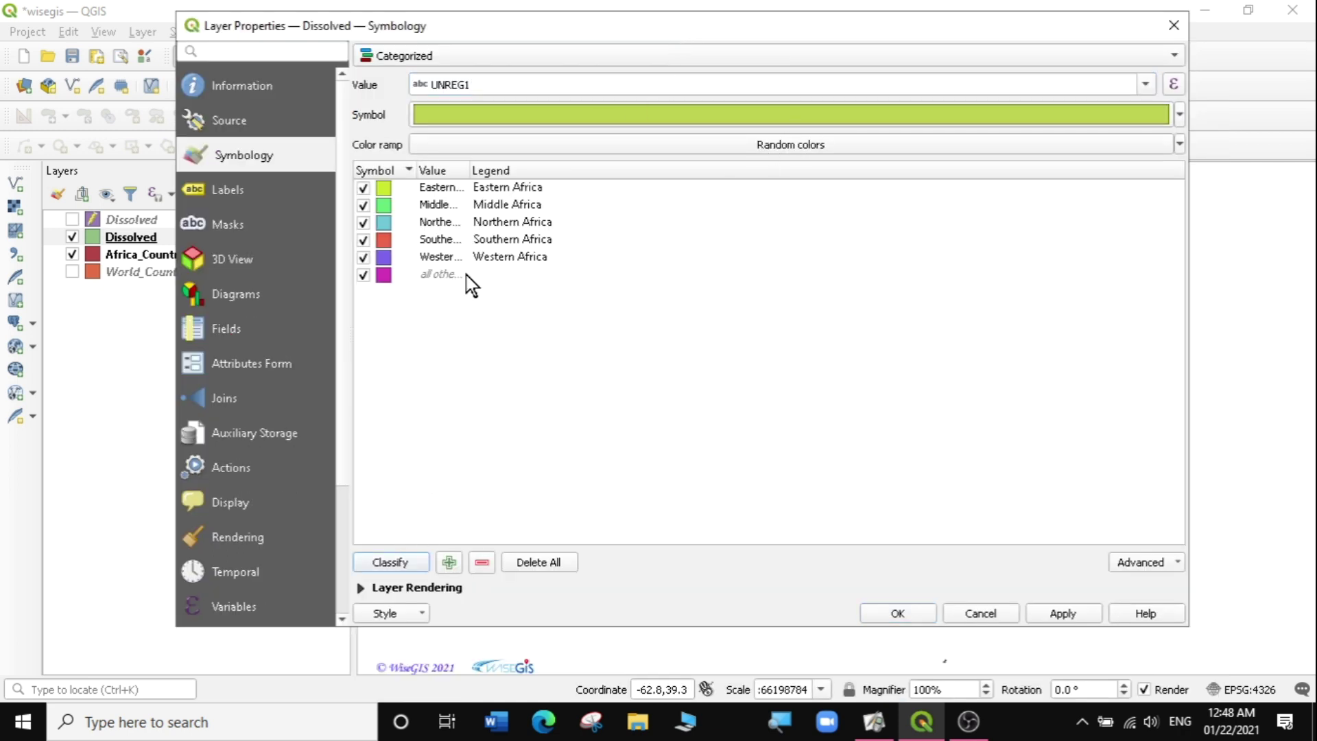
{"action": "left_click", "coordinate": [363, 275]}
{"action": "left_click_drag", "start_coordinate": [470, 169], "coordinate": [660, 170]}
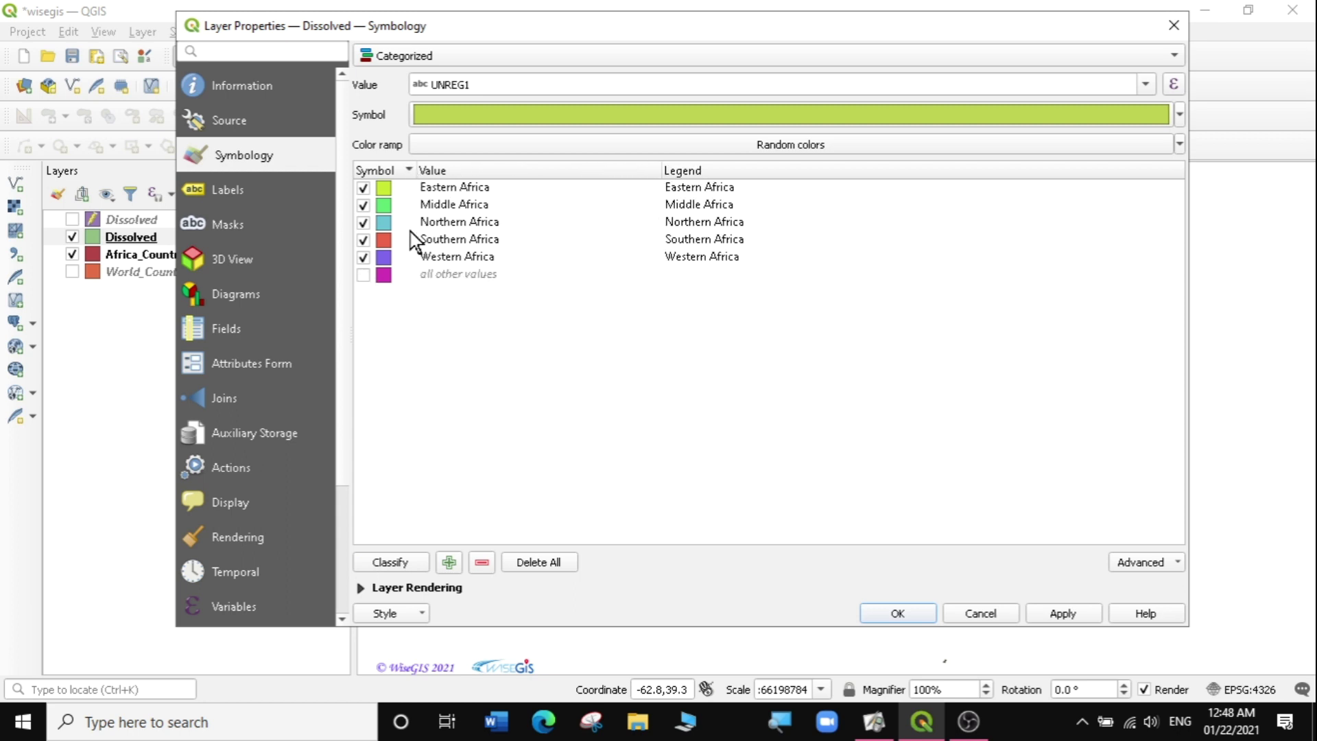
{"action": "left_click", "coordinate": [1060, 618]}
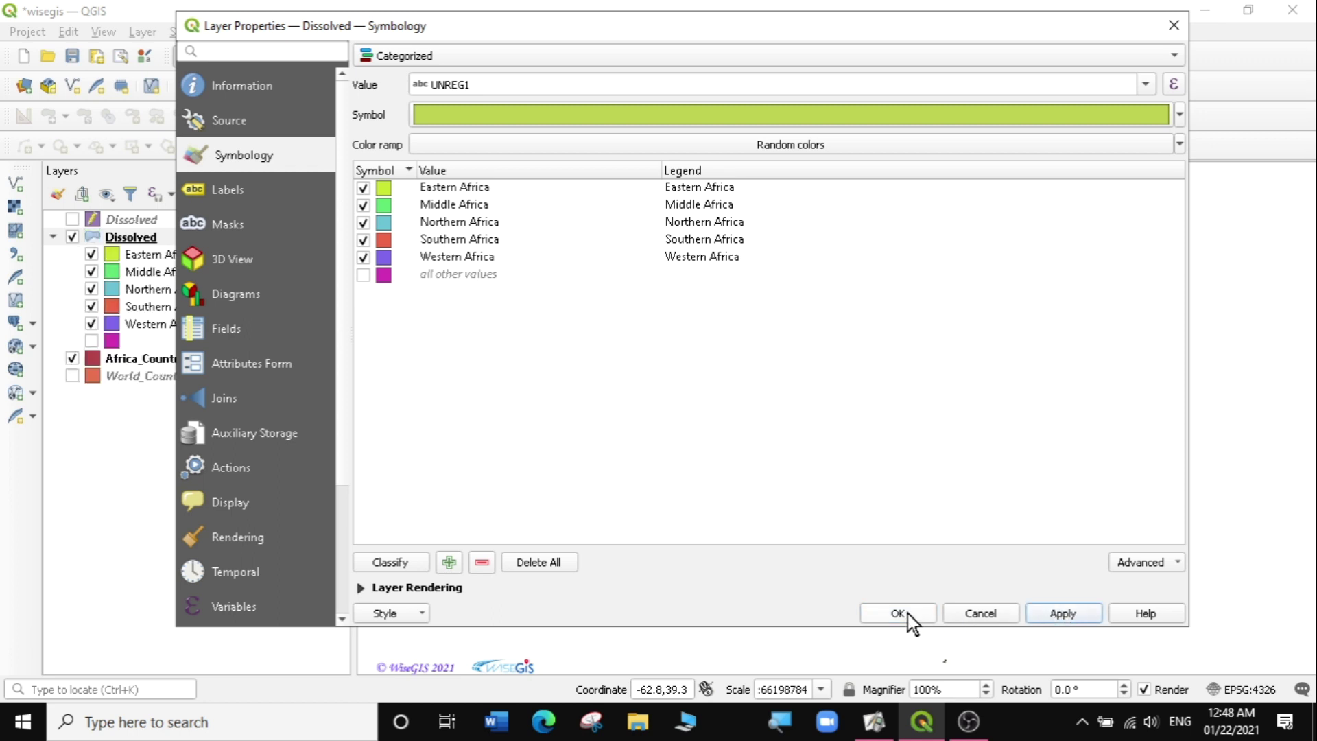
{"action": "left_click", "coordinate": [907, 614]}
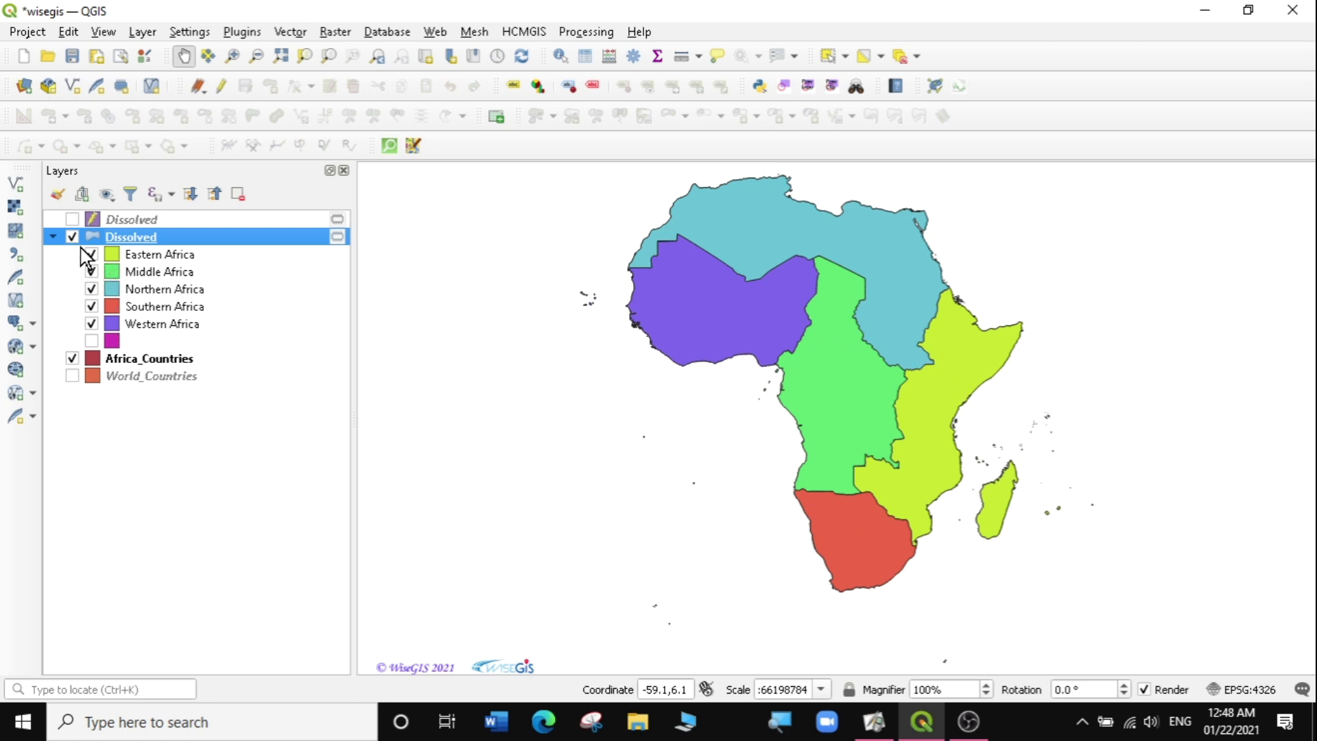
Step: Hide the categorized Dissolved layer and remove both Dissolved layers from the project
{"action": "left_click", "coordinate": [73, 238]}
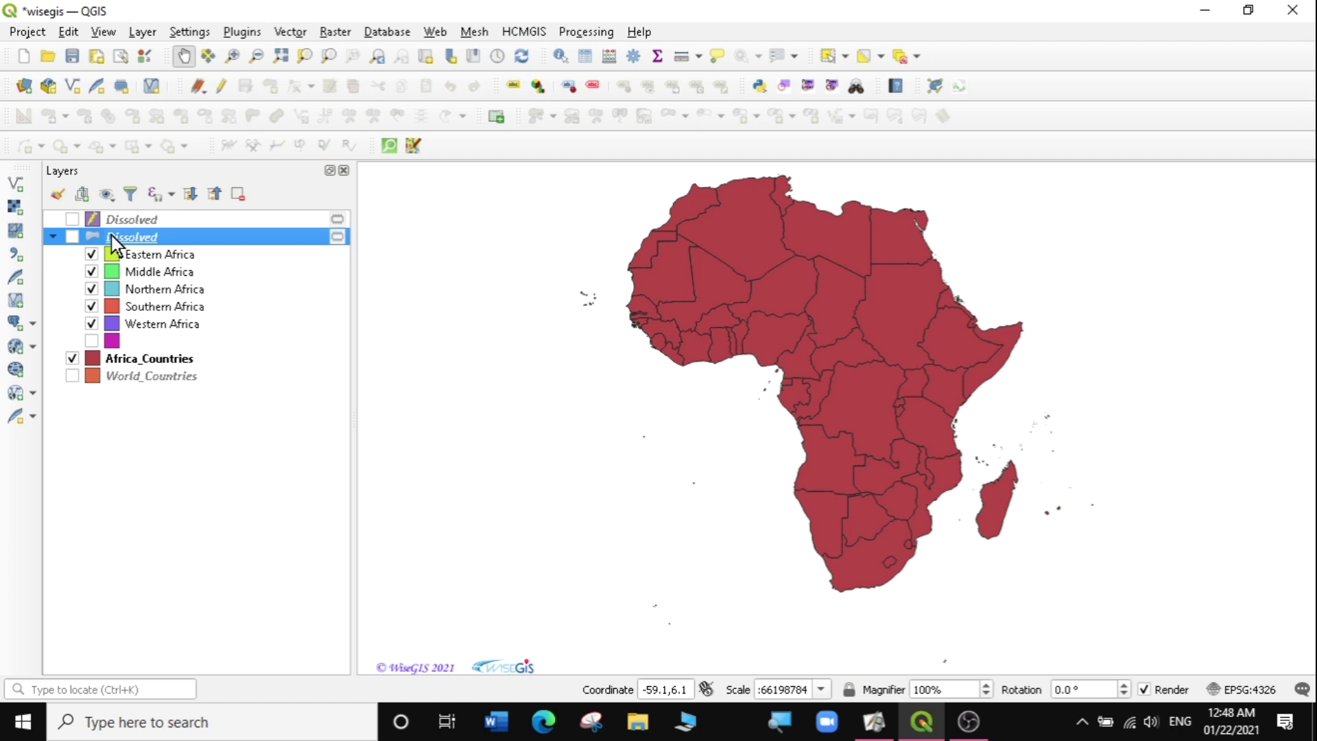
{"action": "left_click", "coordinate": [122, 219]}
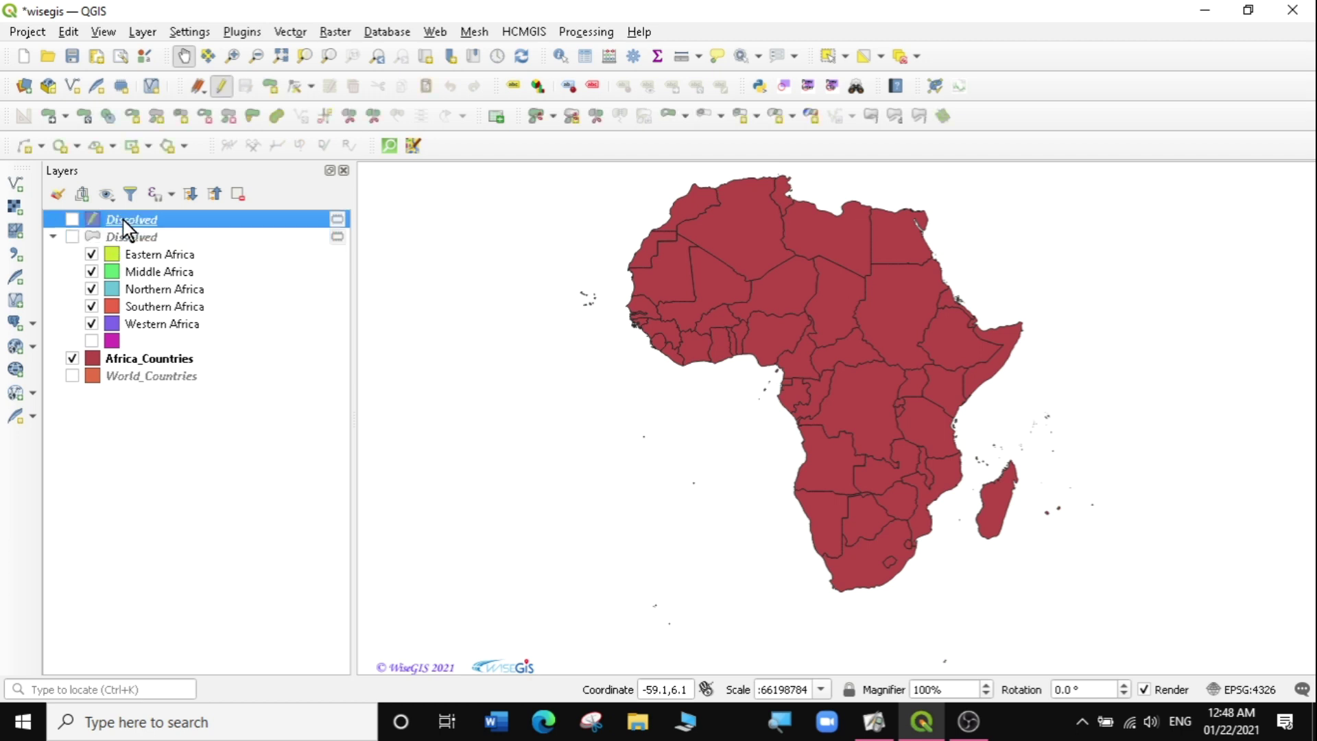
{"action": "left_click", "coordinate": [129, 240], "text": "ctrl"}
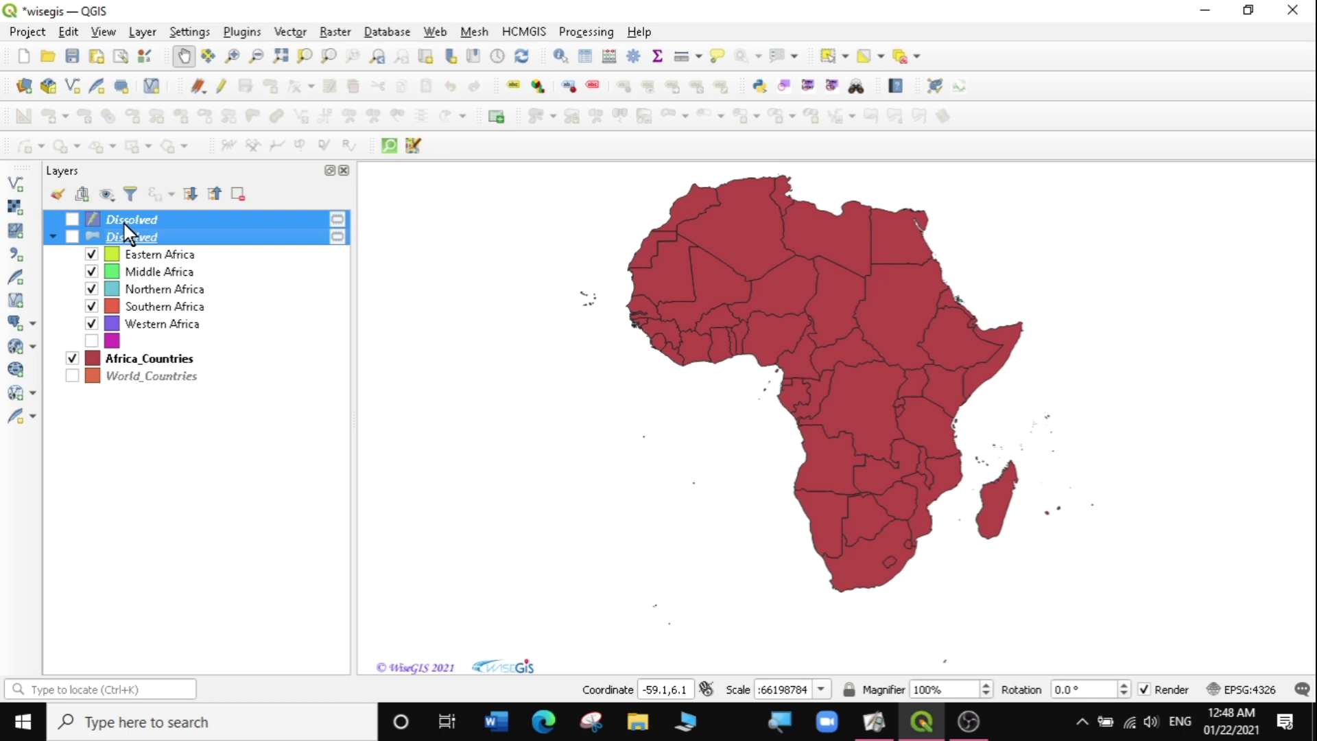
{"action": "right_click", "coordinate": [124, 223]}
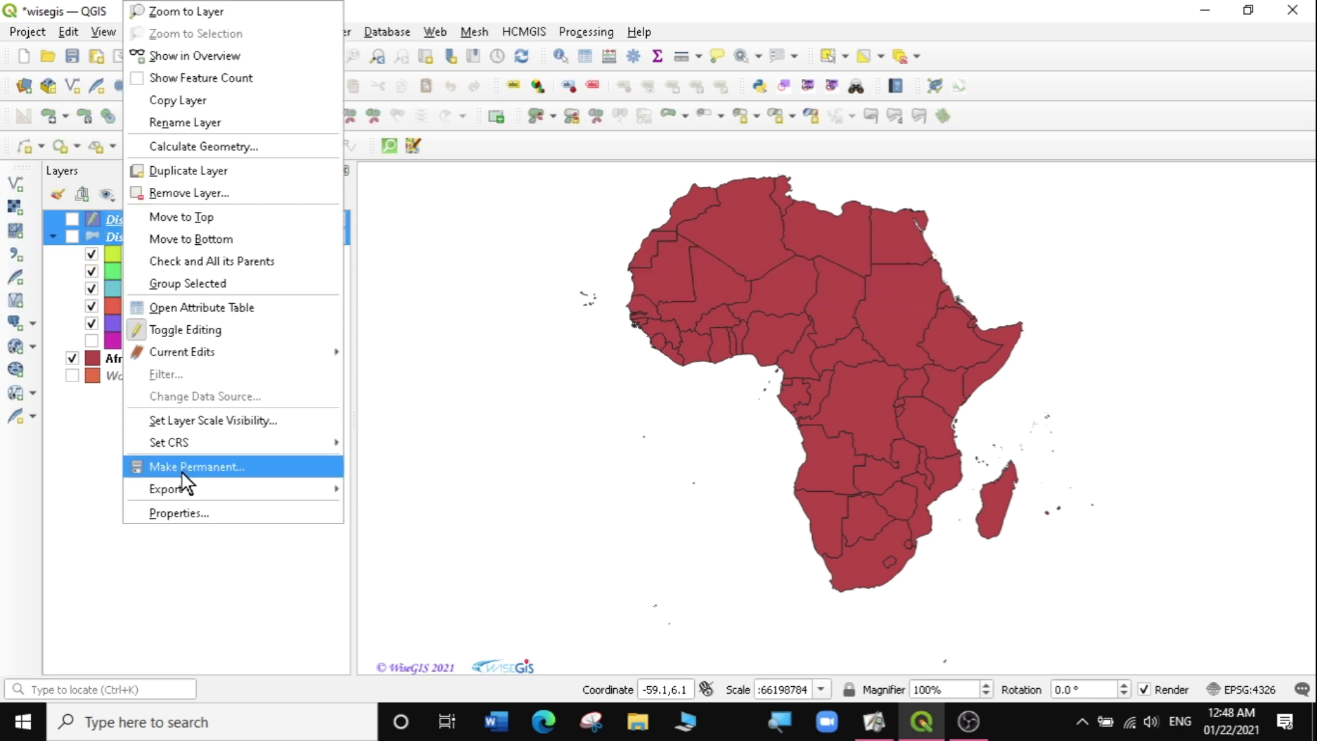
{"action": "left_click", "coordinate": [193, 194]}
{"action": "left_click", "coordinate": [617, 384]}
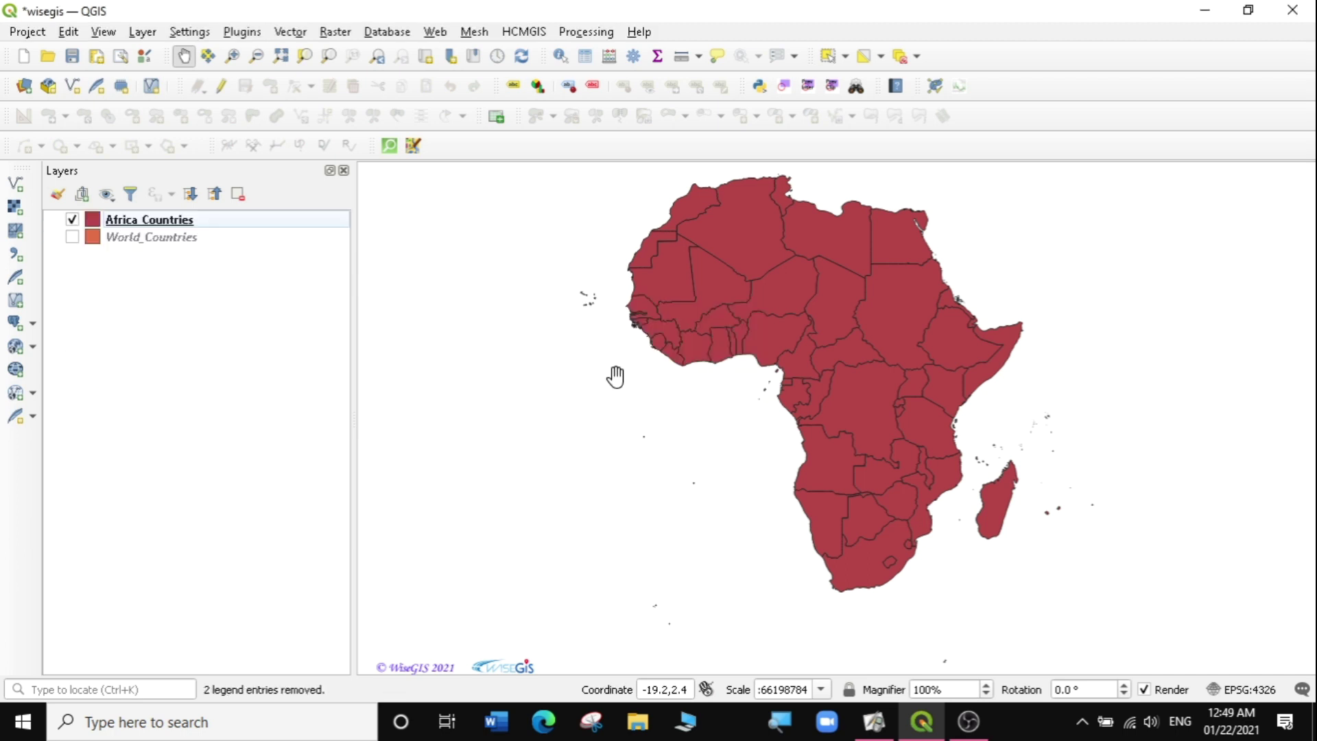
Step: Hide the Africa_Countries layer, show World_Countries and fit the map view to it
{"action": "left_click", "coordinate": [72, 219]}
{"action": "left_click", "coordinate": [72, 237]}
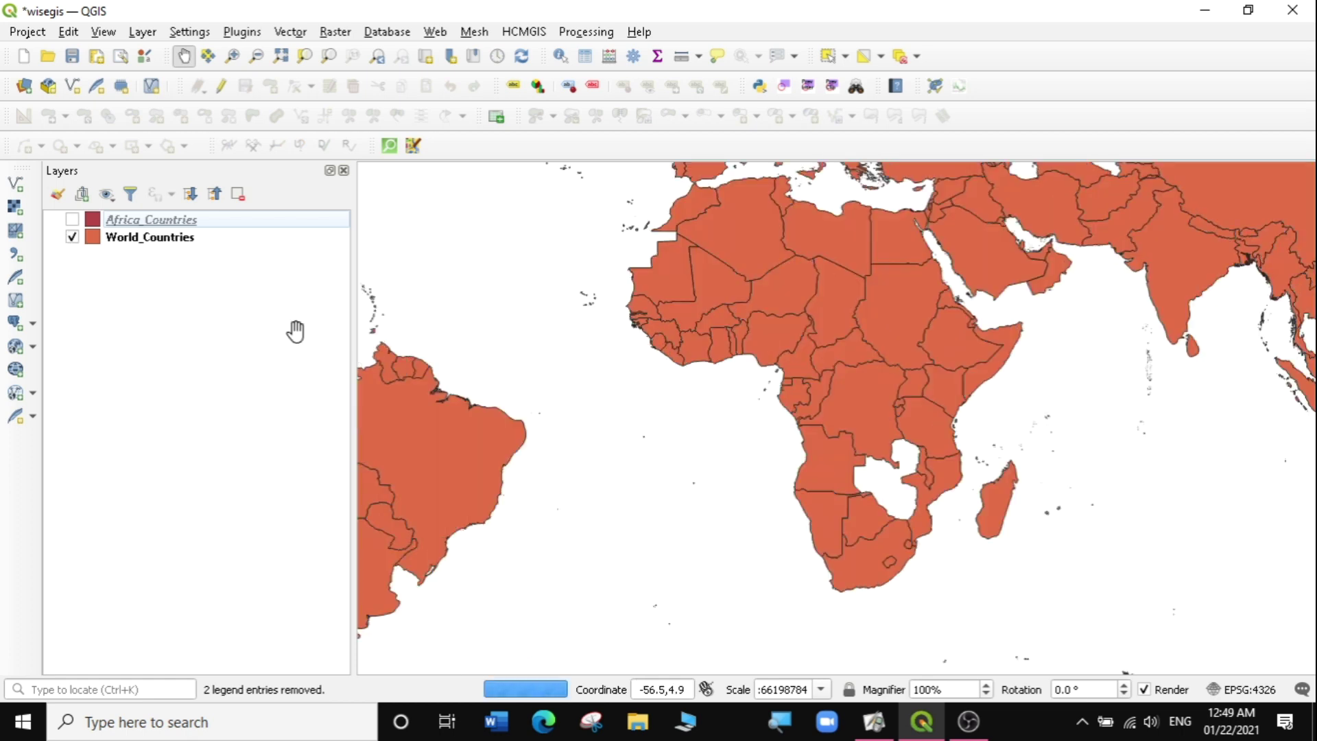
{"action": "right_click", "coordinate": [122, 238]}
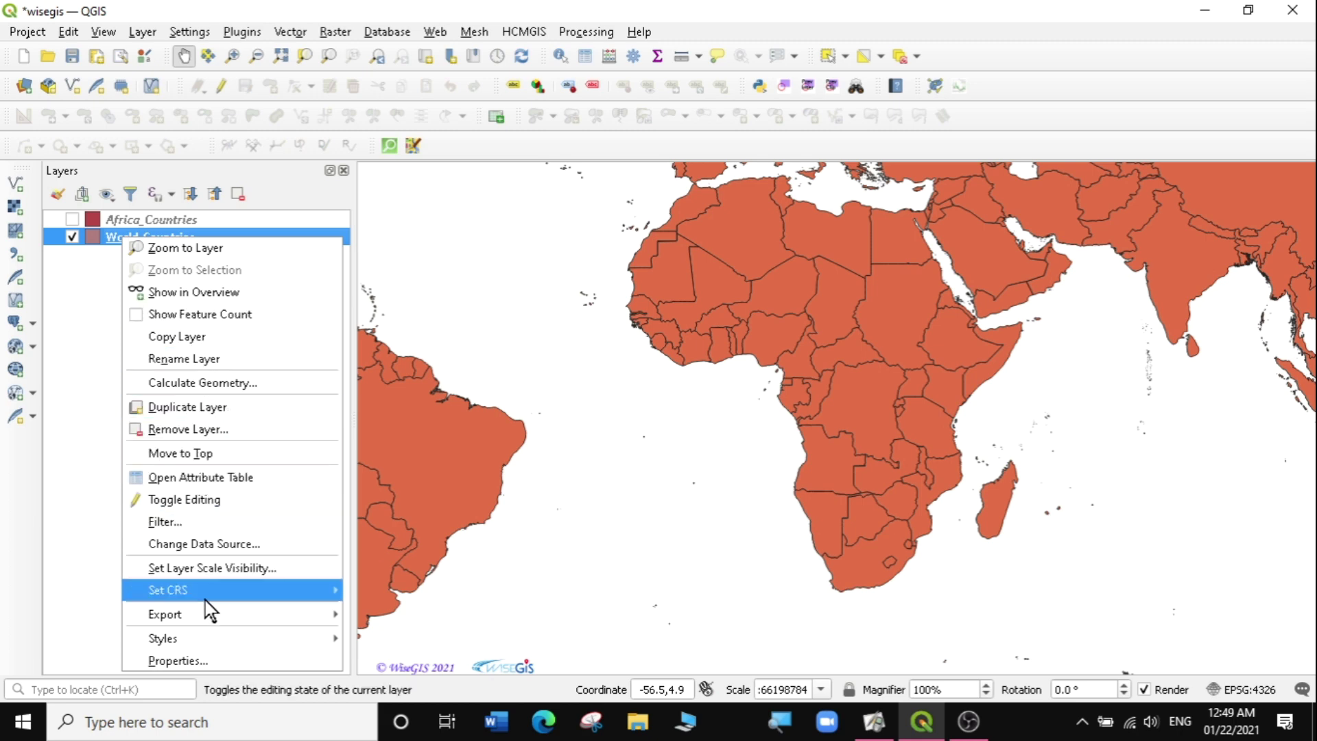
{"action": "left_click", "coordinate": [201, 248]}
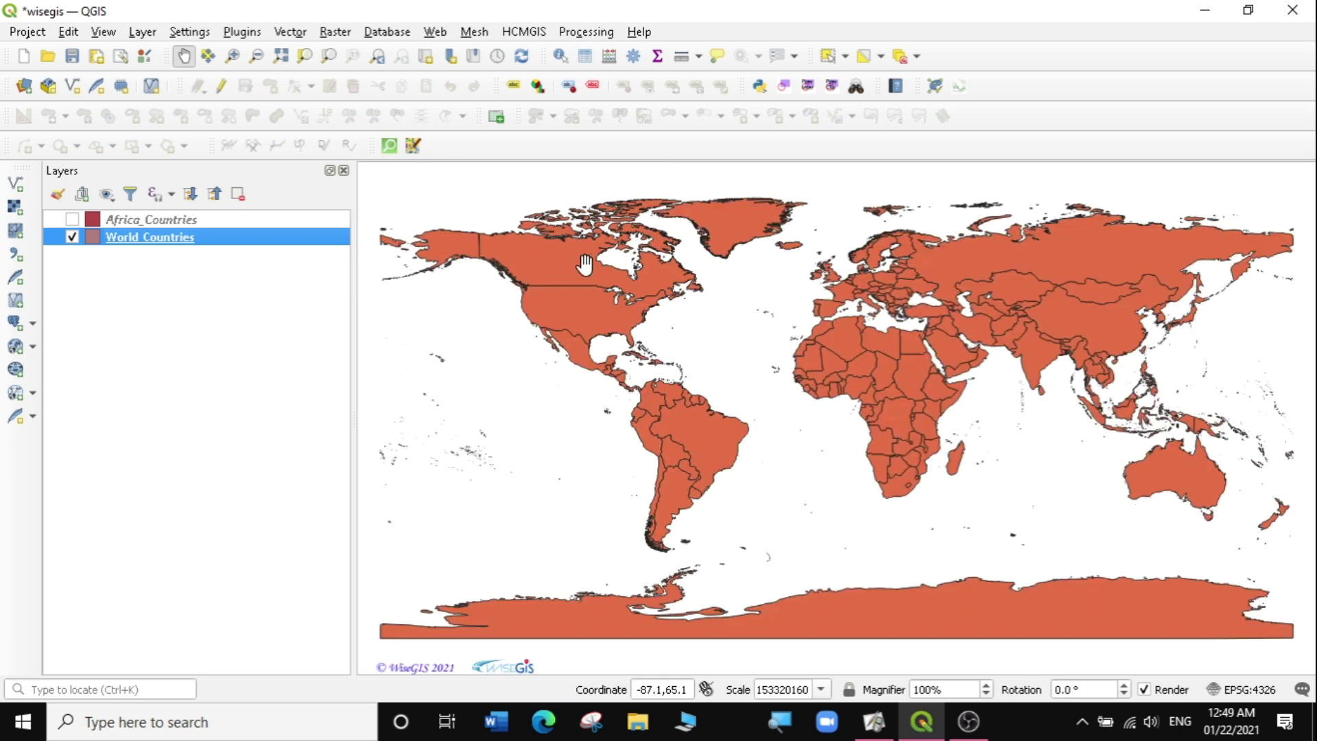
Step: Review the attribute table of the World_Countries layer
{"action": "right_click", "coordinate": [139, 236]}
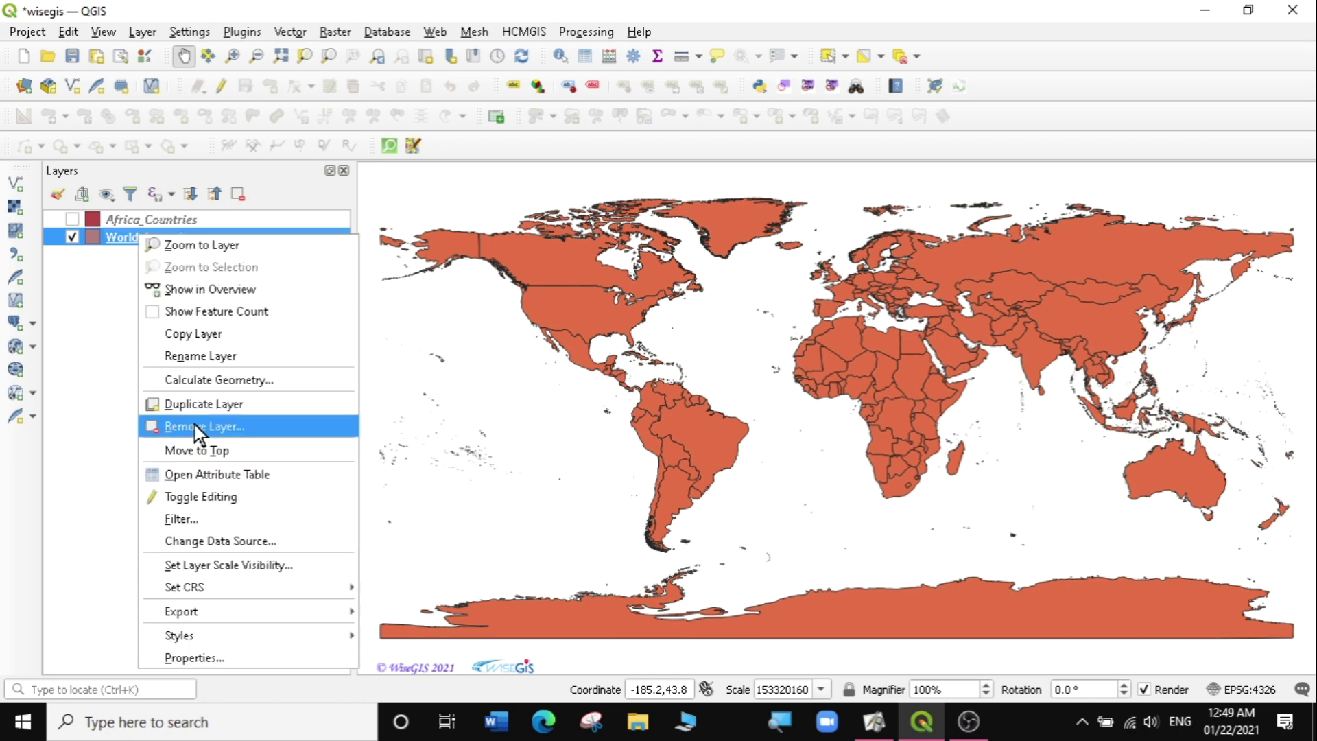
{"action": "left_click", "coordinate": [202, 474]}
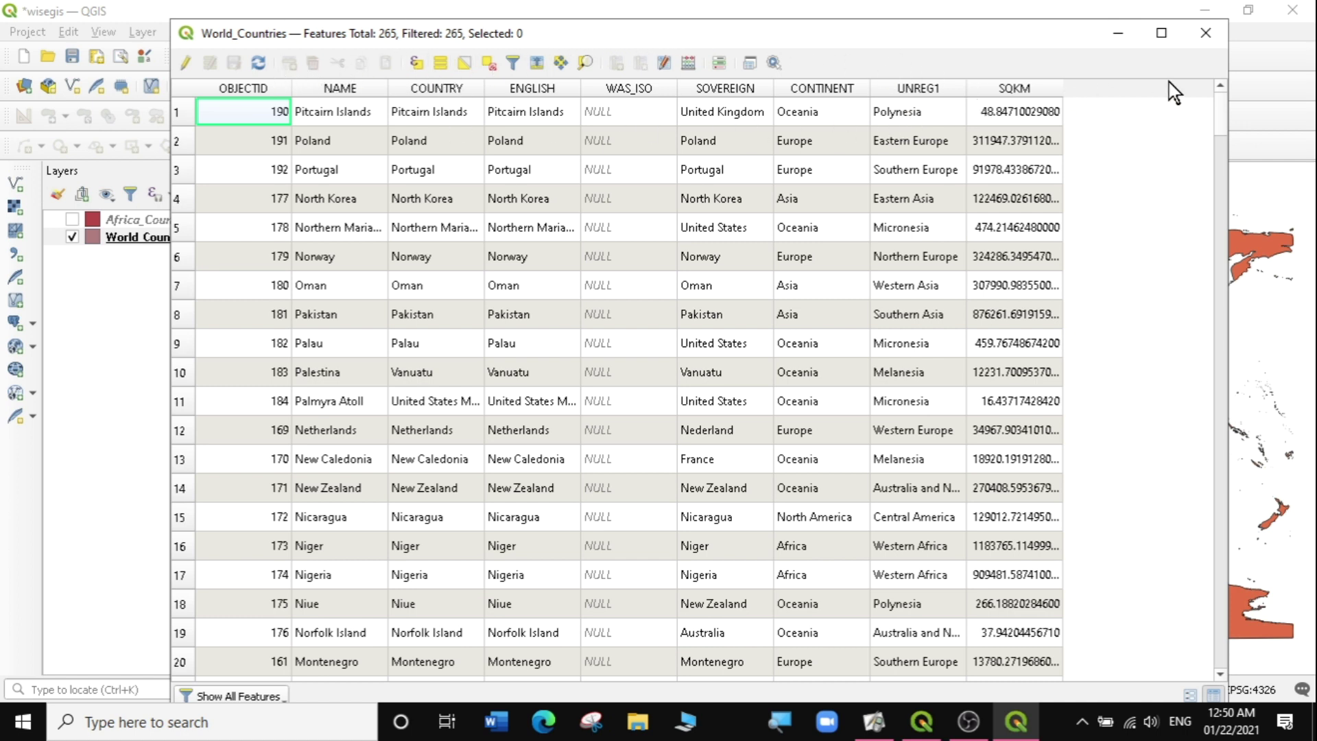
{"action": "left_click", "coordinate": [1205, 33]}
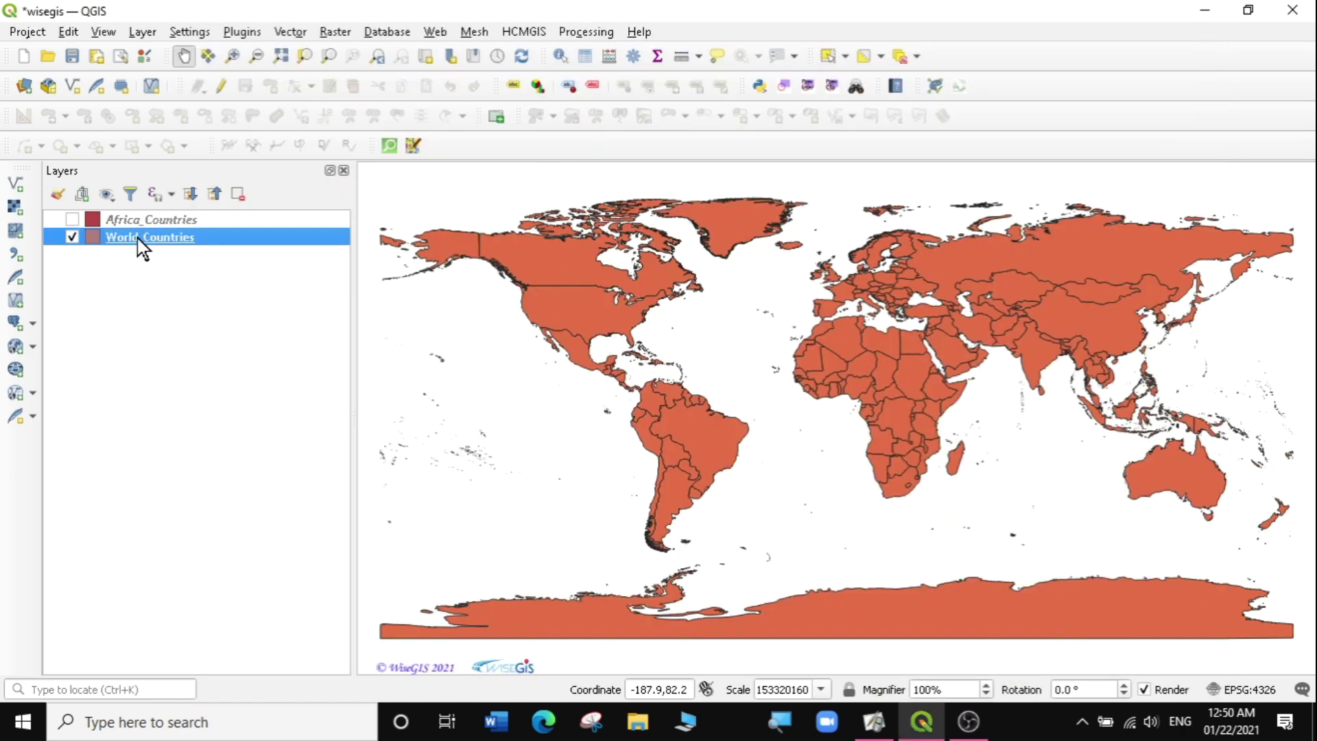
Step: Dissolve the World_Countries layer into a temporary layer without choosing any dissolve field
{"action": "left_click", "coordinate": [288, 35]}
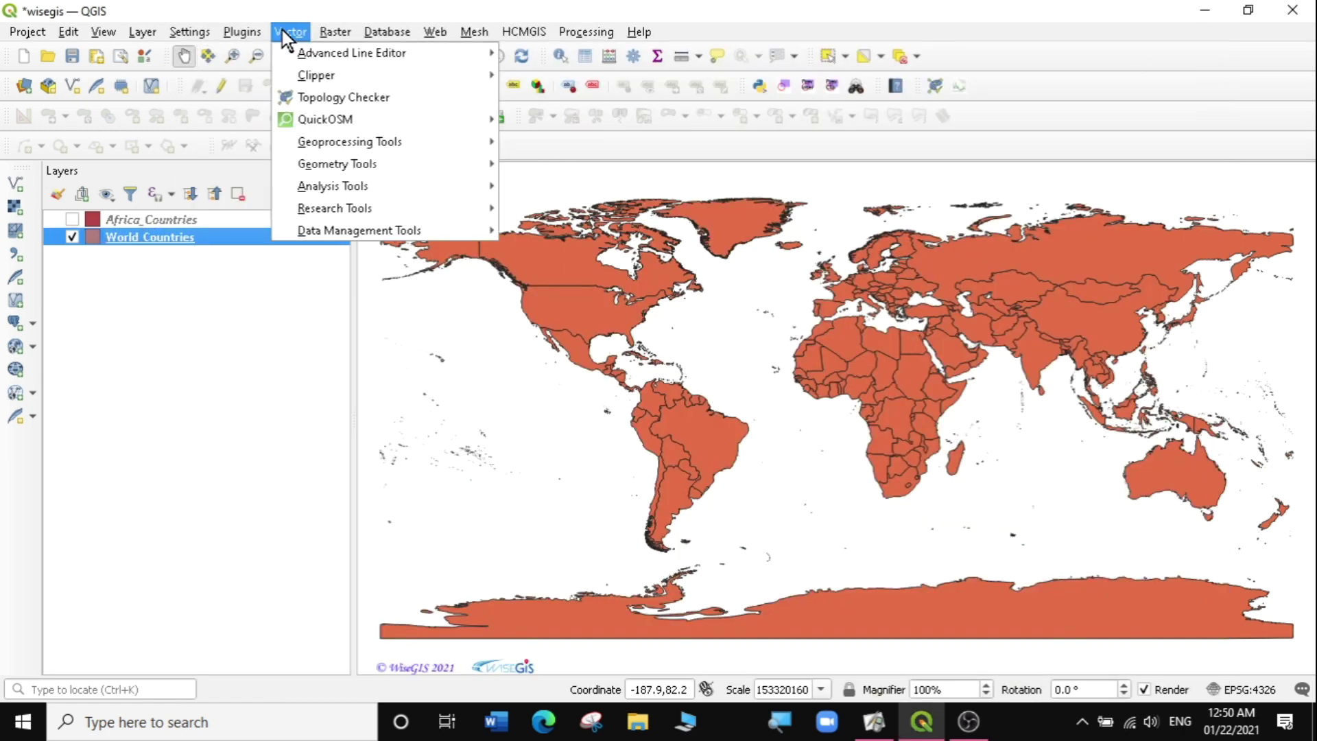
{"action": "mouse_move", "coordinate": [339, 143]}
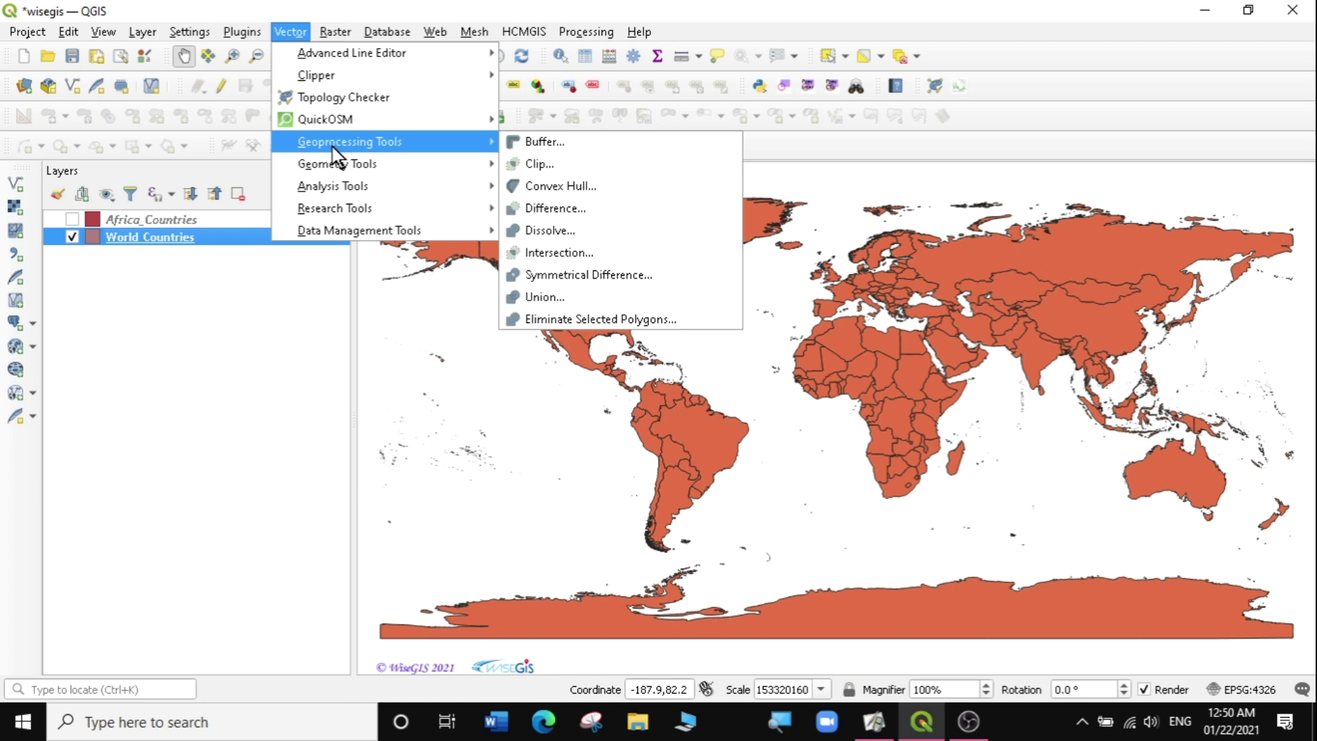
{"action": "left_click", "coordinate": [578, 230]}
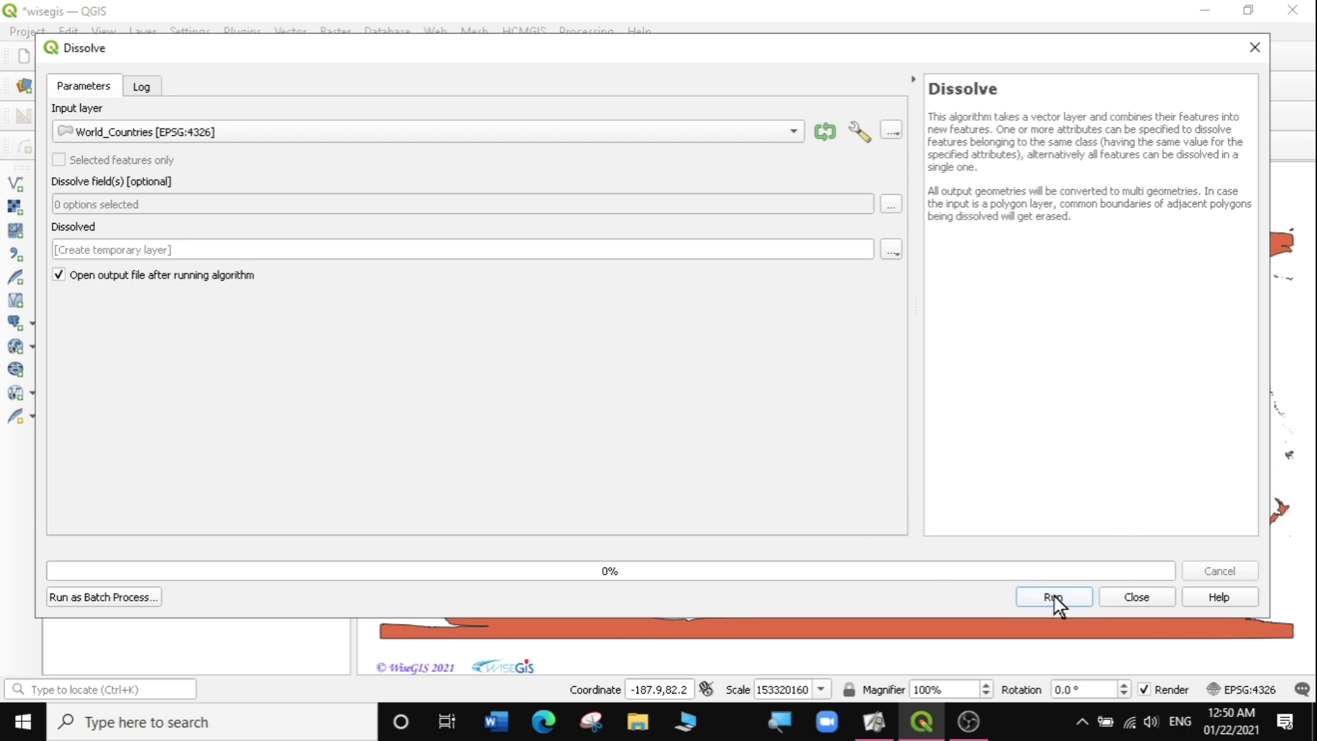
{"action": "left_click", "coordinate": [1054, 598]}
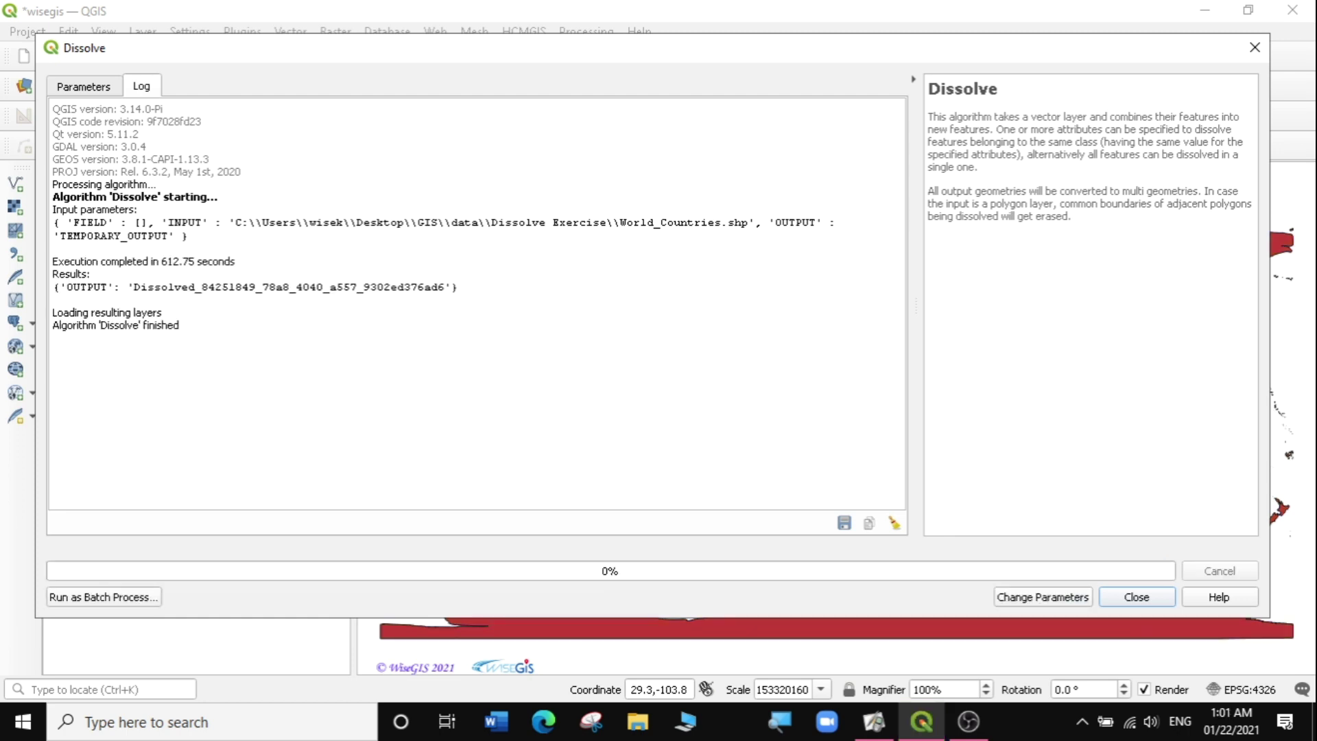
{"action": "left_click_drag", "start_coordinate": [179, 325], "coordinate": [60, 325]}
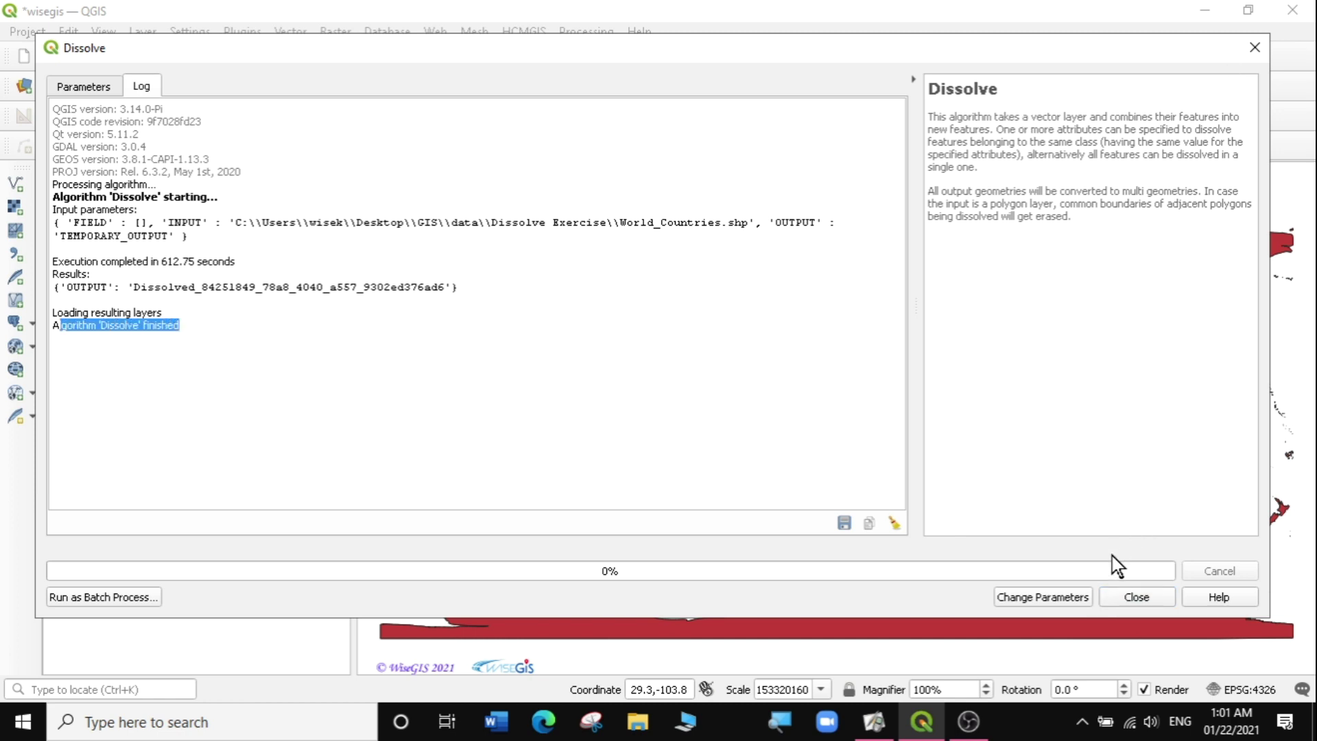
{"action": "left_click", "coordinate": [1133, 597]}
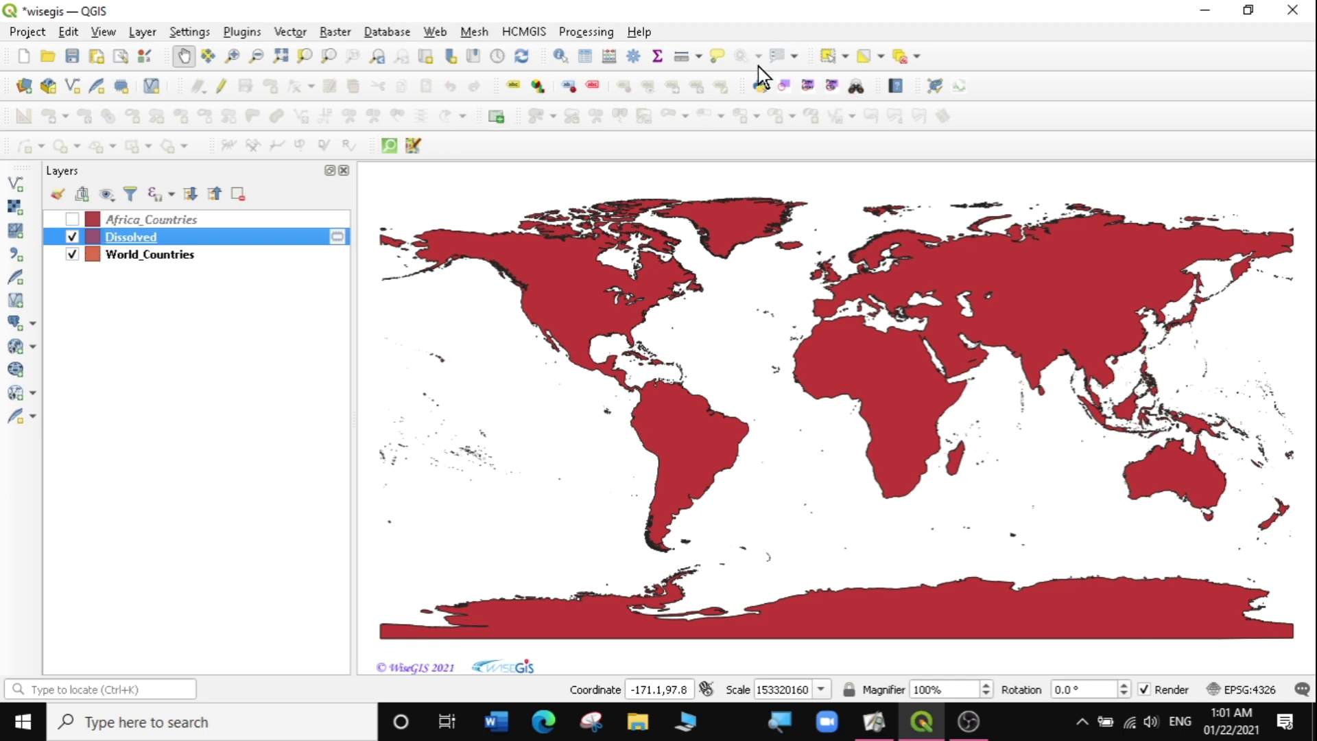
Step: Select the Dissolved layer's feature on the map, inspect its attribute table, and clear the selection
{"action": "left_click", "coordinate": [826, 57]}
{"action": "left_click", "coordinate": [876, 377]}
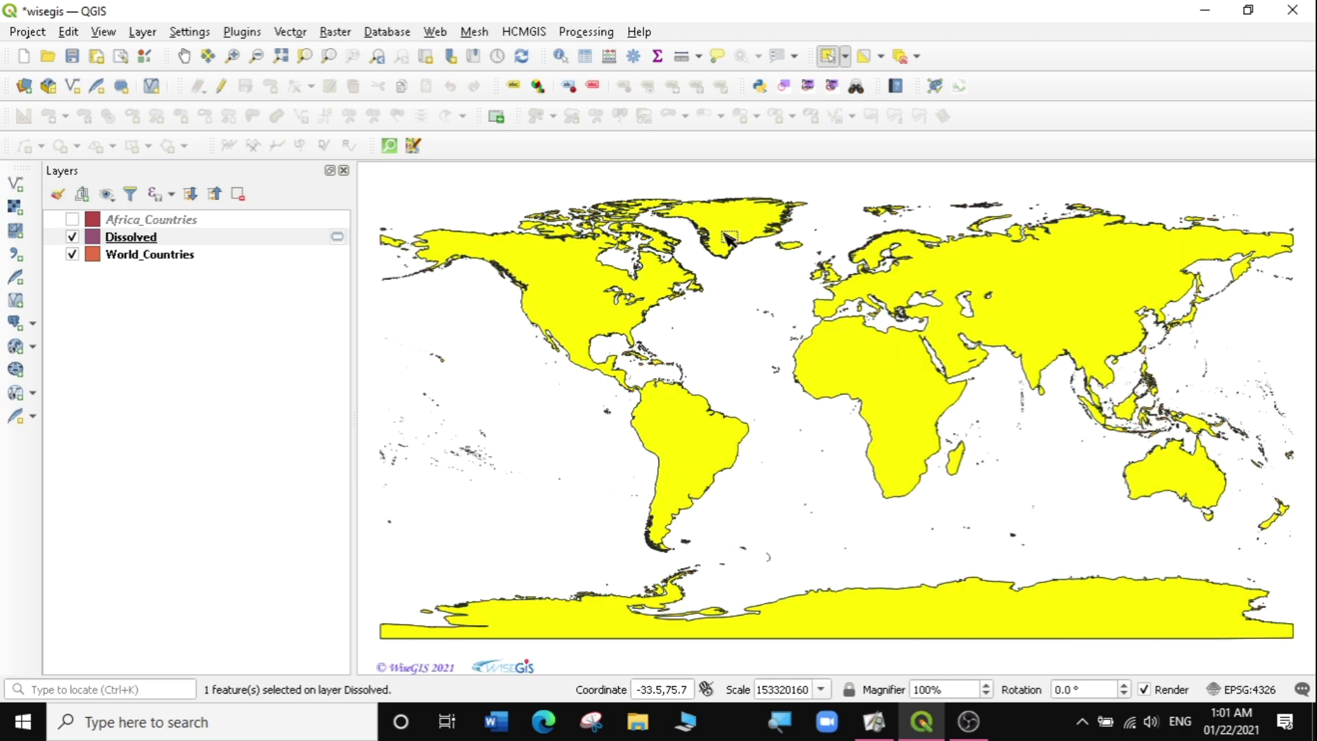
{"action": "right_click", "coordinate": [127, 240]}
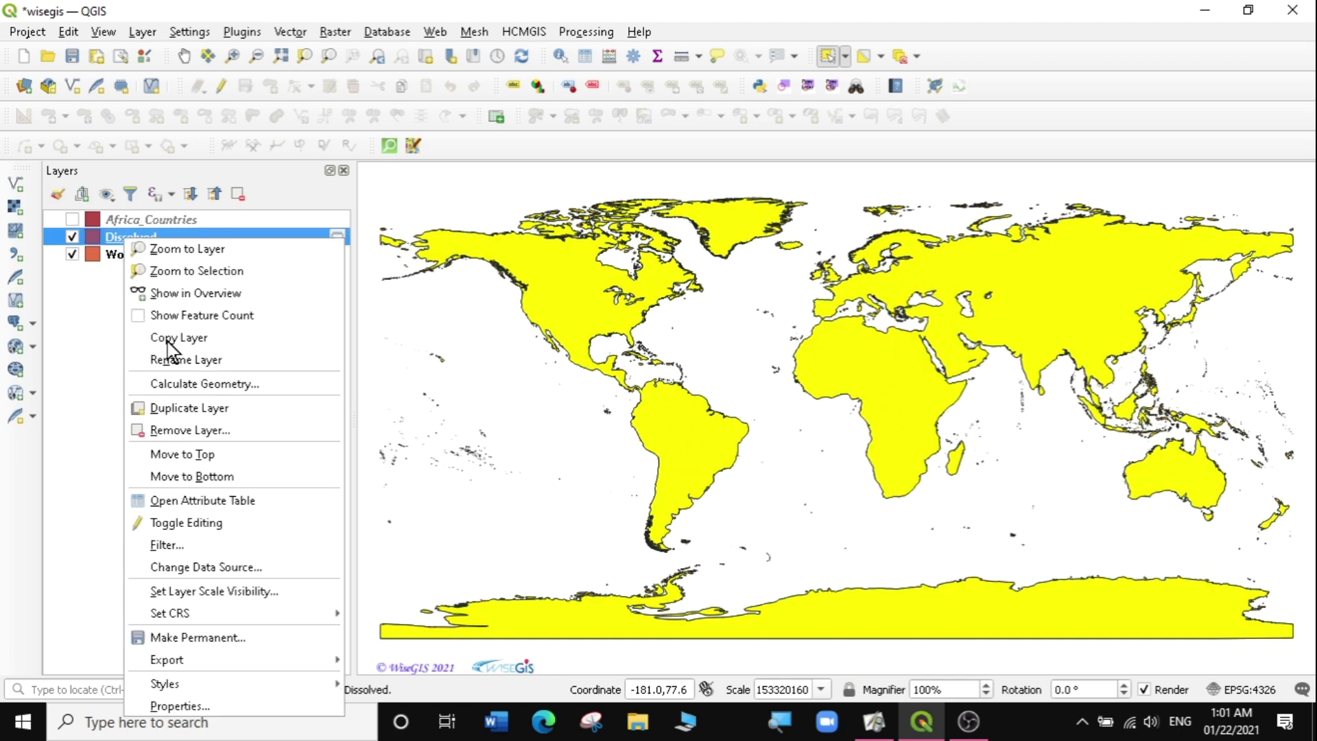
{"action": "left_click", "coordinate": [214, 503]}
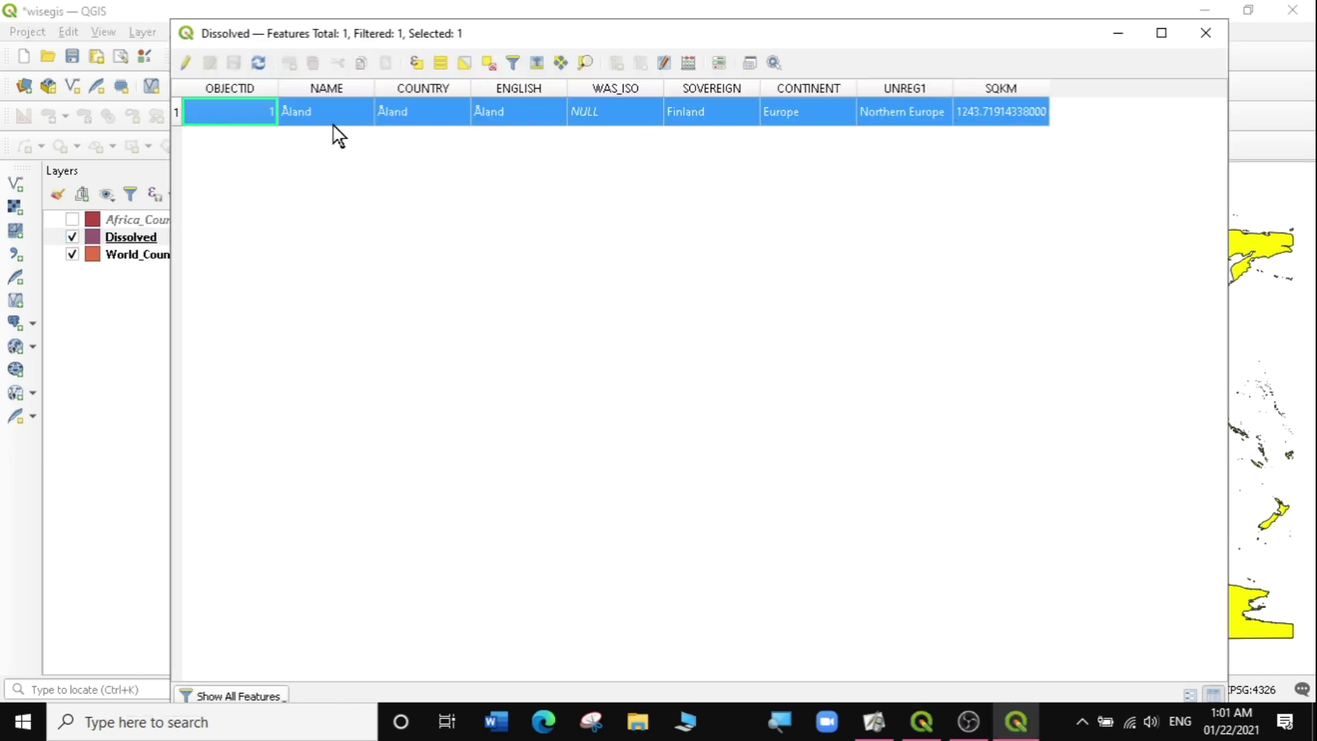
{"action": "left_click", "coordinate": [1205, 33]}
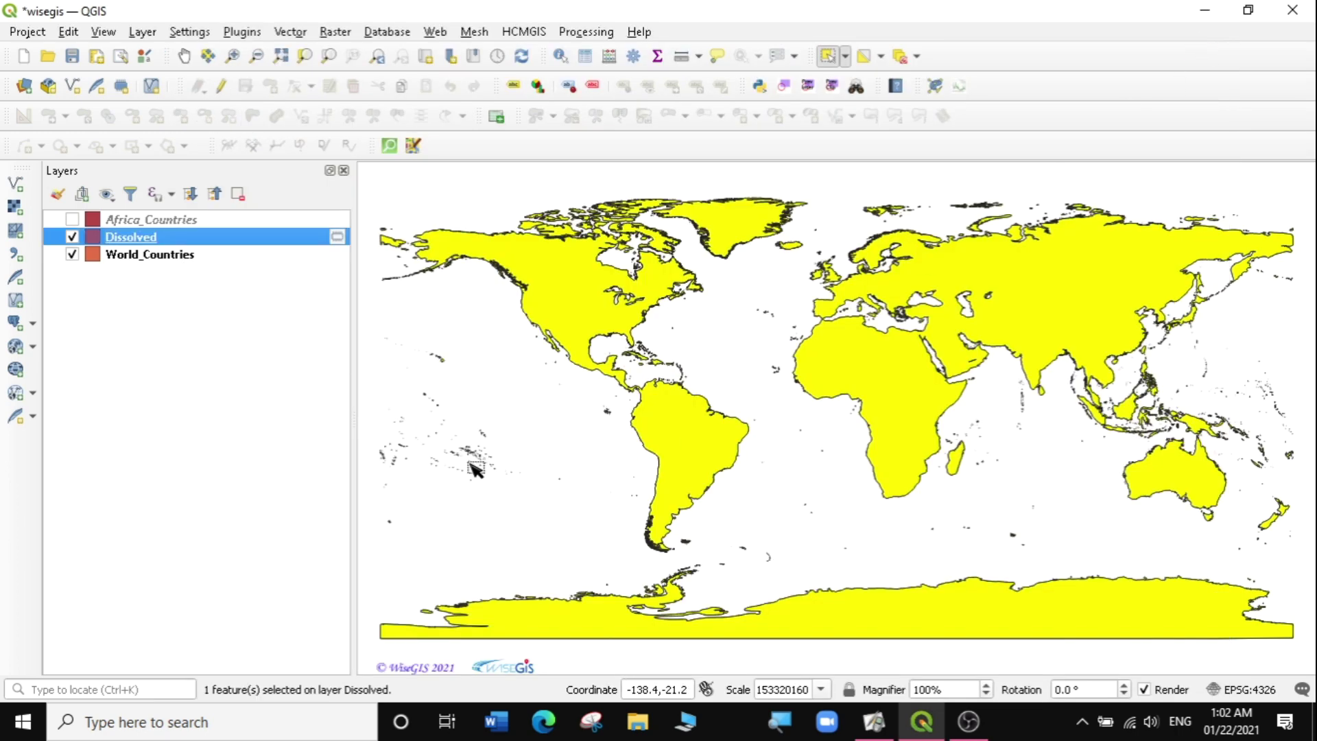
{"action": "left_click", "coordinate": [470, 439]}
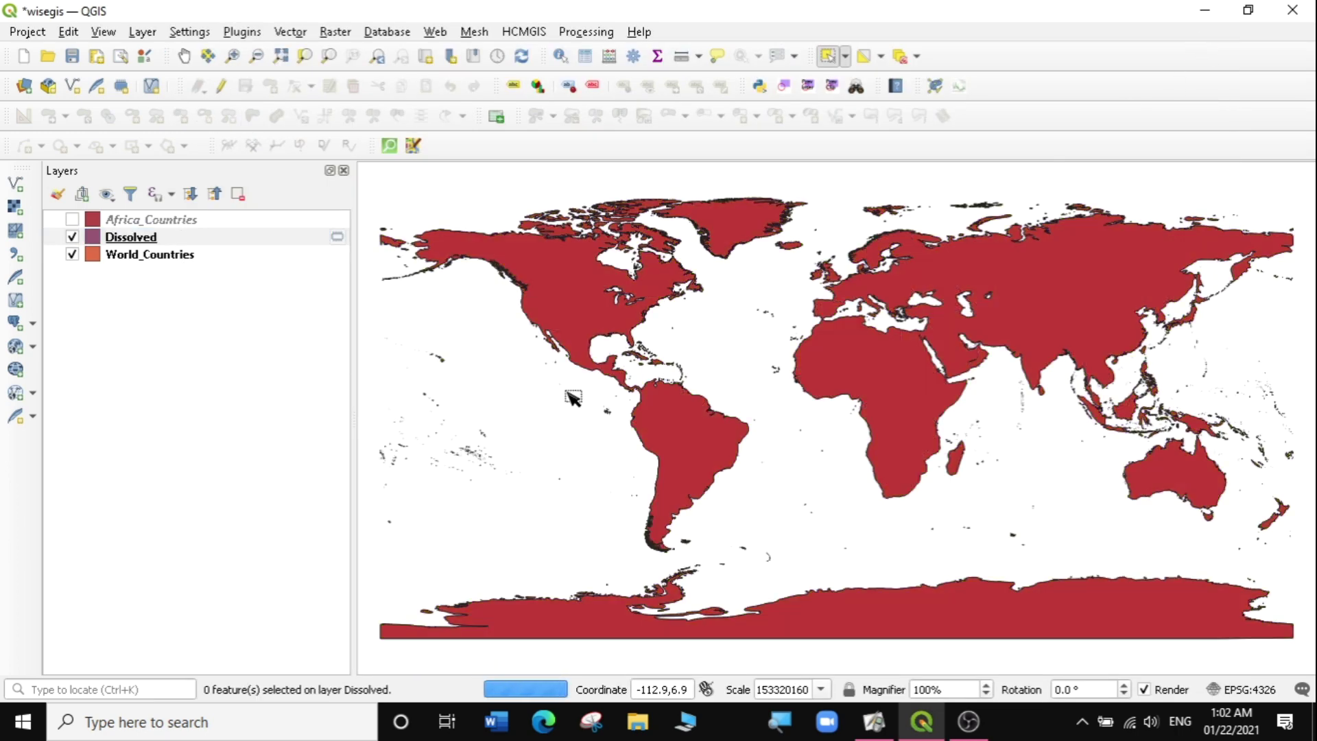
Step: Rename the Dissolved layer as "world shapefile" and hide it
{"action": "left_click", "coordinate": [117, 239]}
{"action": "right_click", "coordinate": [115, 237]}
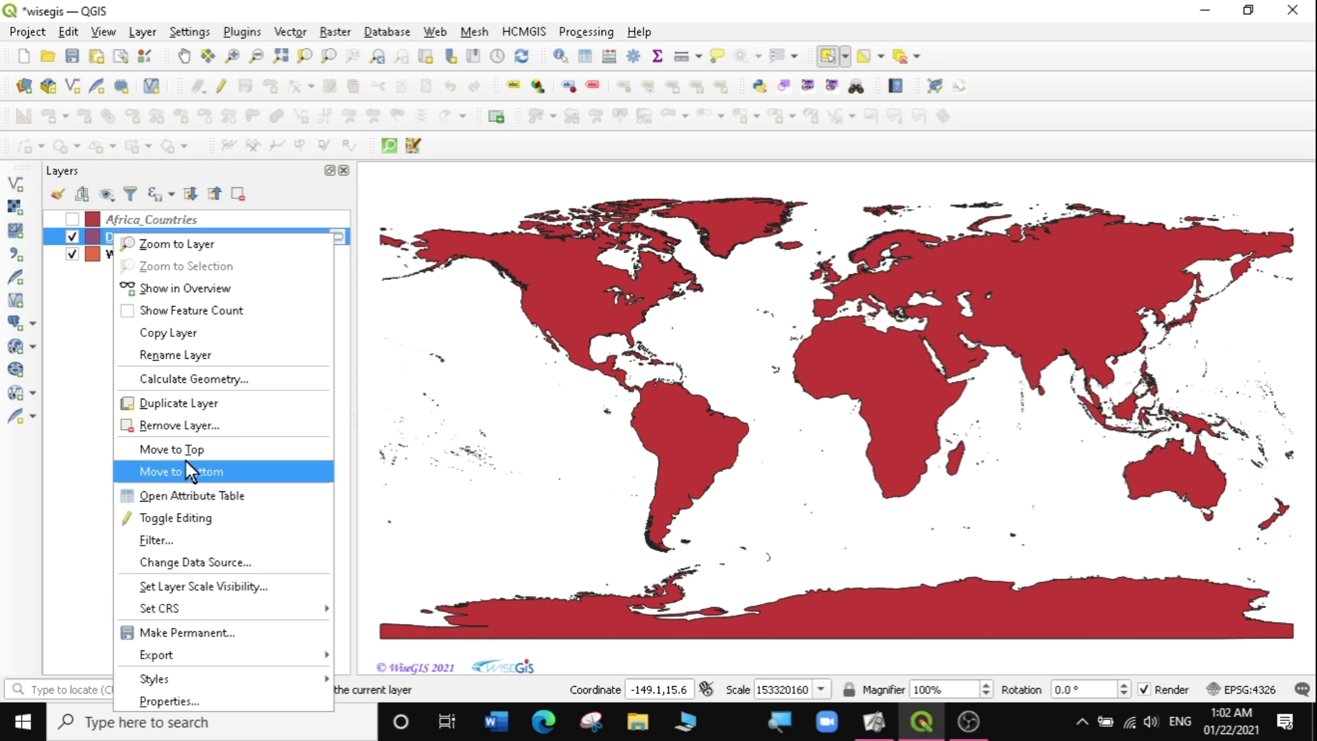
{"action": "left_click", "coordinate": [189, 356]}
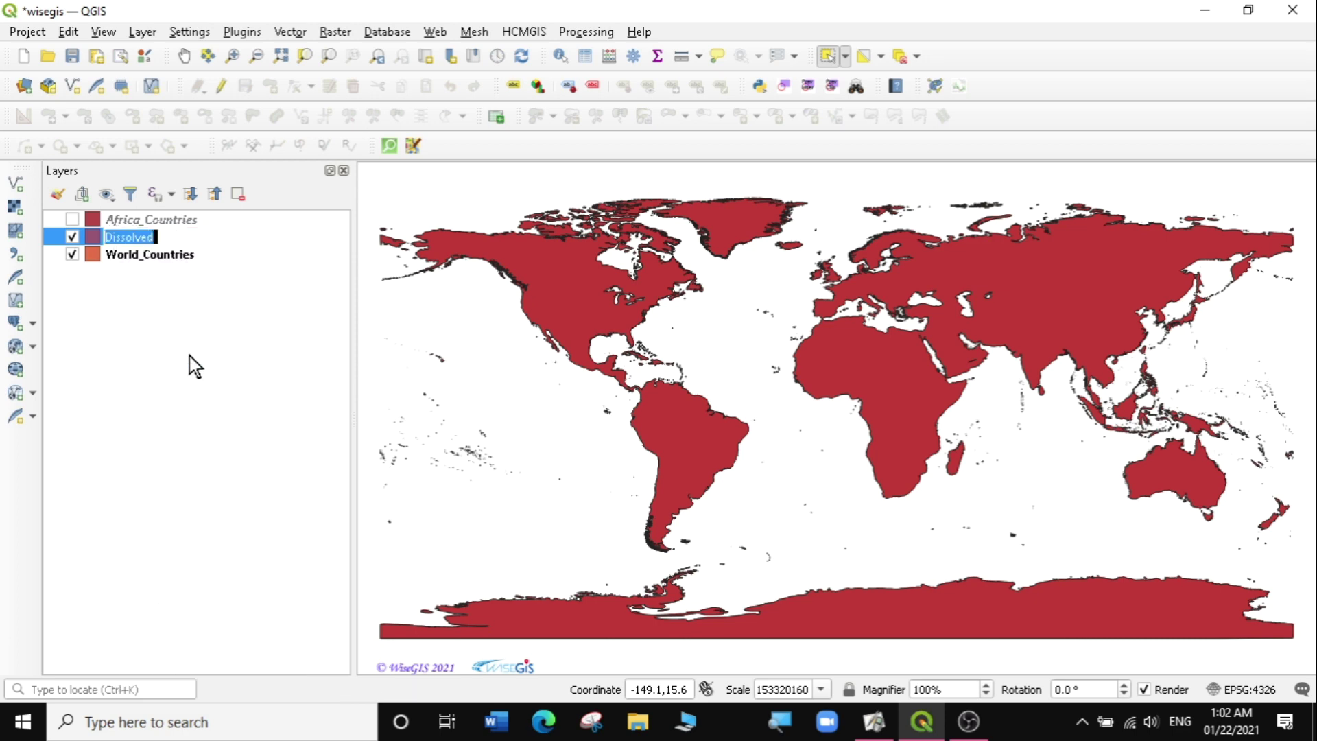
{"action": "type", "text": "world shapefile"}
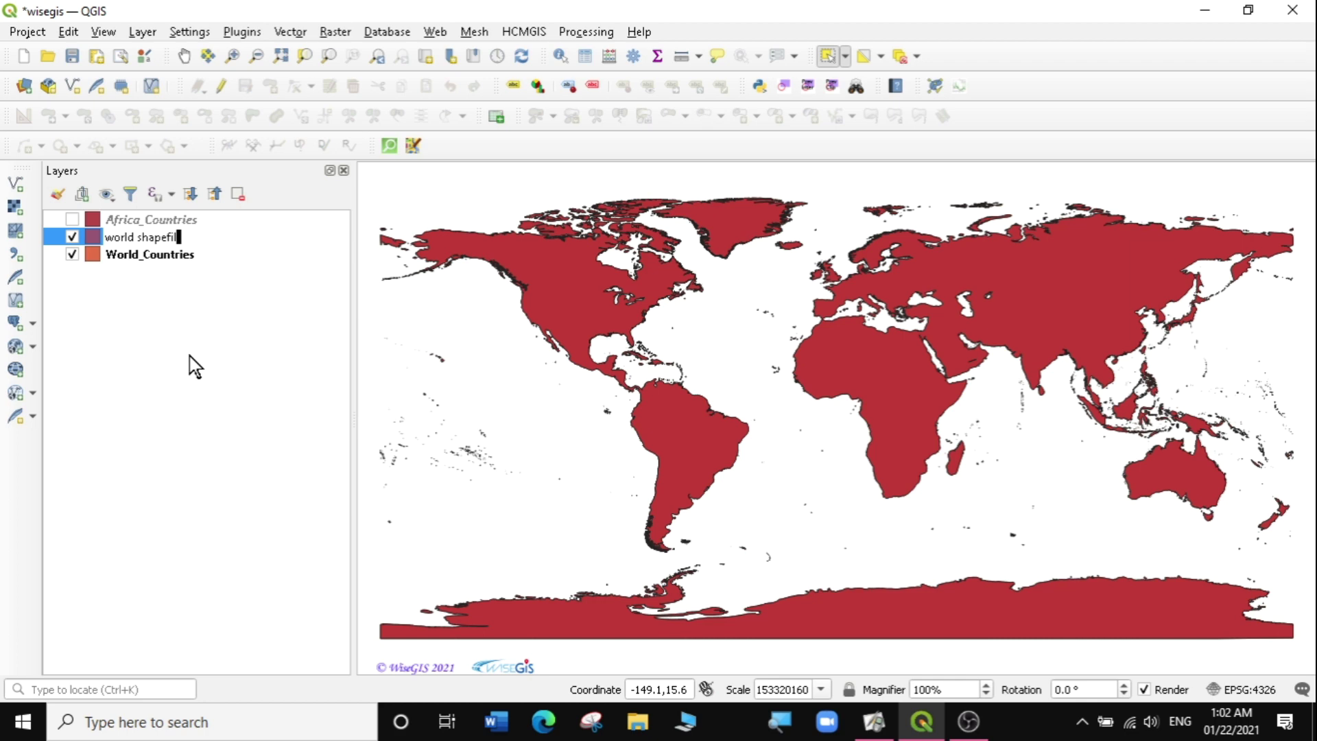
{"action": "left_click", "coordinate": [196, 367]}
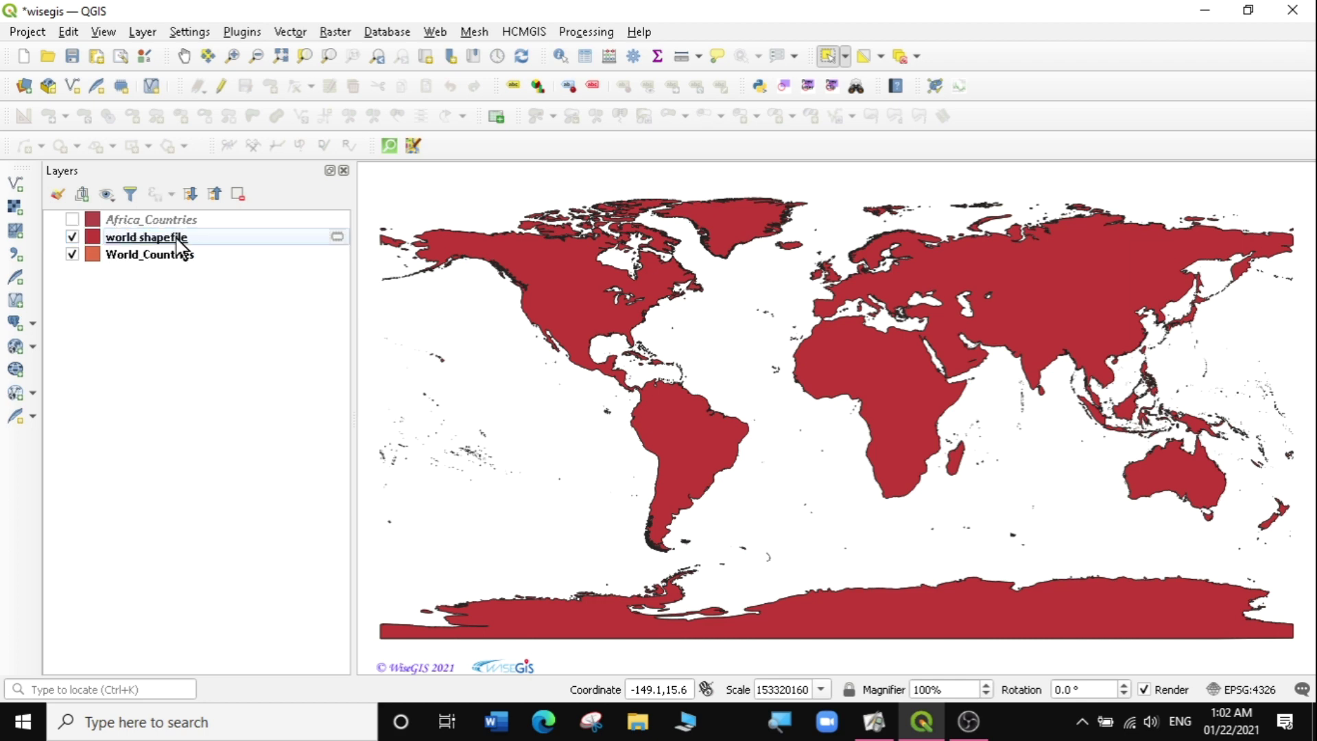
{"action": "left_click", "coordinate": [72, 236]}
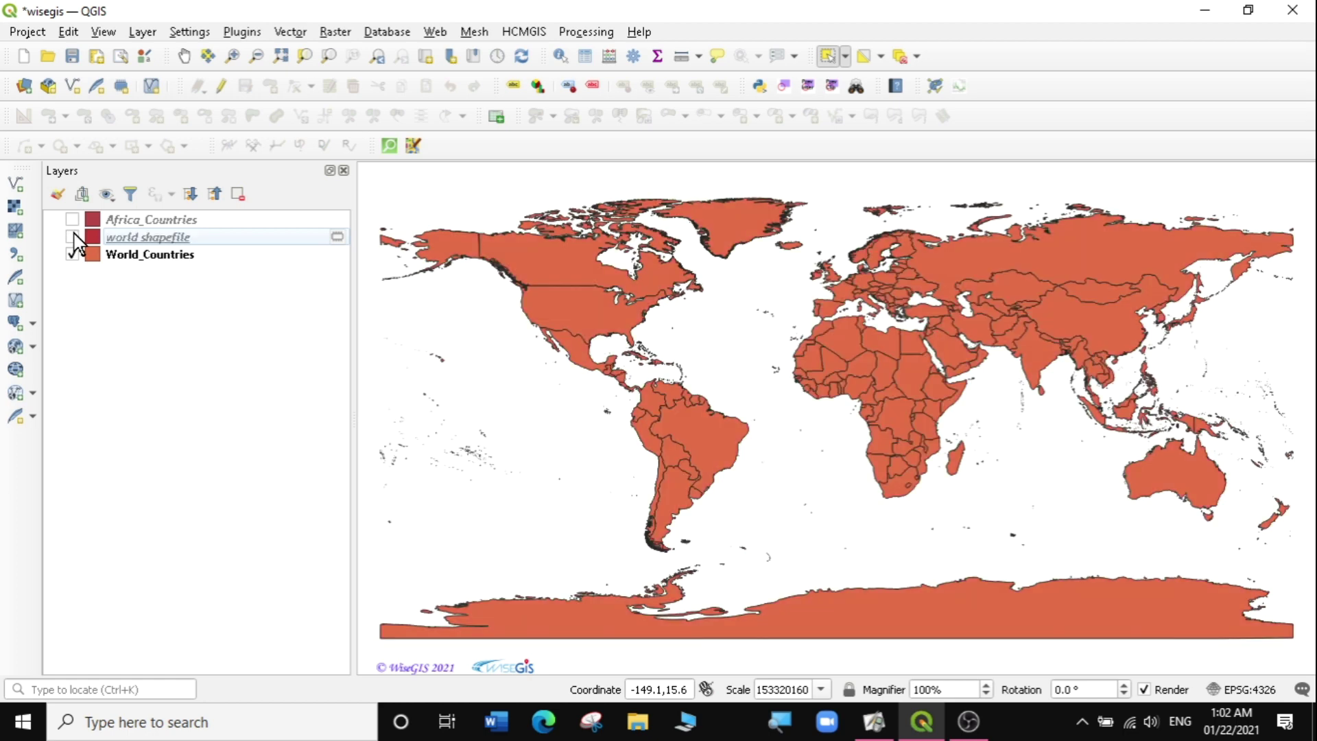
Step: Examine the World_Countries attribute table sorted by the CONTINENT field
{"action": "right_click", "coordinate": [134, 251]}
{"action": "left_click", "coordinate": [197, 487]}
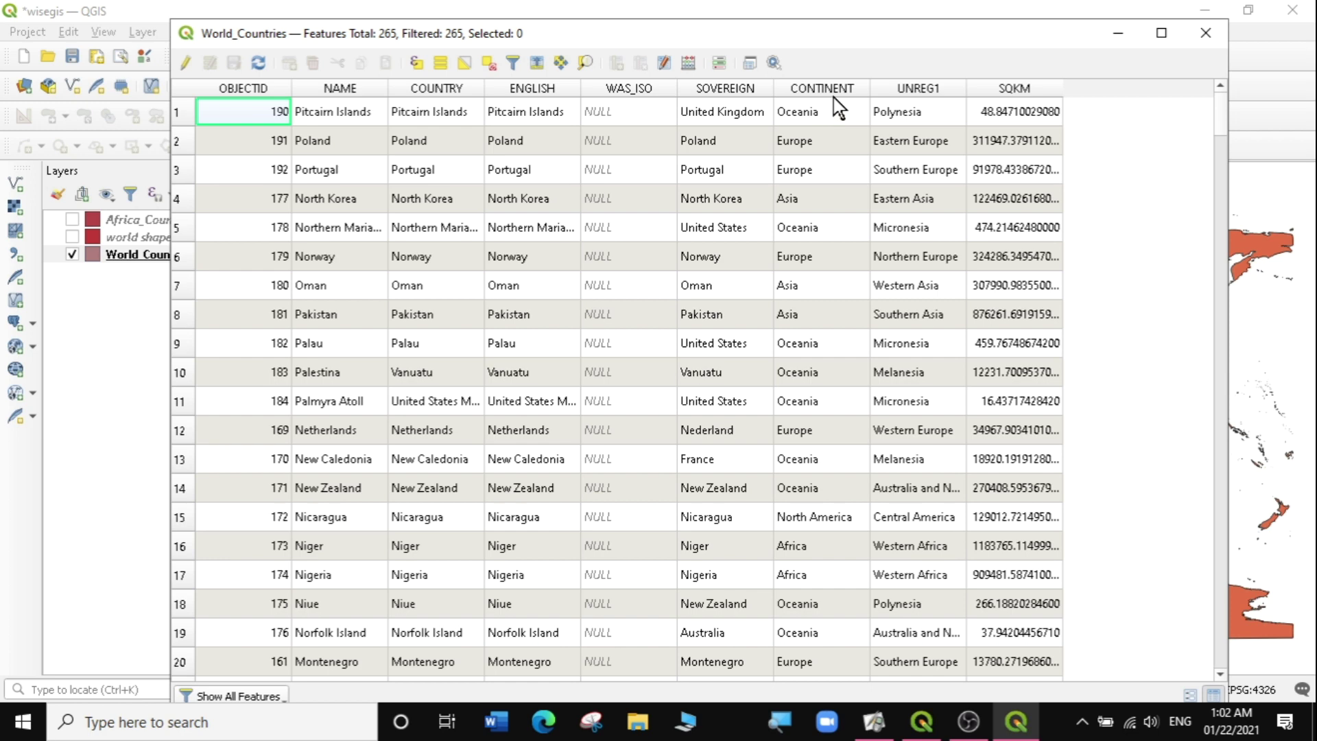
{"action": "left_click", "coordinate": [821, 89]}
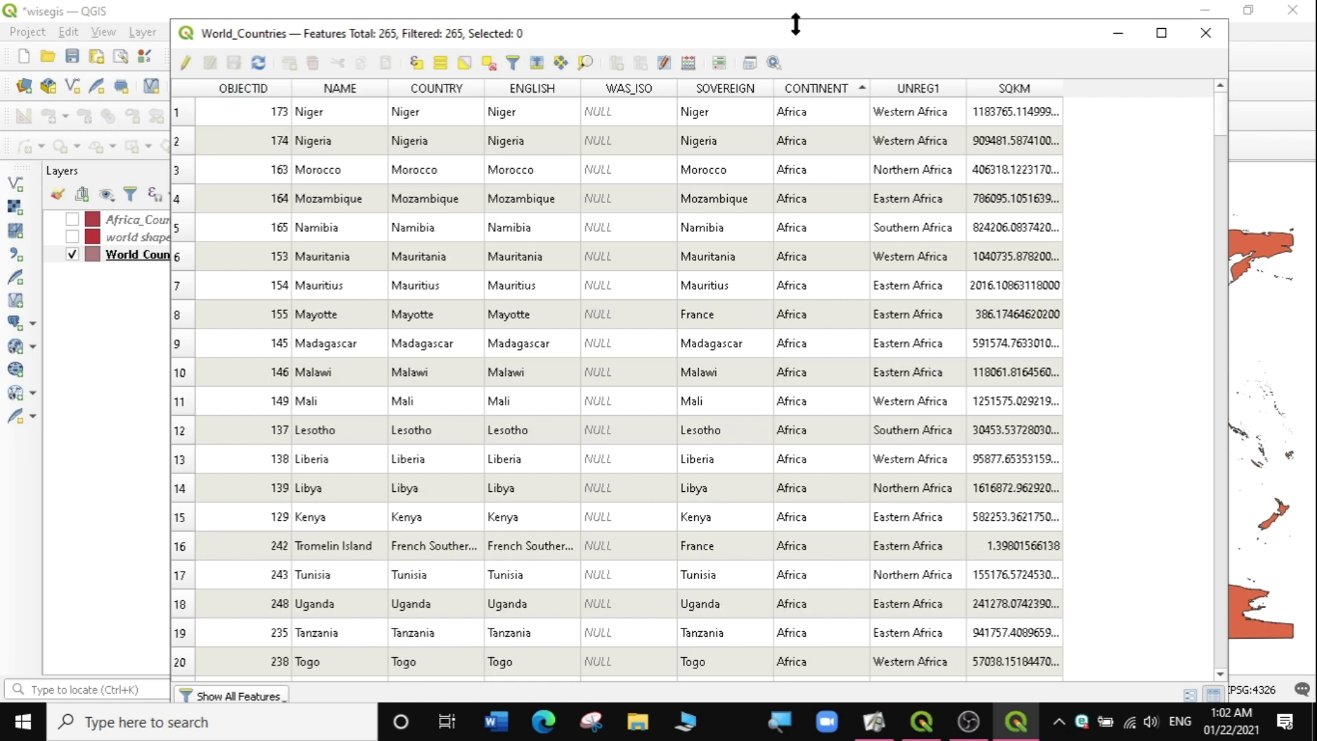
{"action": "left_click", "coordinate": [1205, 33]}
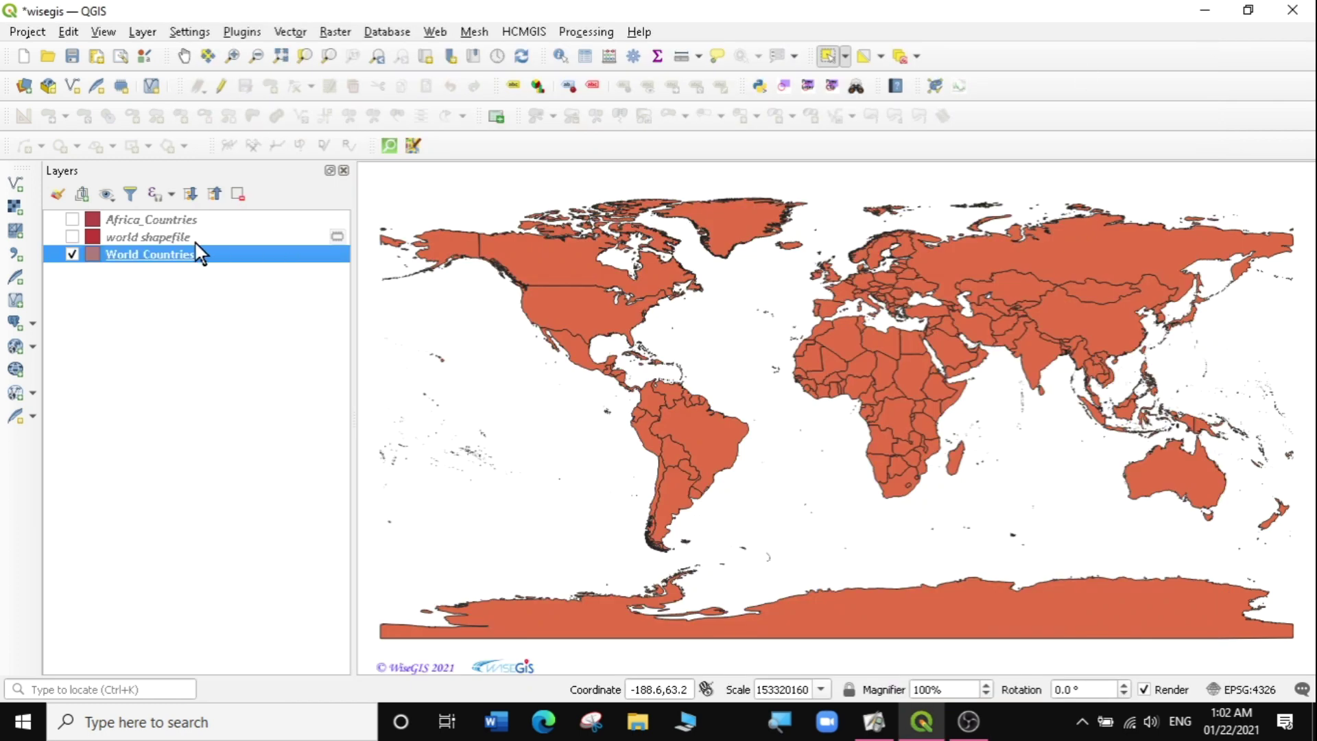
Step: Dissolve the World_Countries layer by the CONTINENT field into a temporary layer
{"action": "left_click", "coordinate": [290, 31]}
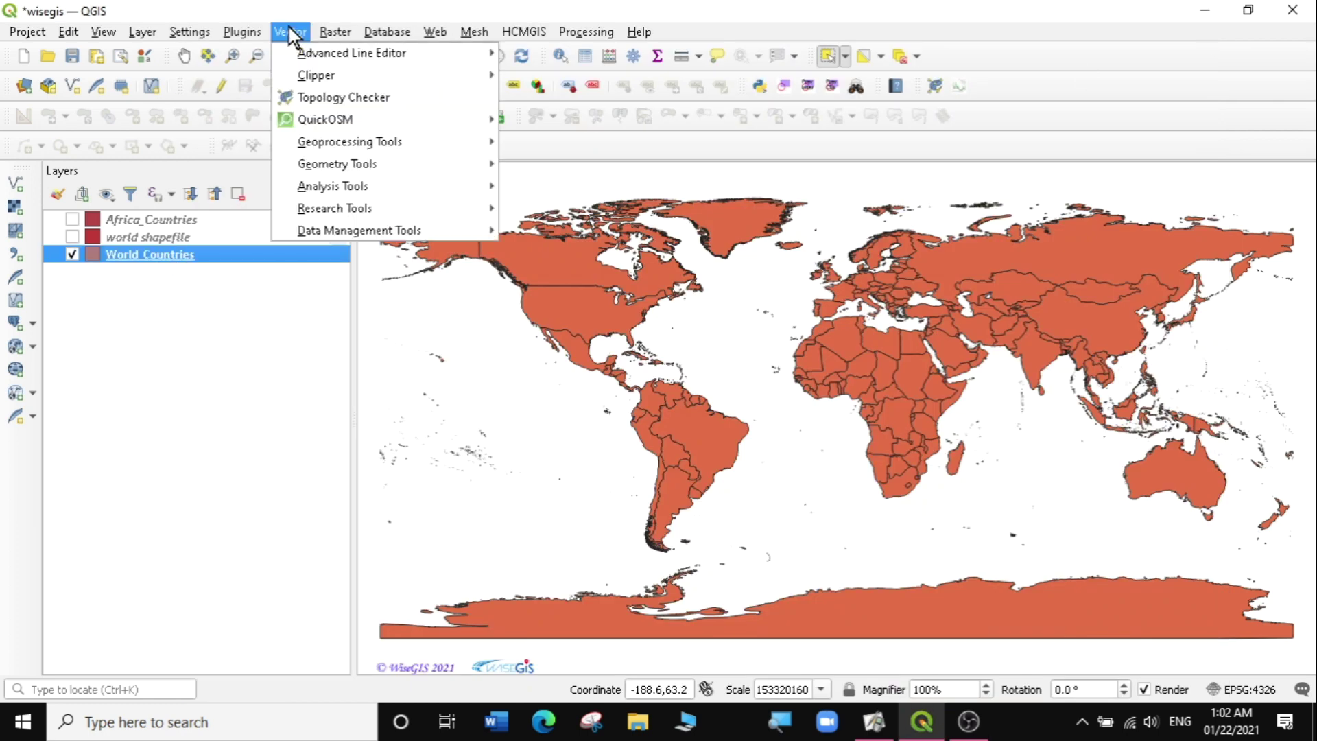
{"action": "mouse_move", "coordinate": [317, 149]}
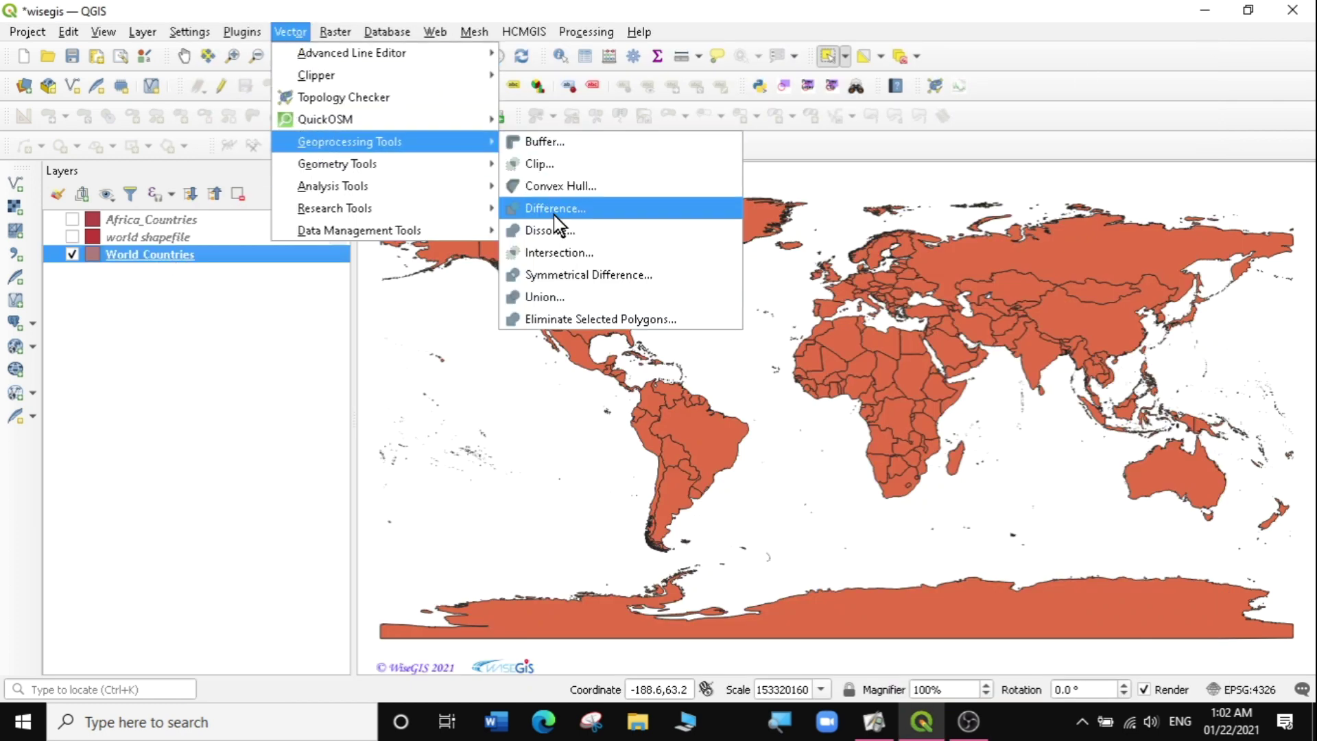
{"action": "left_click", "coordinate": [560, 229]}
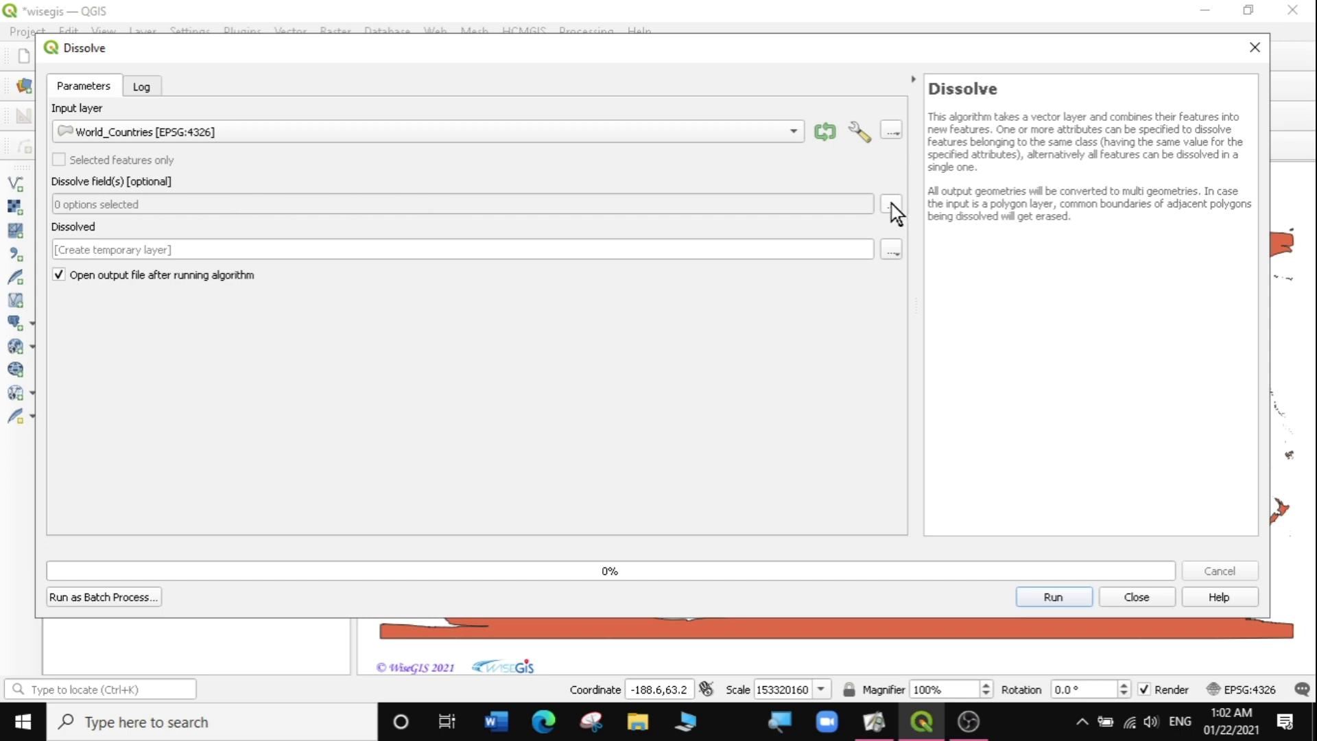
{"action": "left_click", "coordinate": [891, 204]}
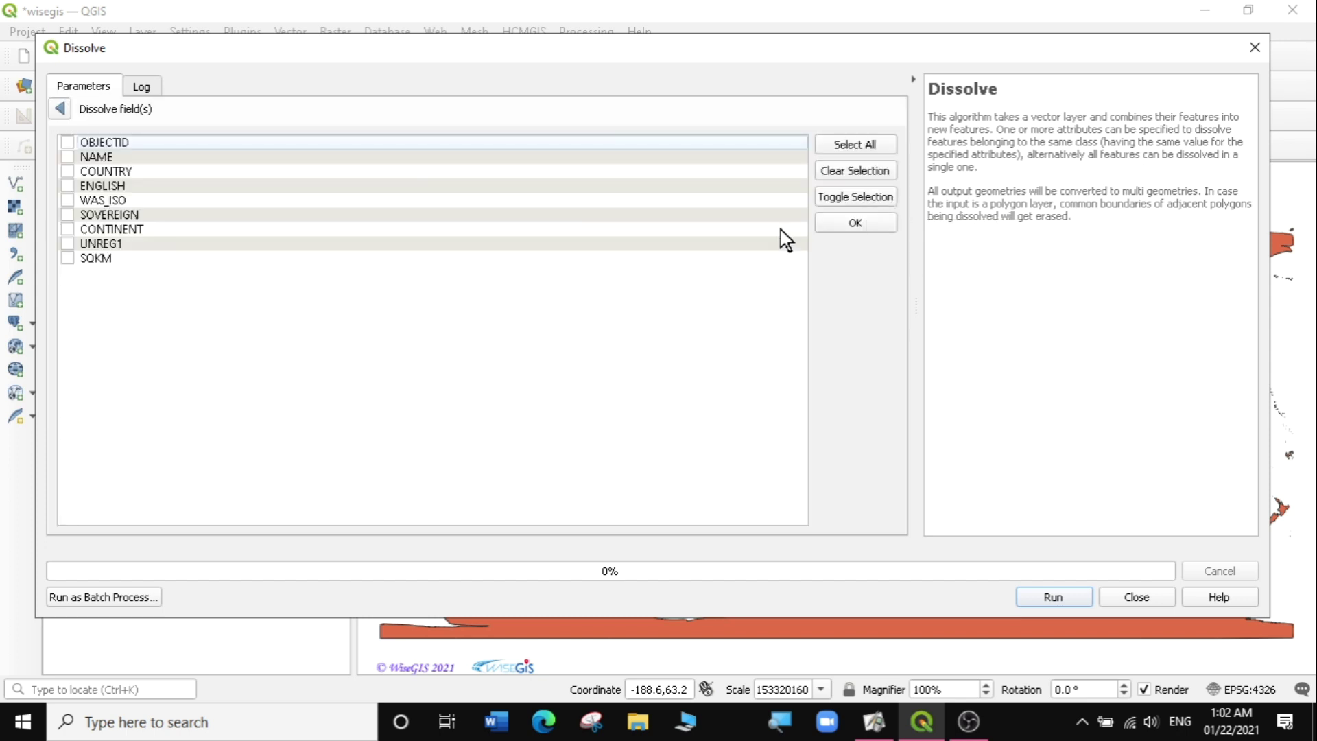
{"action": "left_click", "coordinate": [67, 230]}
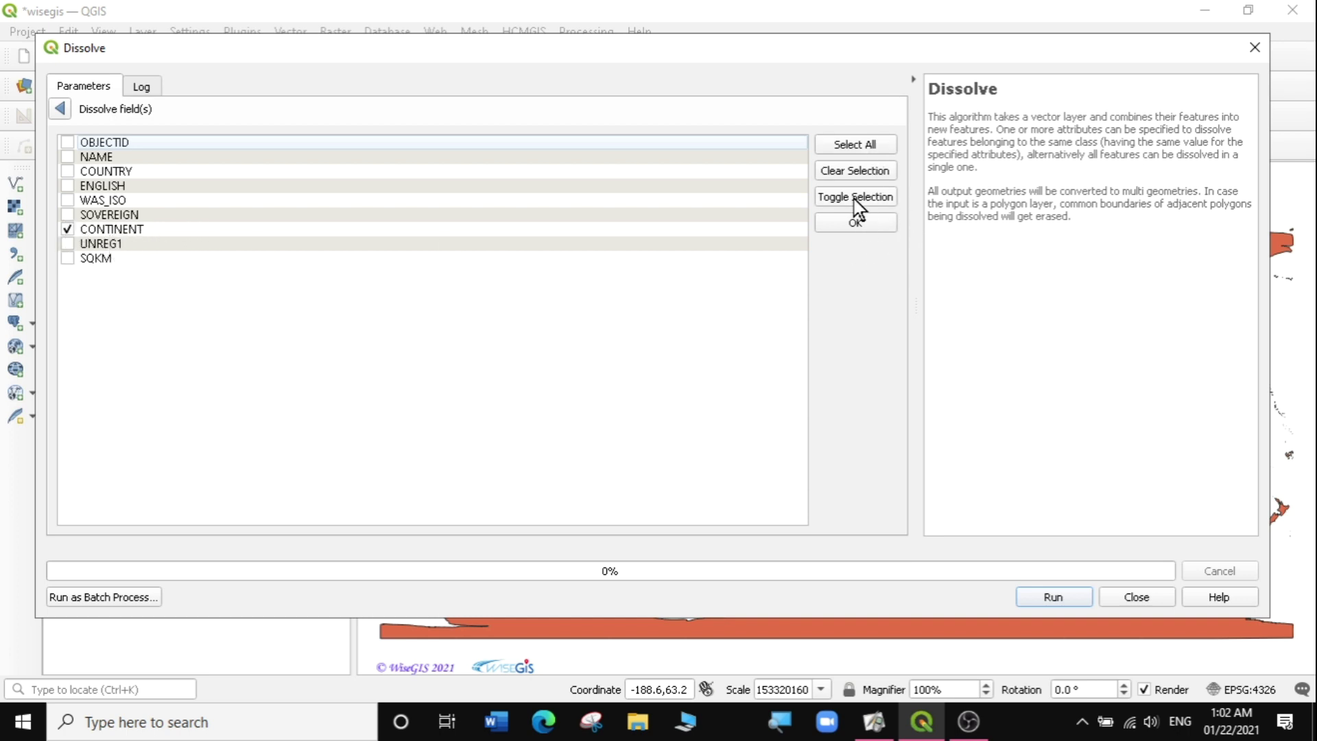
{"action": "left_click", "coordinate": [856, 222]}
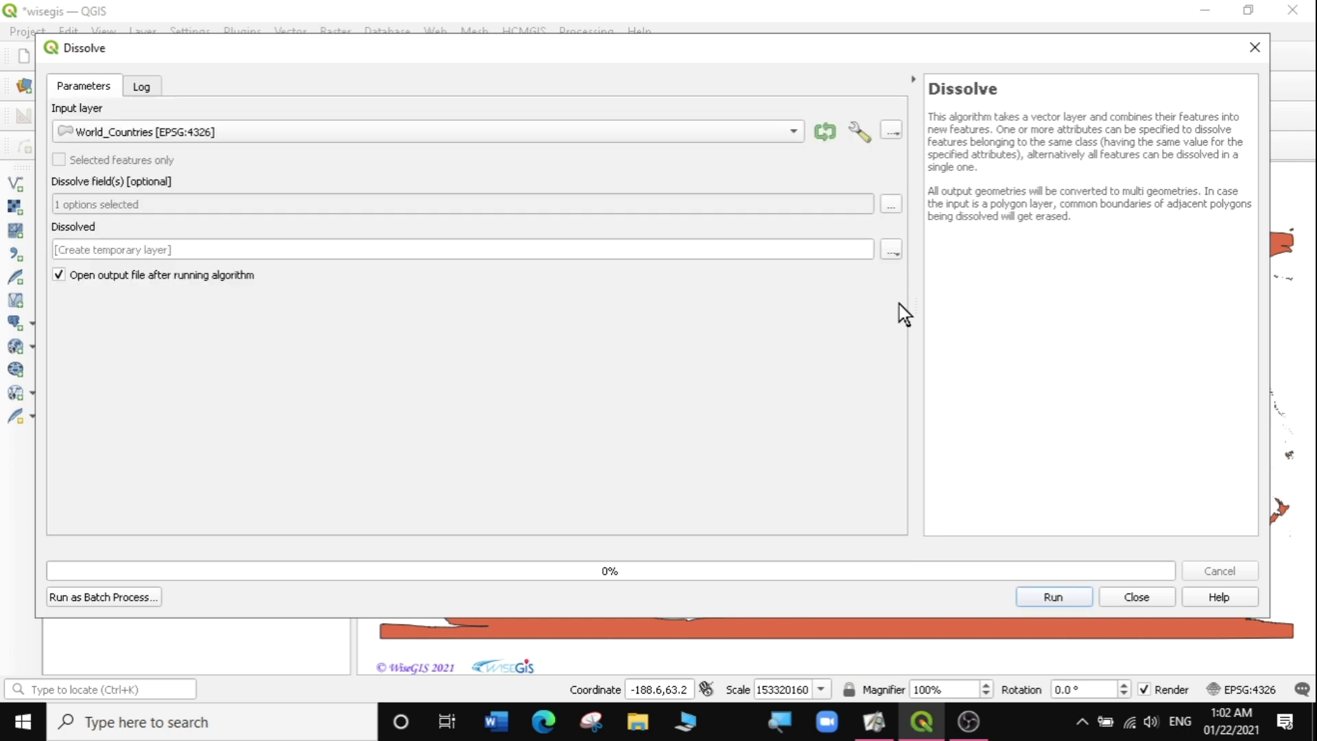
{"action": "left_click", "coordinate": [1055, 596]}
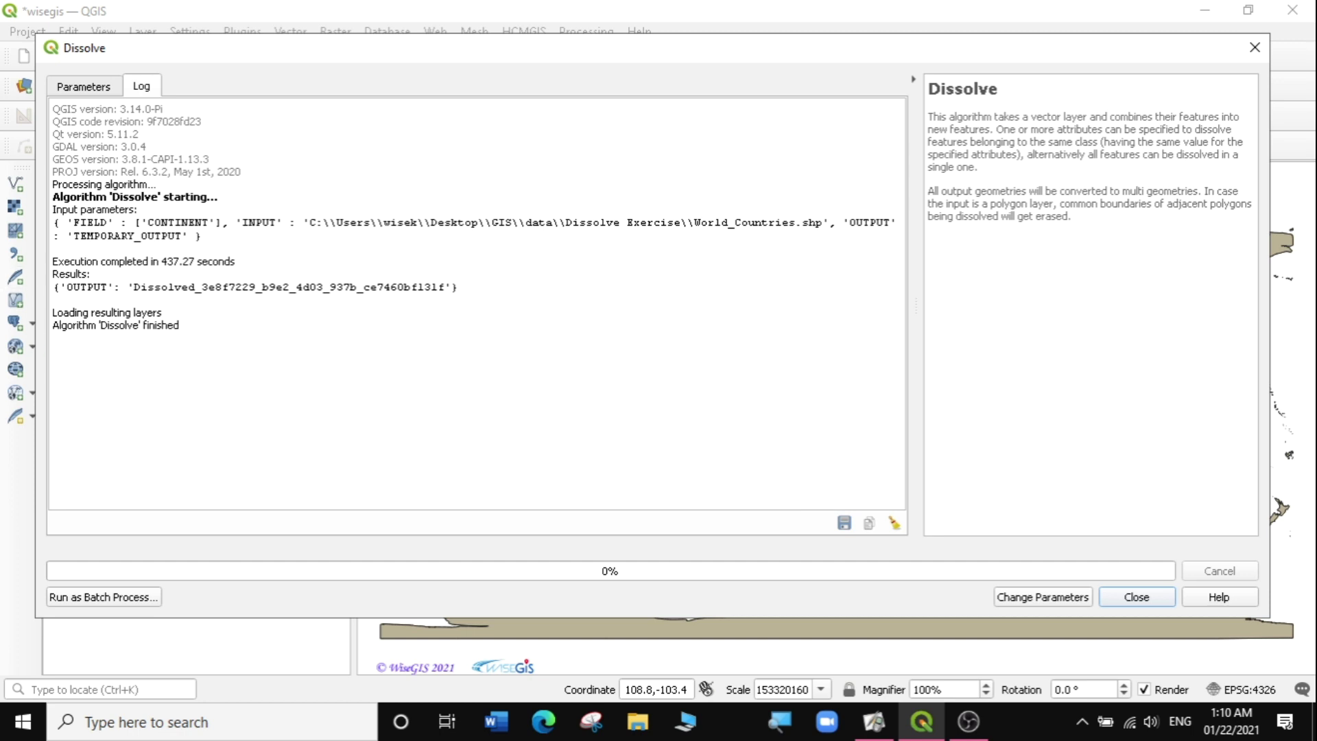
{"action": "left_click_drag", "start_coordinate": [180, 325], "coordinate": [67, 325]}
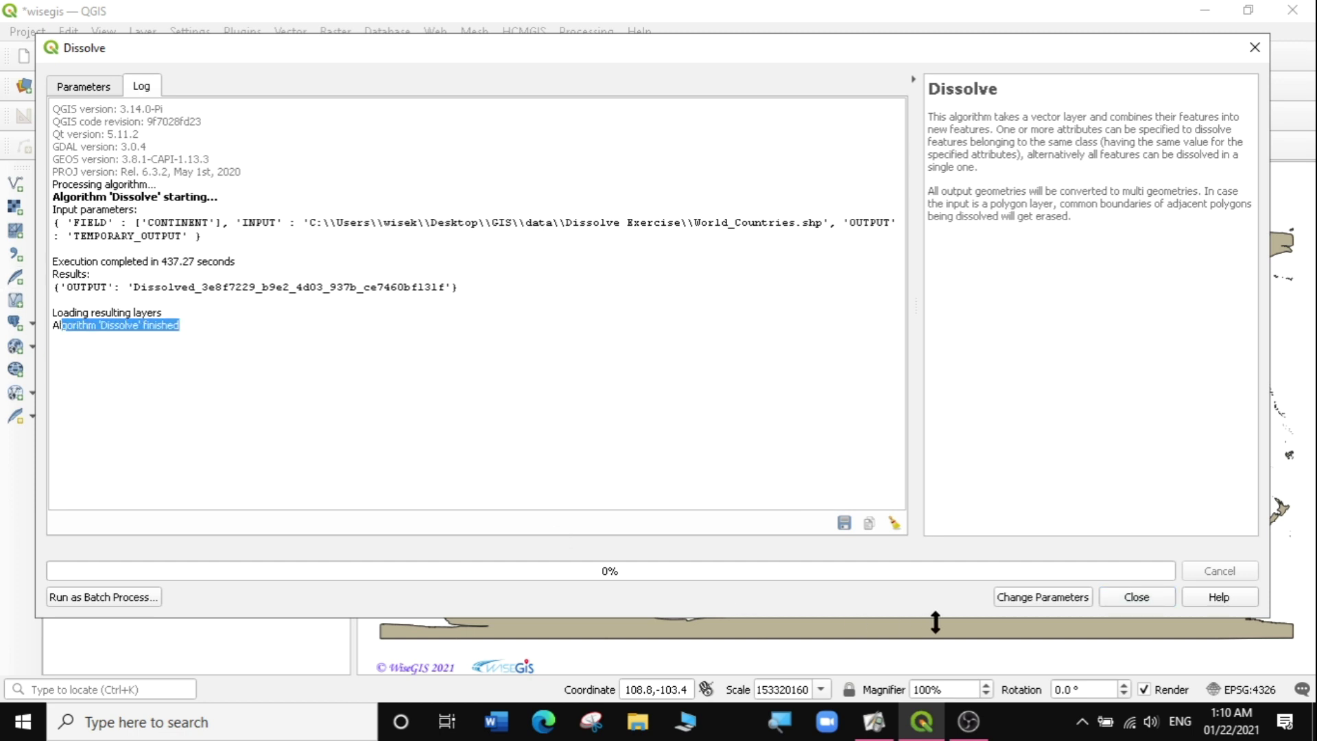
{"action": "left_click", "coordinate": [1139, 598]}
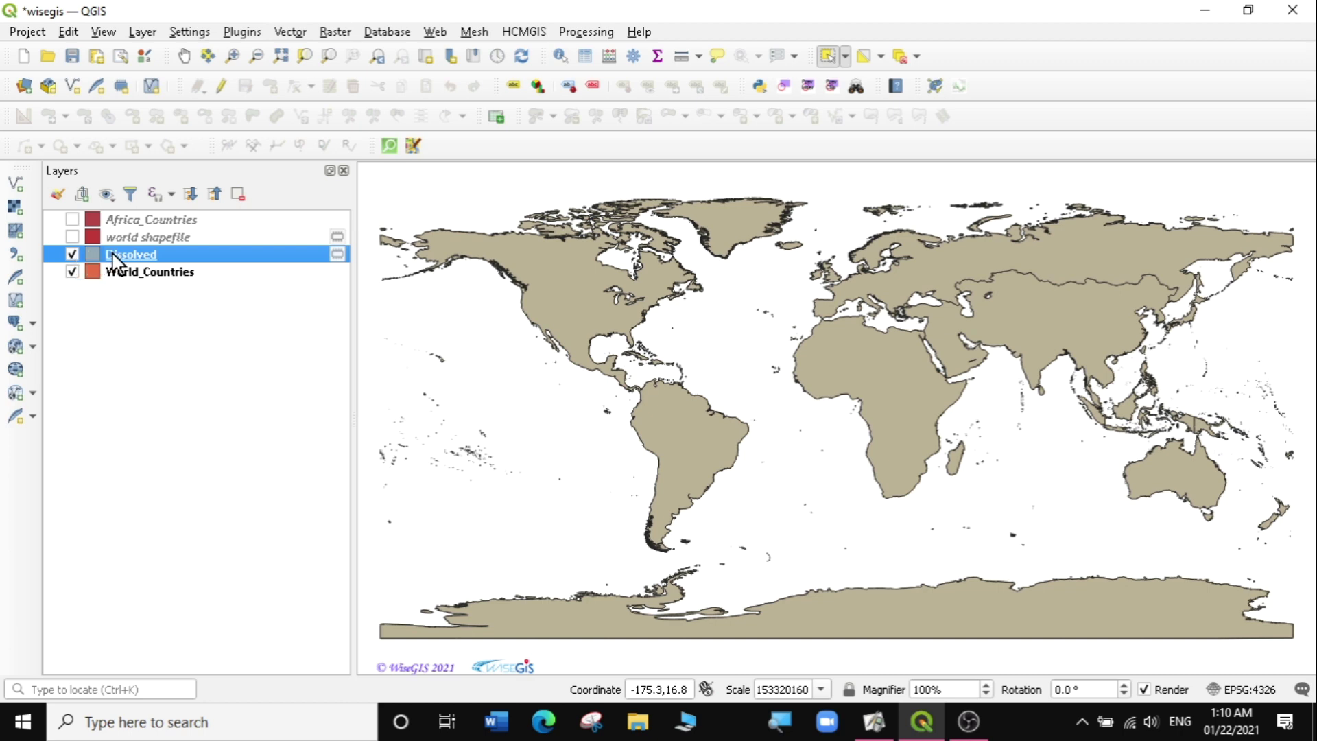
Step: Check the continent records in the attribute table of the new Dissolved layer
{"action": "right_click", "coordinate": [114, 255]}
{"action": "left_click", "coordinate": [179, 516]}
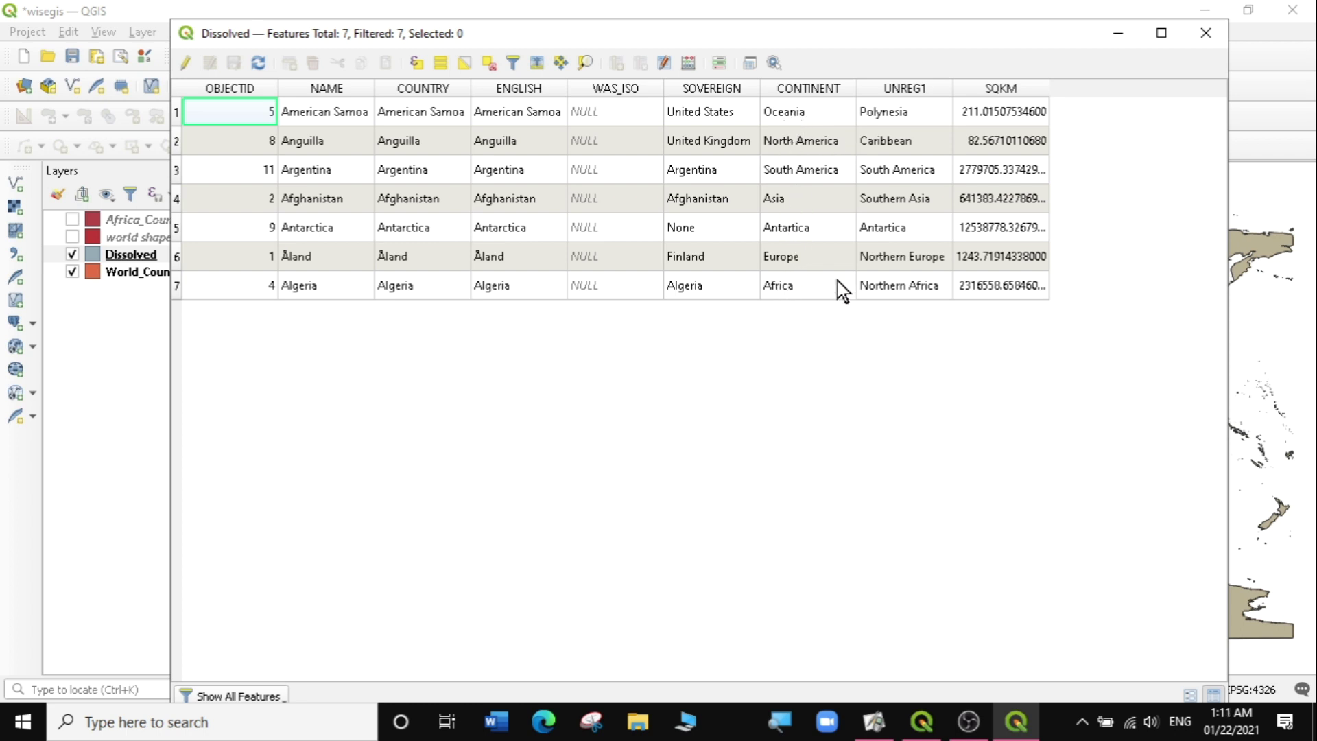
{"action": "left_click", "coordinate": [1207, 34]}
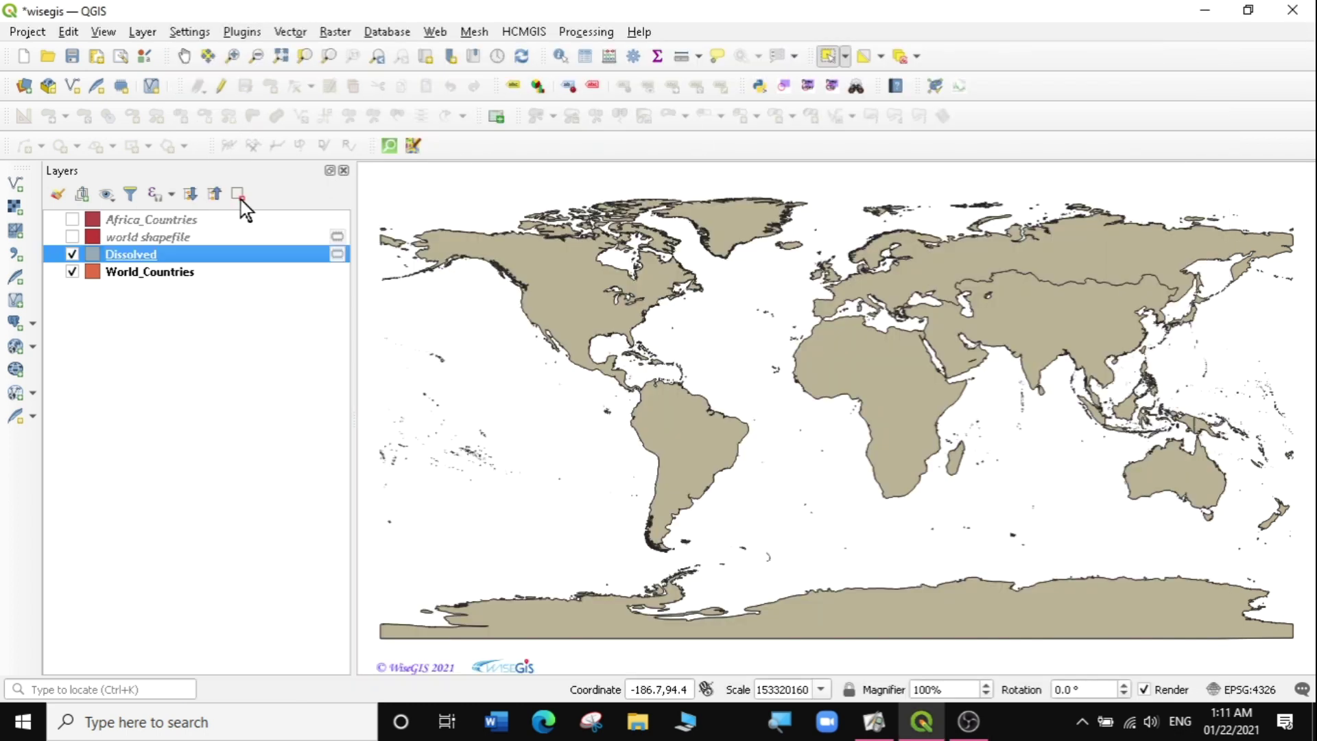
Step: Classify the Dissolved layer's symbology as Categorized on the CONTINENT field with random colors
{"action": "right_click", "coordinate": [138, 251]}
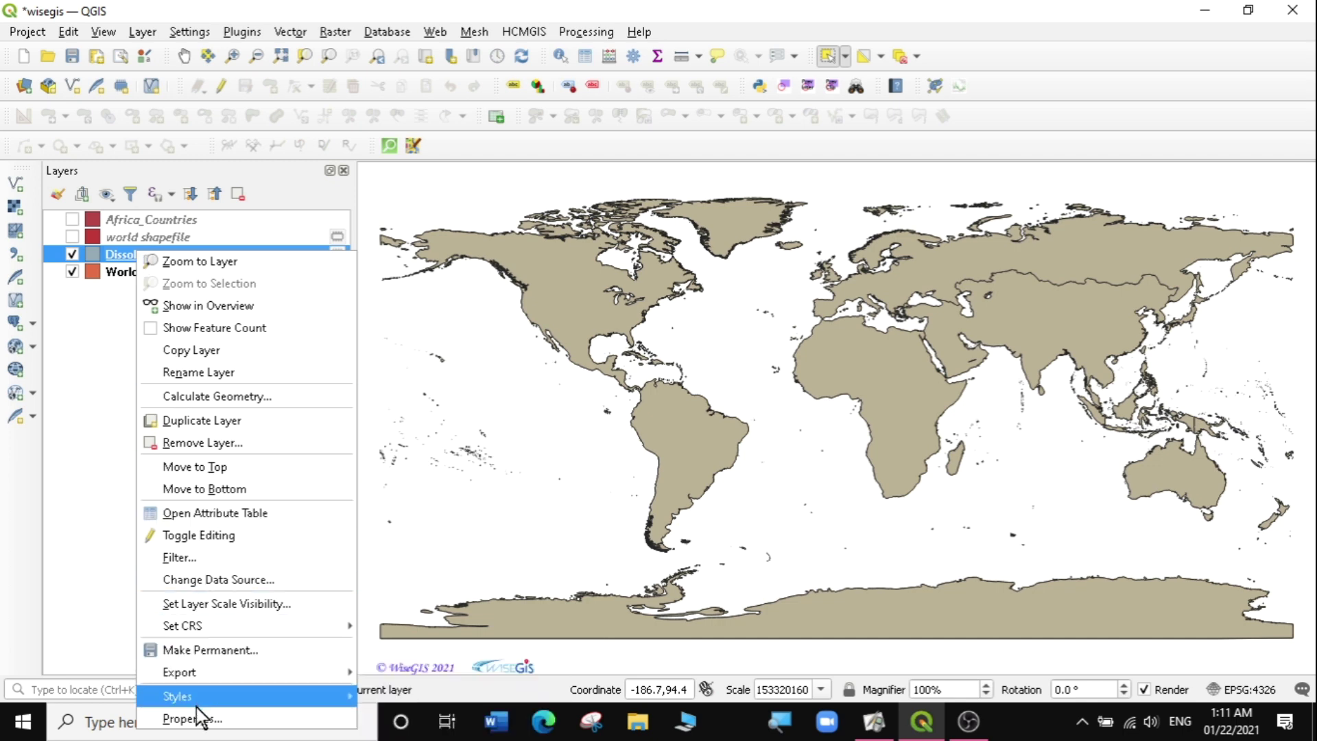
{"action": "left_click", "coordinate": [199, 718]}
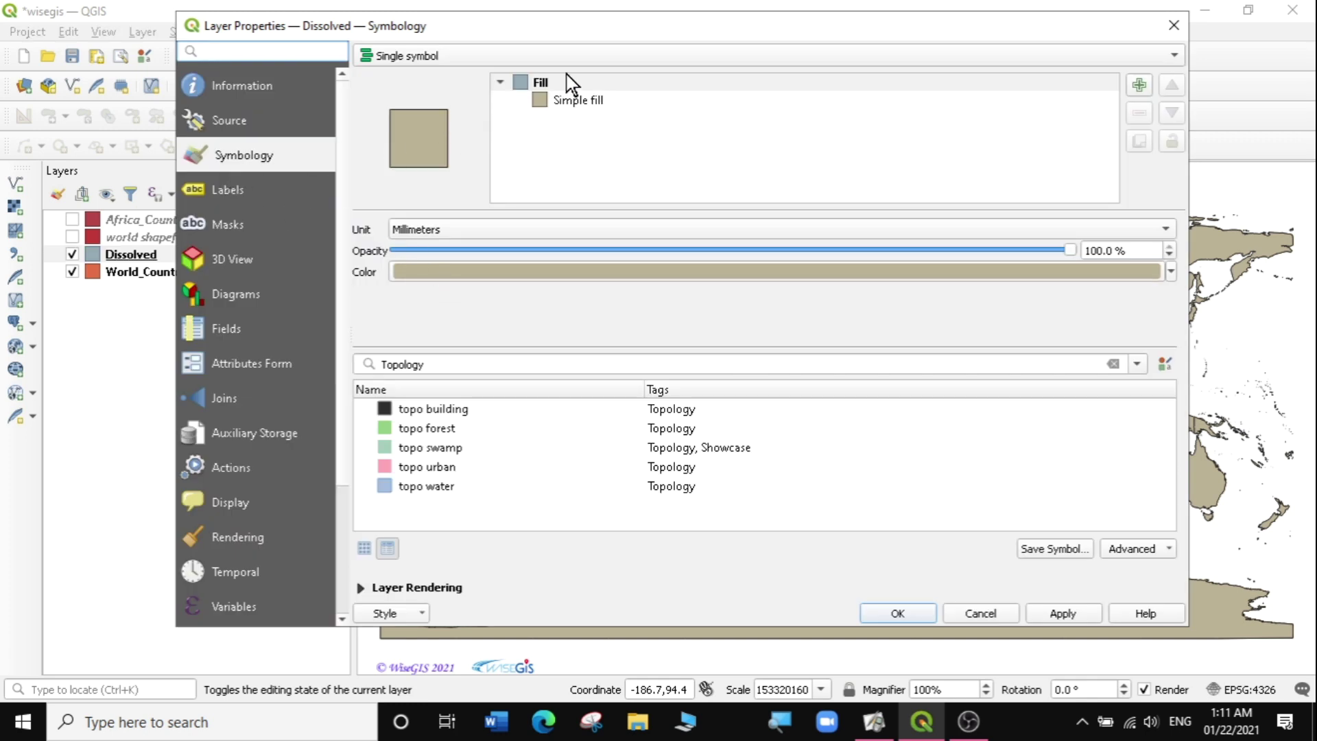
{"action": "left_click", "coordinate": [529, 55]}
{"action": "left_click", "coordinate": [450, 75]}
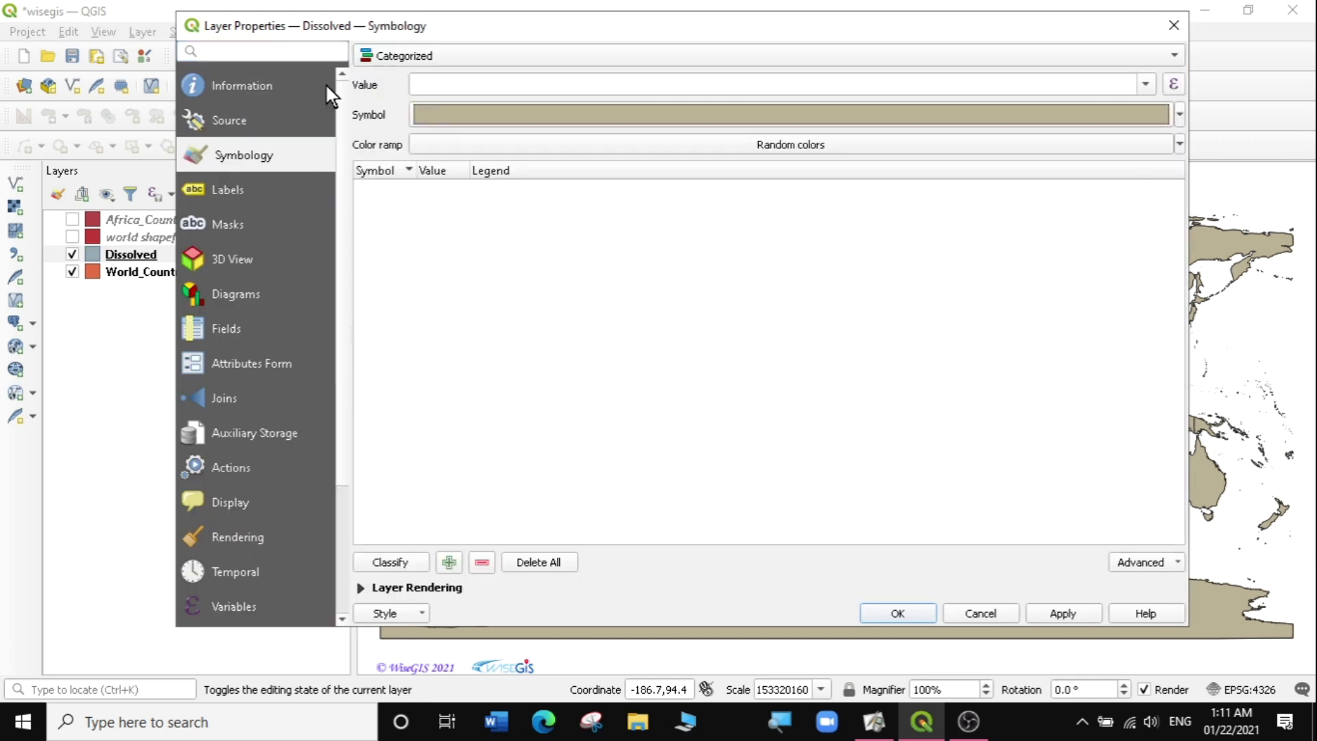
{"action": "left_click", "coordinate": [1145, 84]}
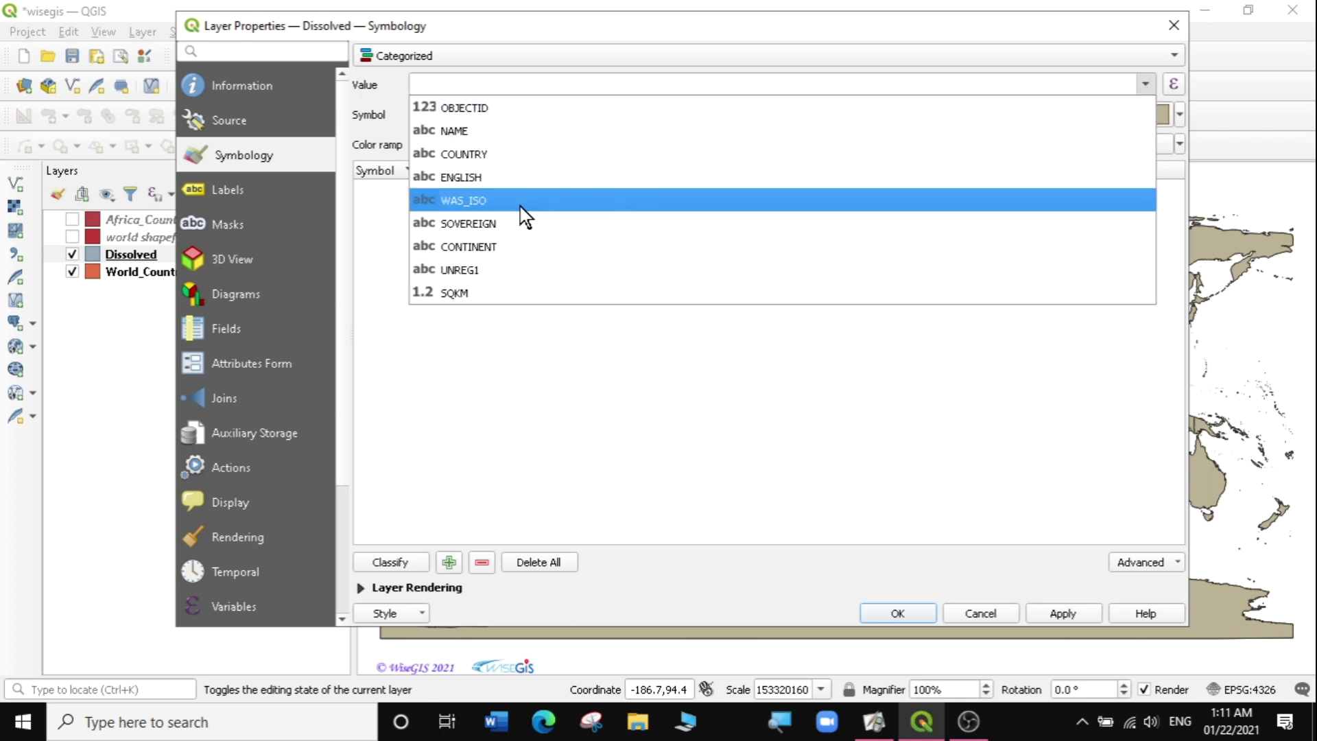
{"action": "left_click", "coordinate": [495, 245]}
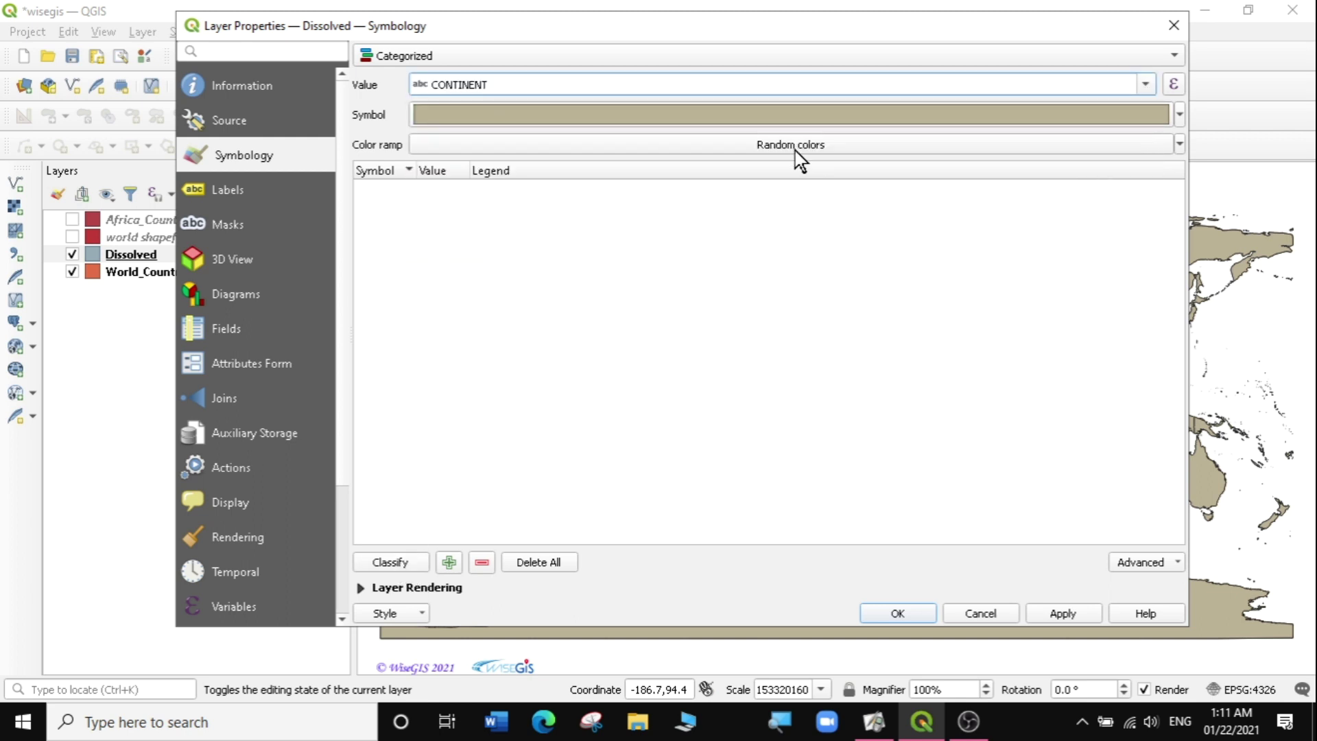
{"action": "left_click", "coordinate": [409, 563]}
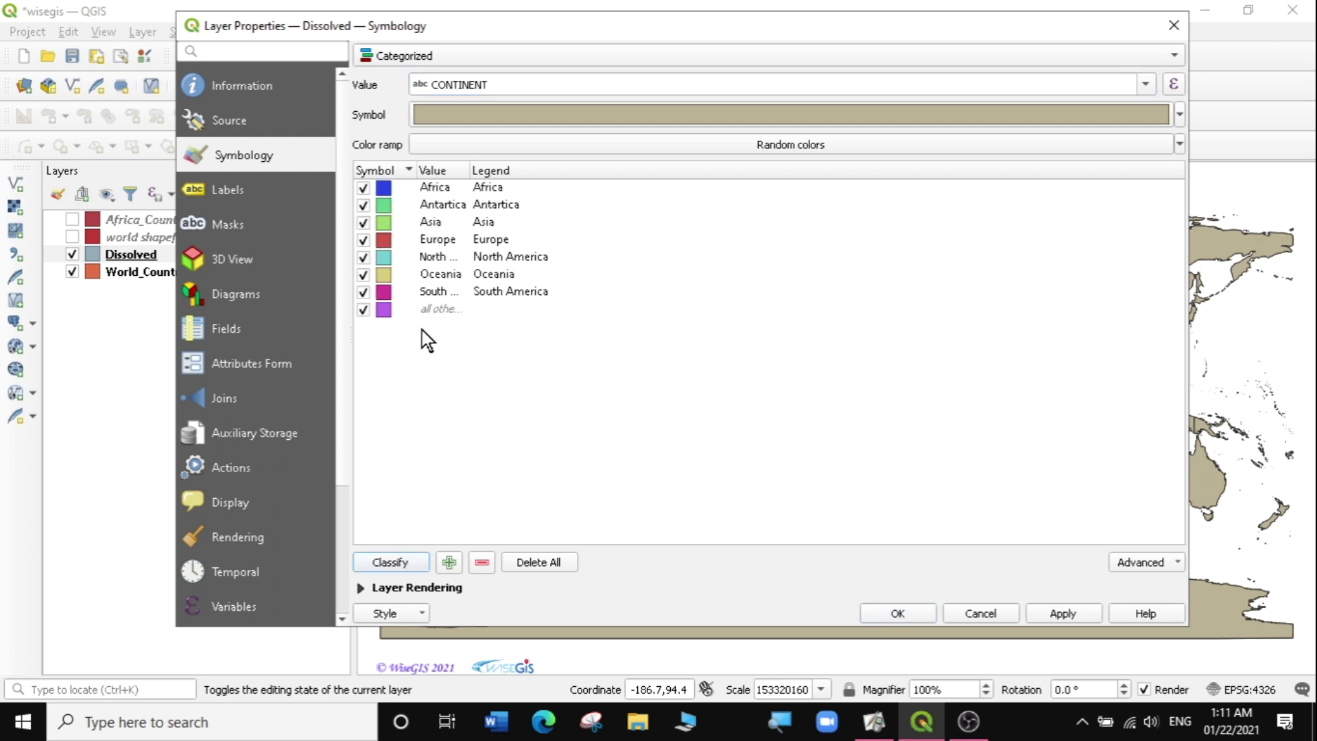
Step: Disable the "all other values" category, apply the categorized symbology to the Dissolved layer, and hide World_Countries
{"action": "left_click", "coordinate": [363, 309]}
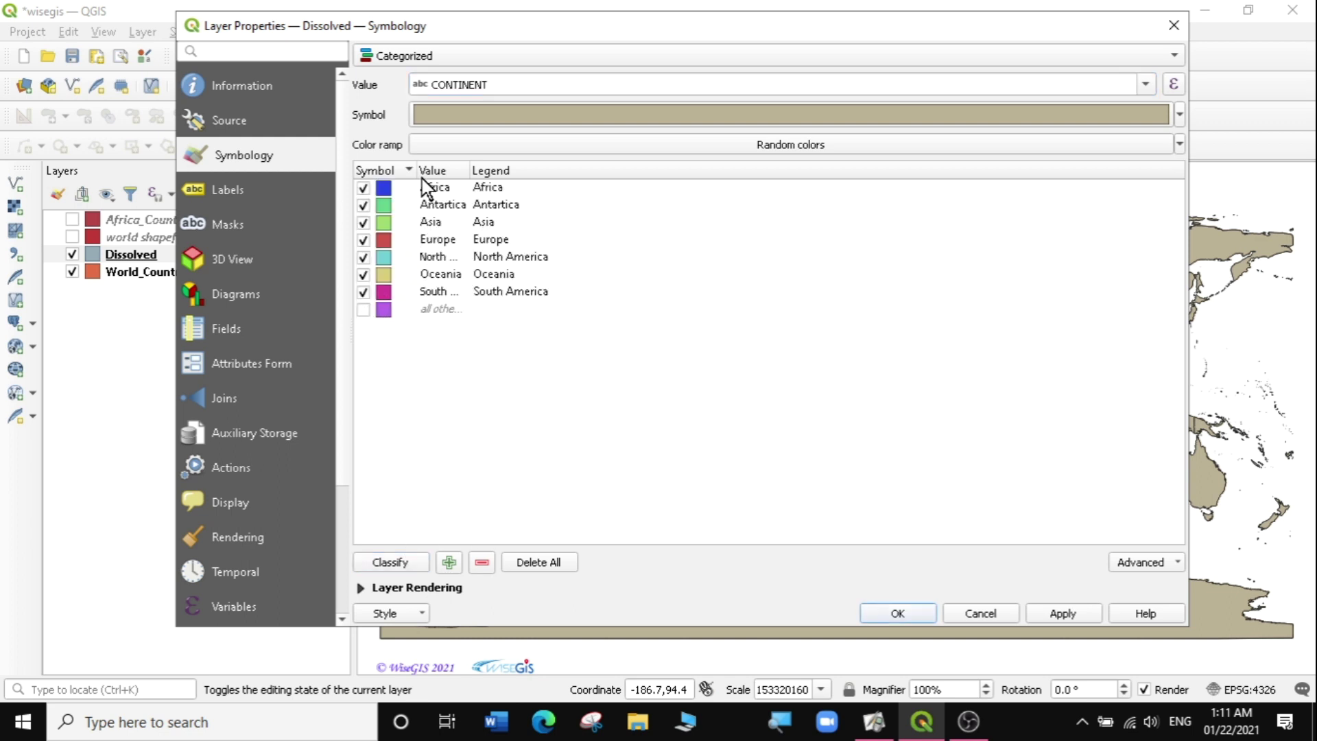
{"action": "left_click_drag", "start_coordinate": [414, 169], "coordinate": [640, 170]}
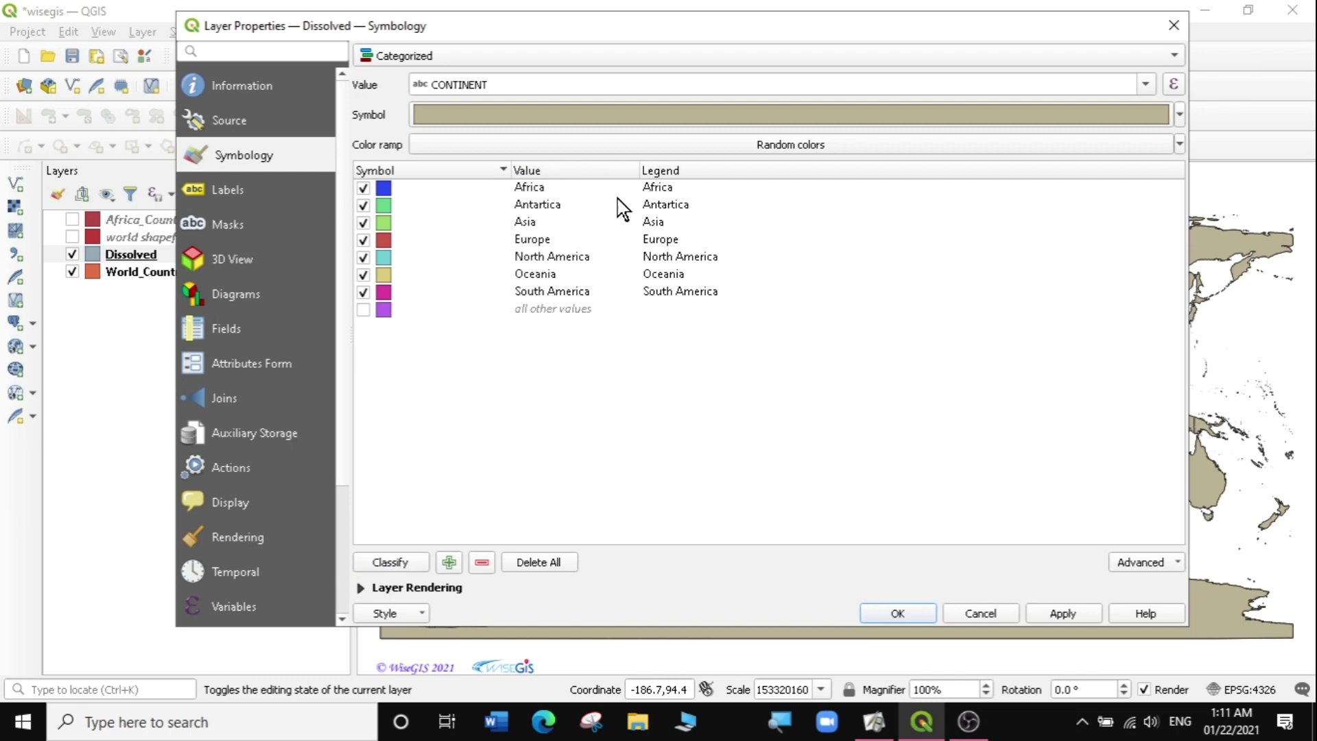
{"action": "left_click", "coordinate": [1062, 613]}
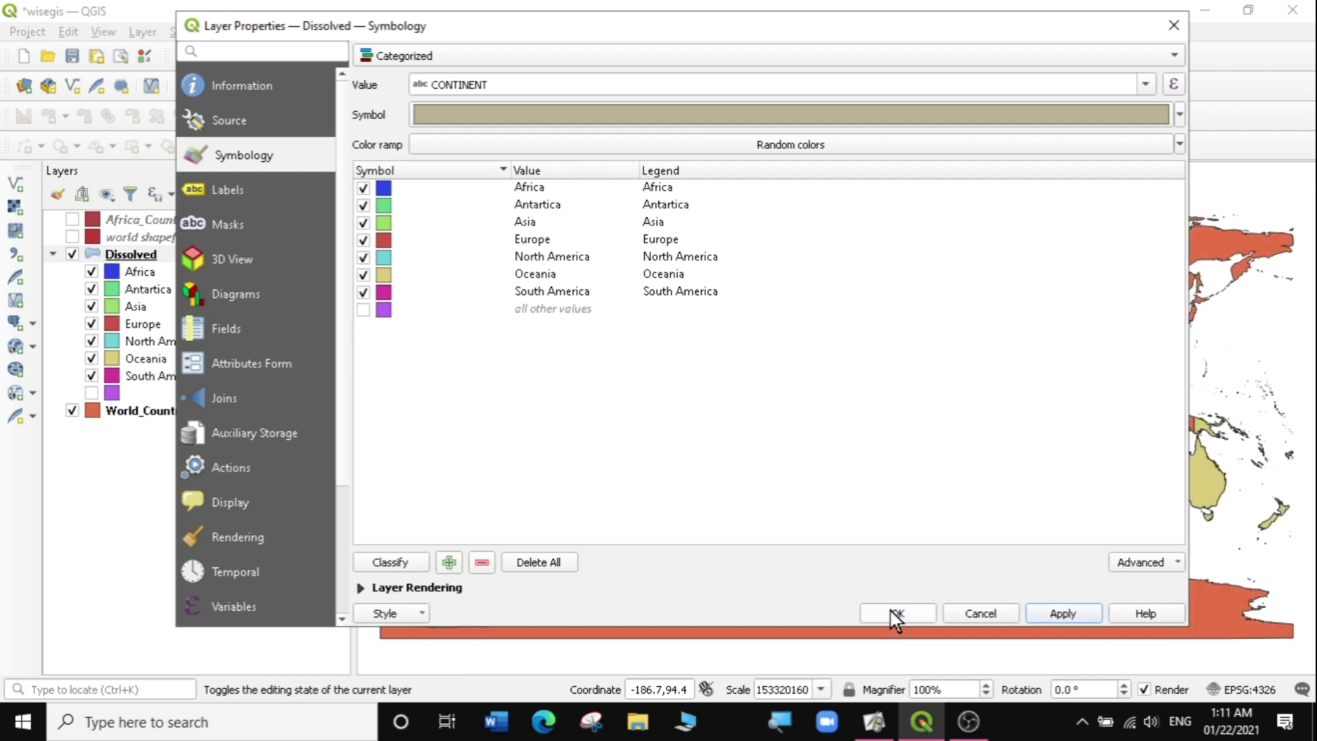
{"action": "left_click", "coordinate": [892, 612]}
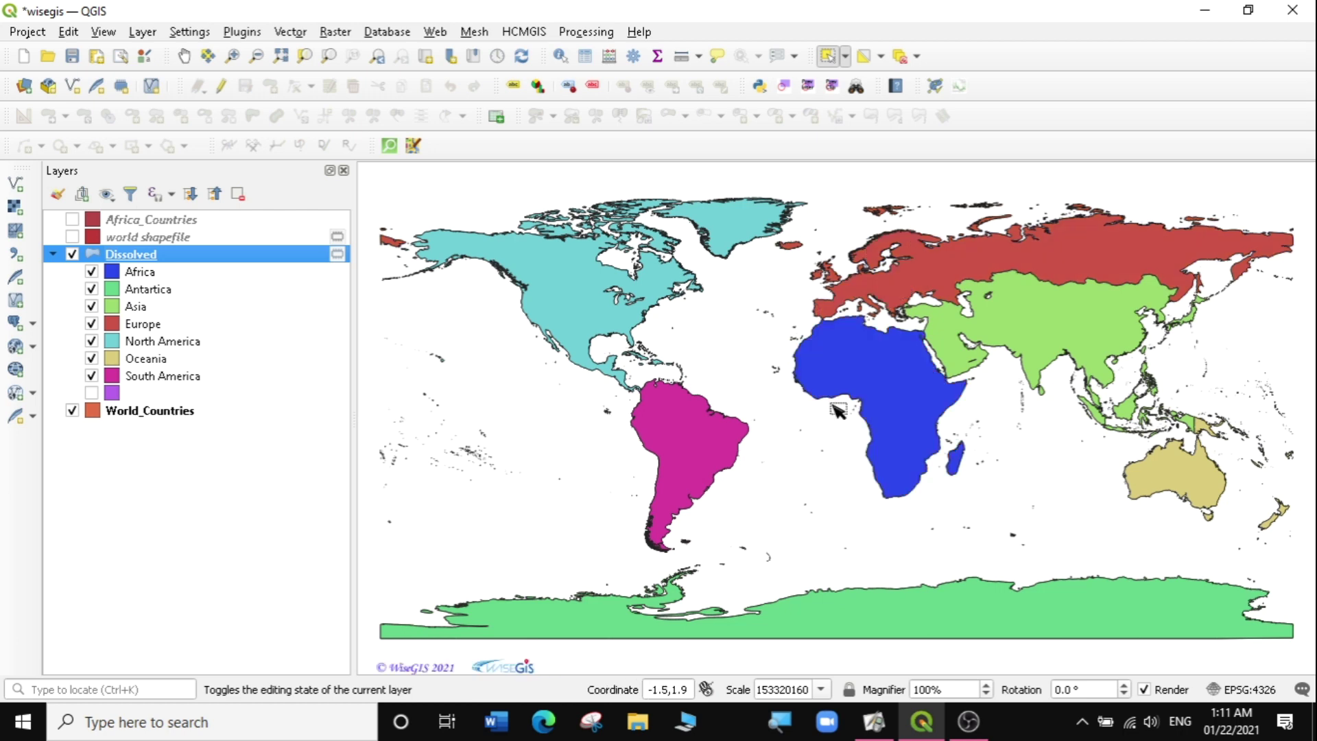
{"action": "left_click", "coordinate": [71, 410]}
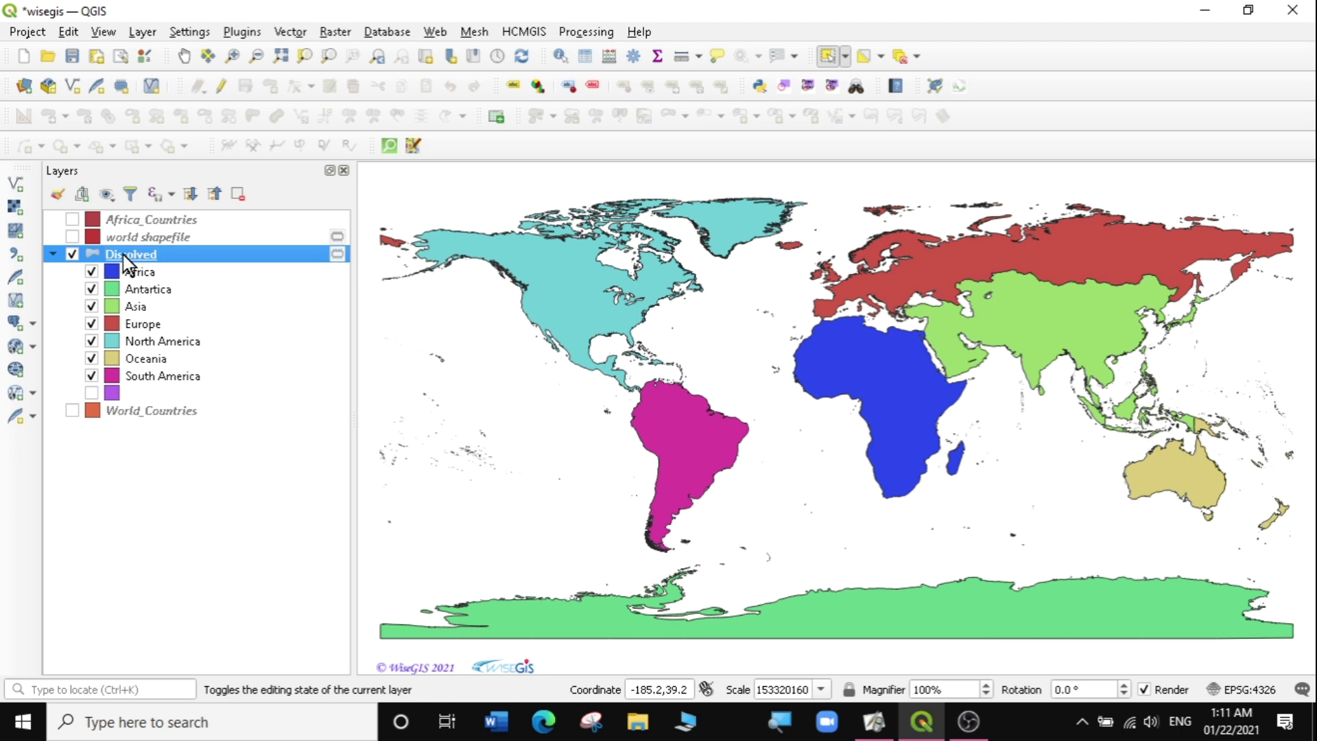
Step: Set up Single Labels on the Dissolved layer using the CONTINENT field
{"action": "right_click", "coordinate": [124, 255]}
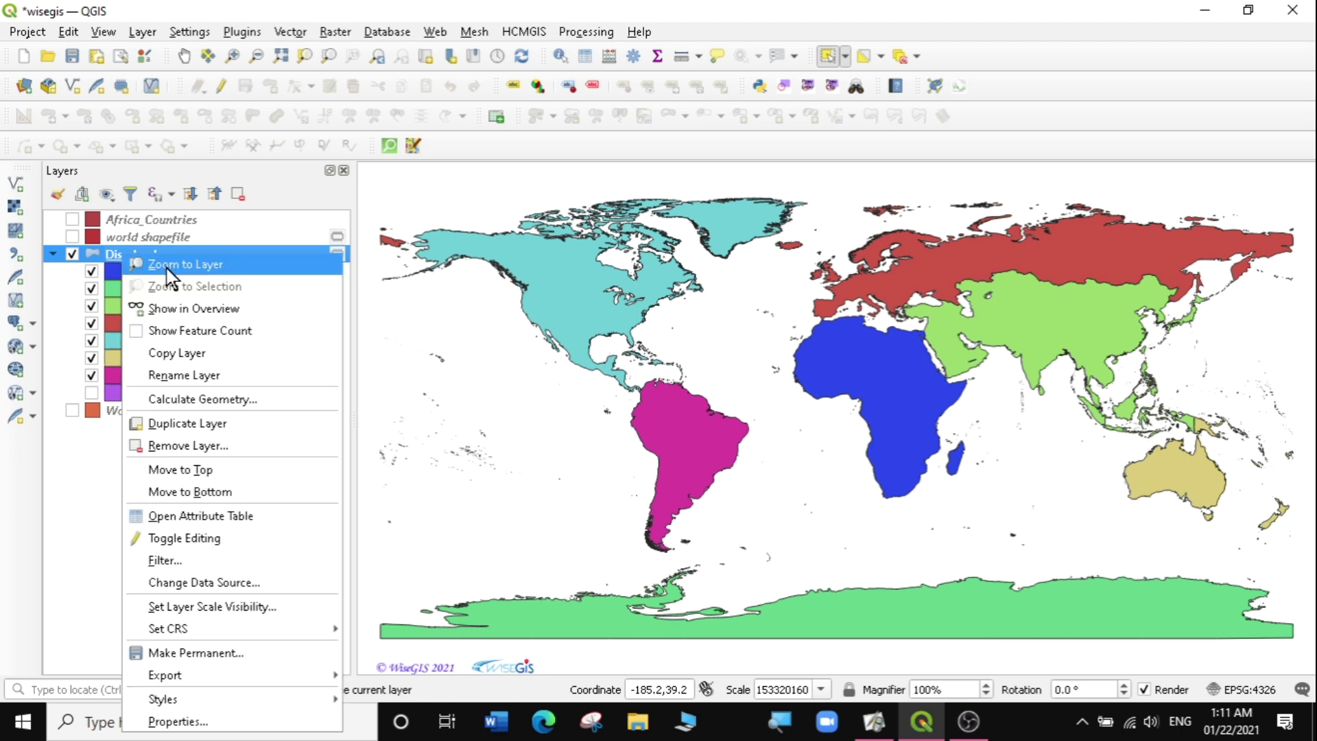
{"action": "mouse_move", "coordinate": [184, 701]}
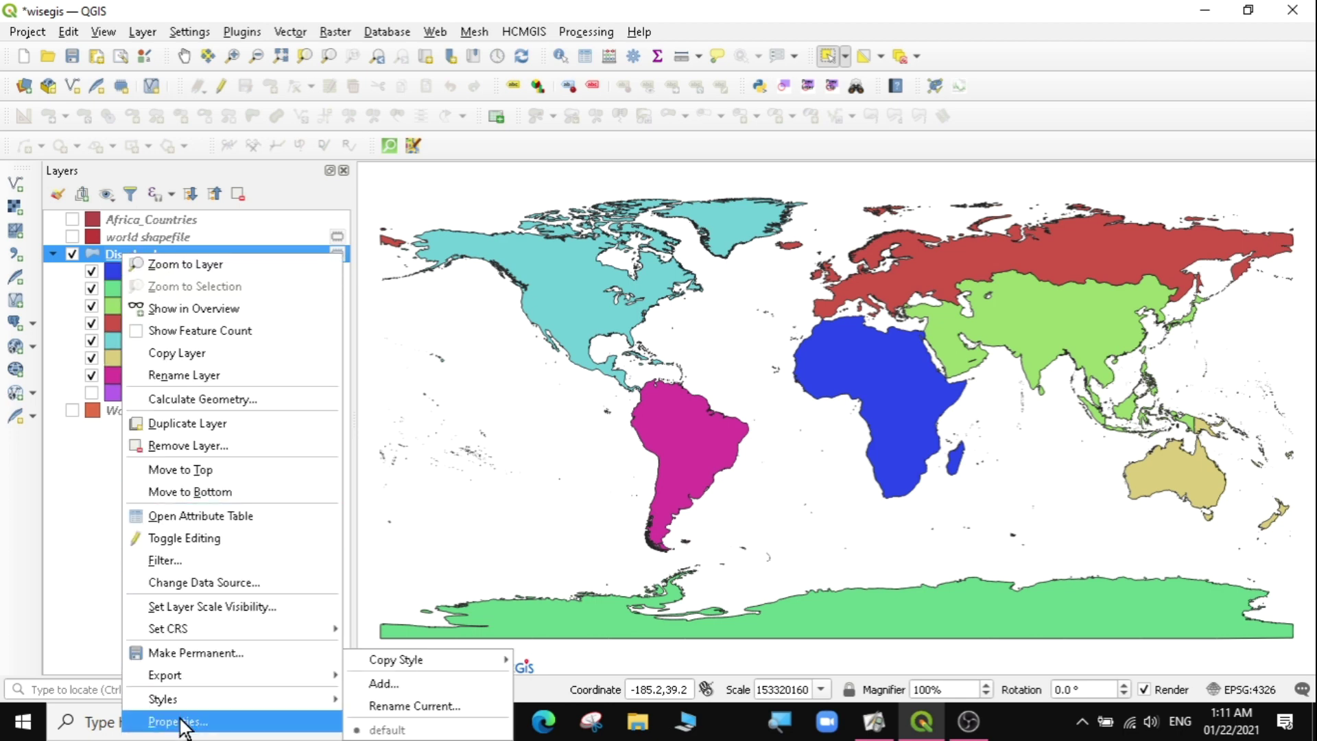
{"action": "left_click", "coordinate": [293, 644]}
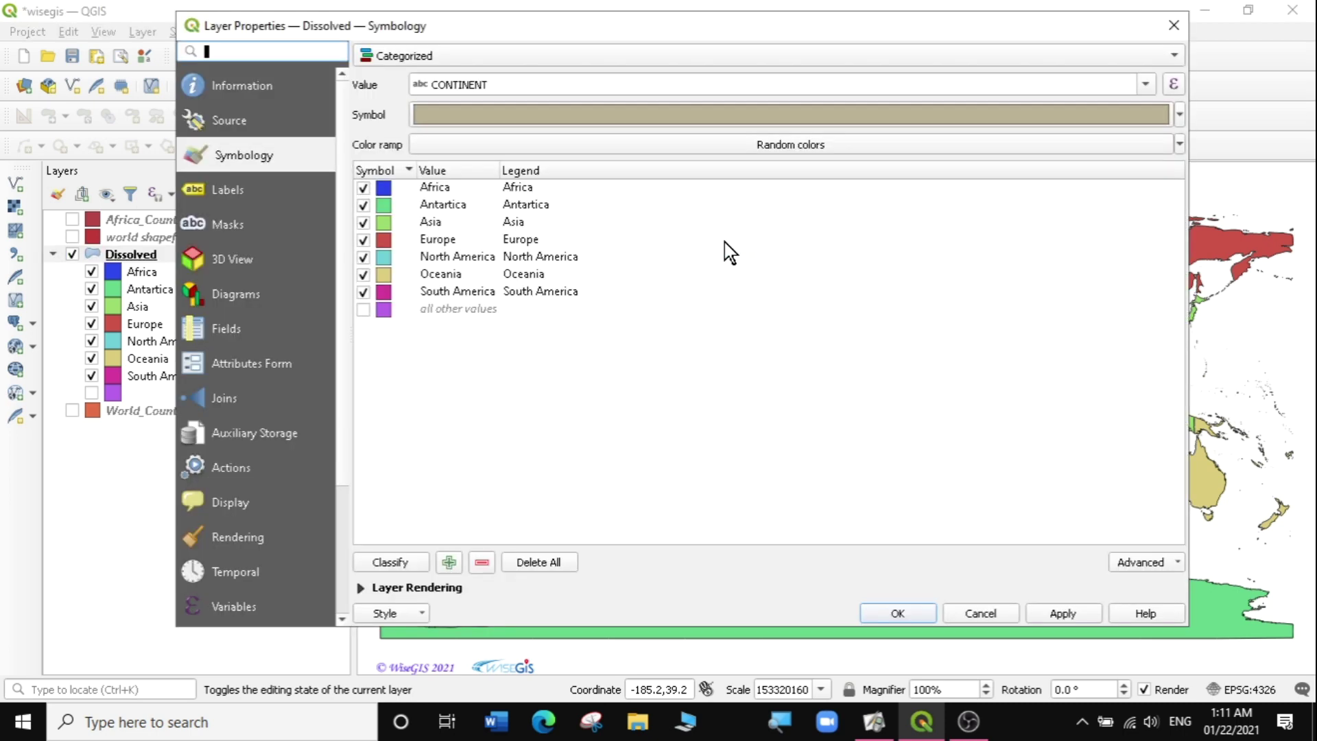
{"action": "left_click", "coordinate": [232, 190]}
{"action": "left_click", "coordinate": [485, 56]}
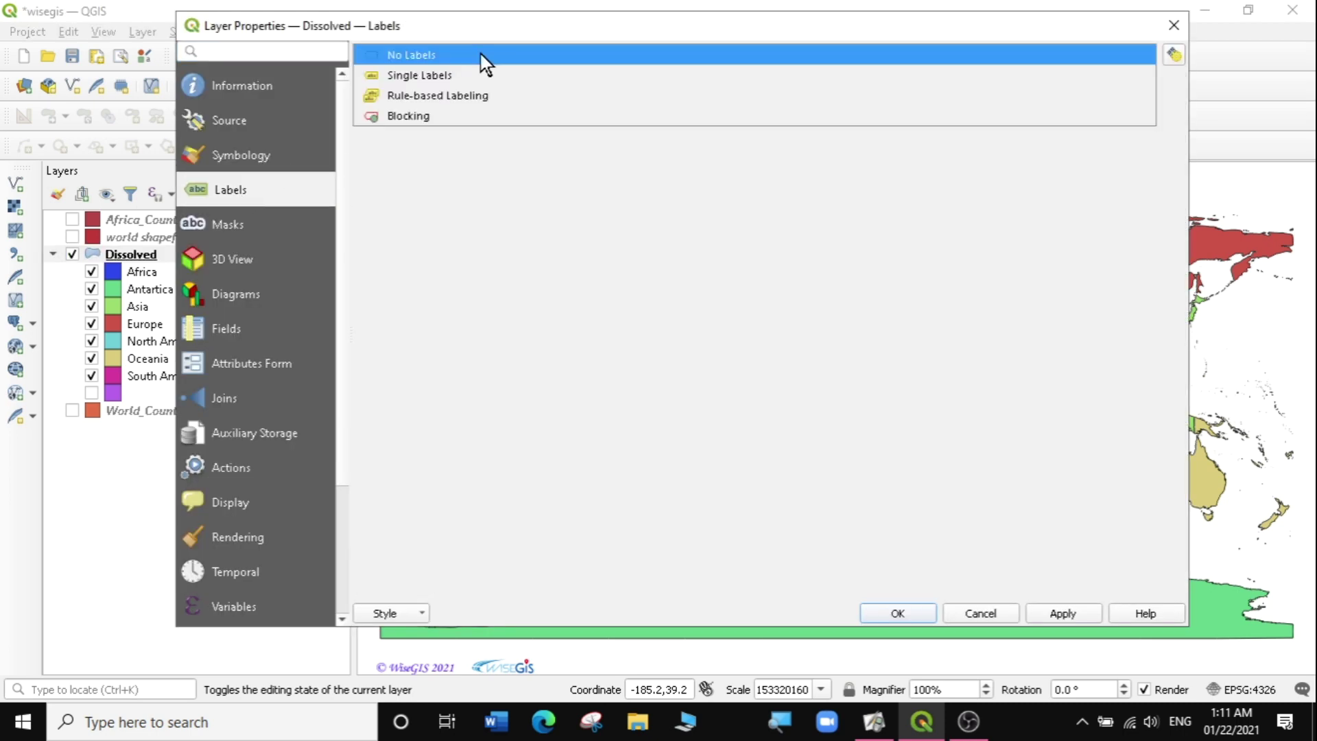
{"action": "left_click", "coordinate": [533, 108]}
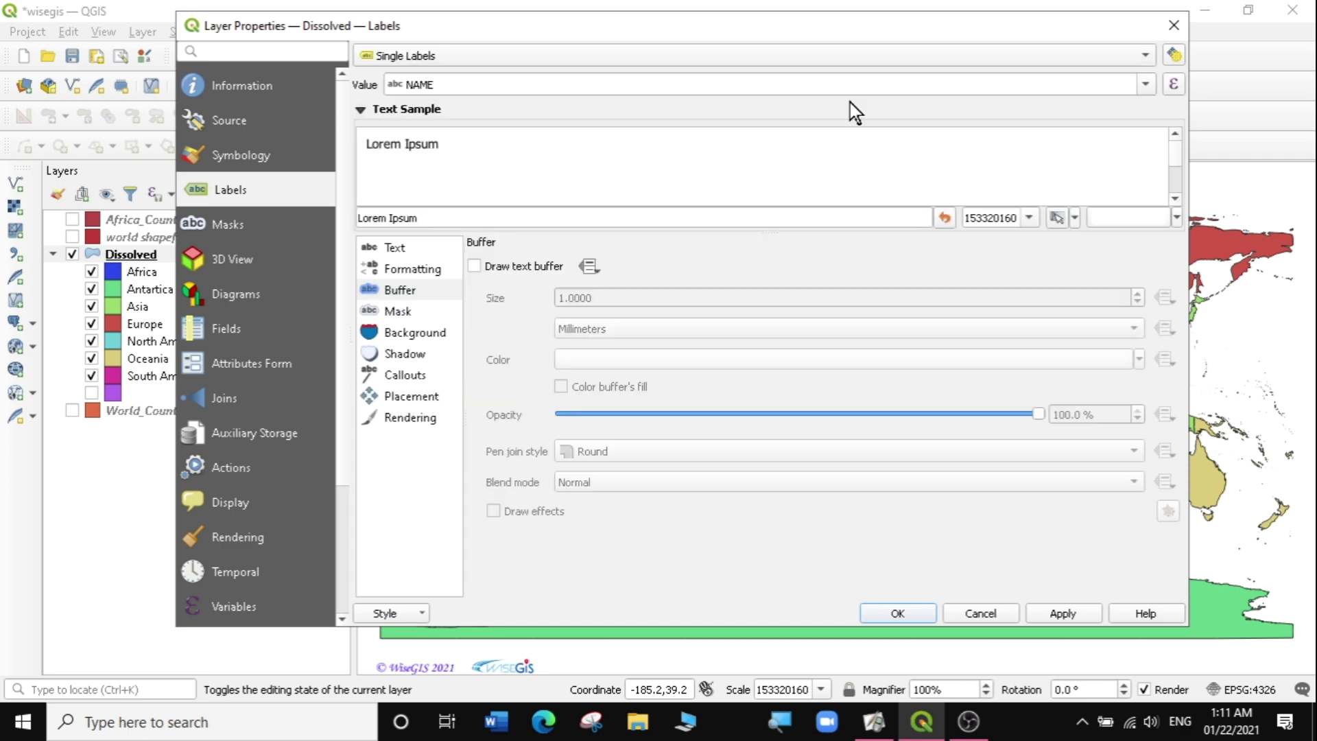
{"action": "left_click", "coordinate": [1145, 85]}
{"action": "left_click", "coordinate": [456, 247]}
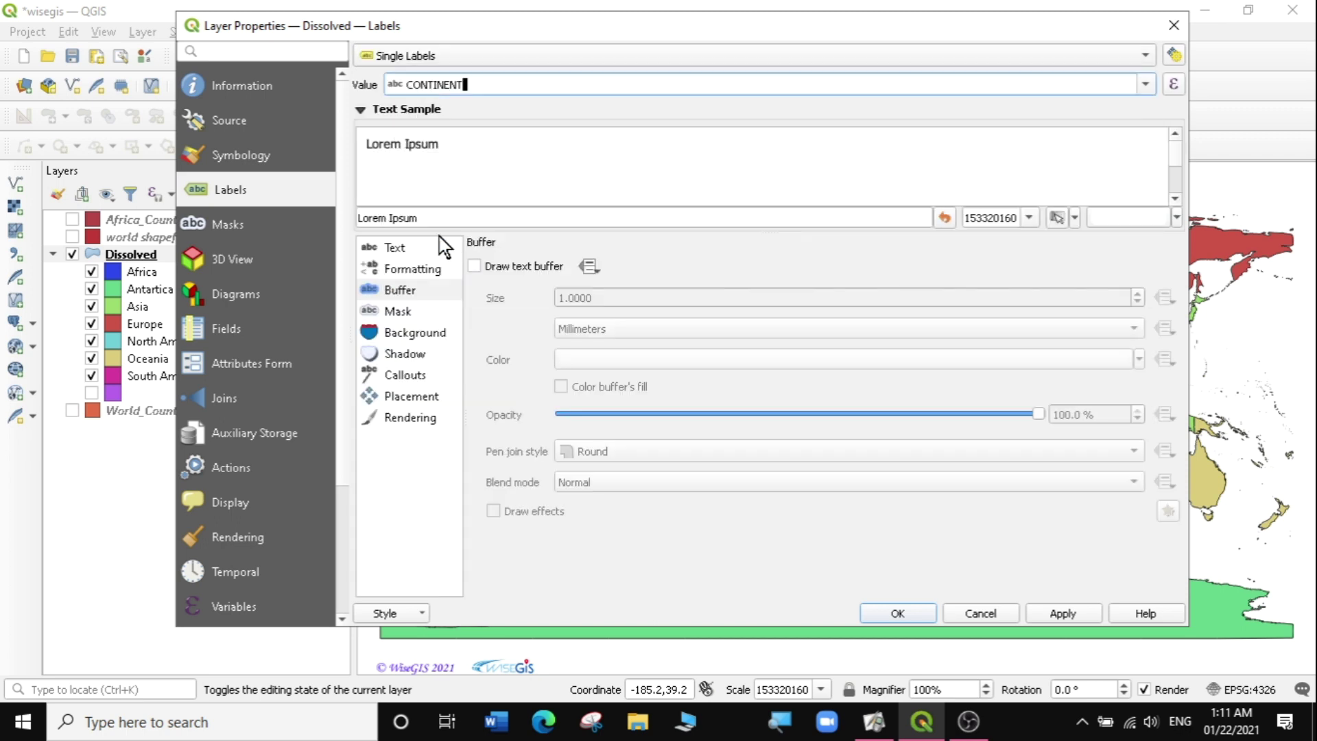
Step: Enlarge the continent label text slightly and apply a 1 mm text buffer to it
{"action": "left_click", "coordinate": [397, 249]}
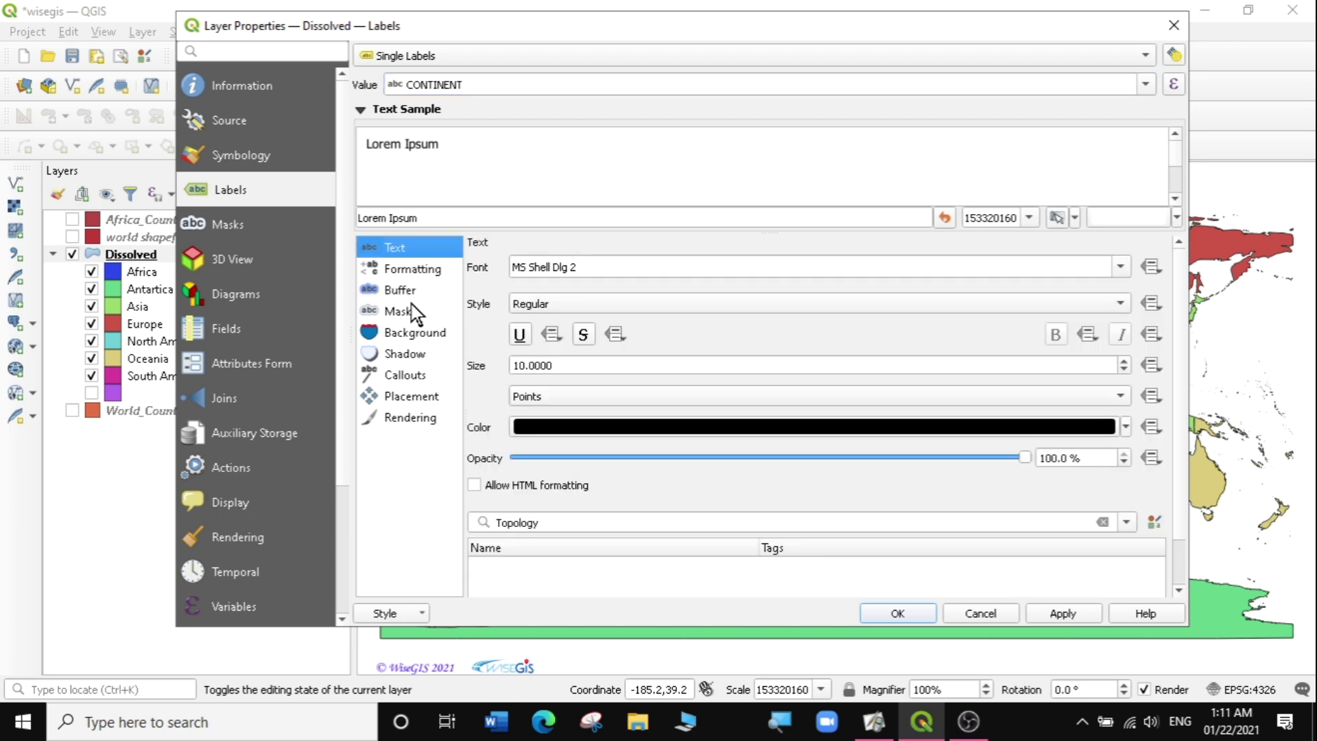
{"action": "left_click", "coordinate": [1123, 360]}
{"action": "left_click", "coordinate": [1123, 361]}
{"action": "left_click", "coordinate": [394, 290]}
{"action": "left_click", "coordinate": [474, 266]}
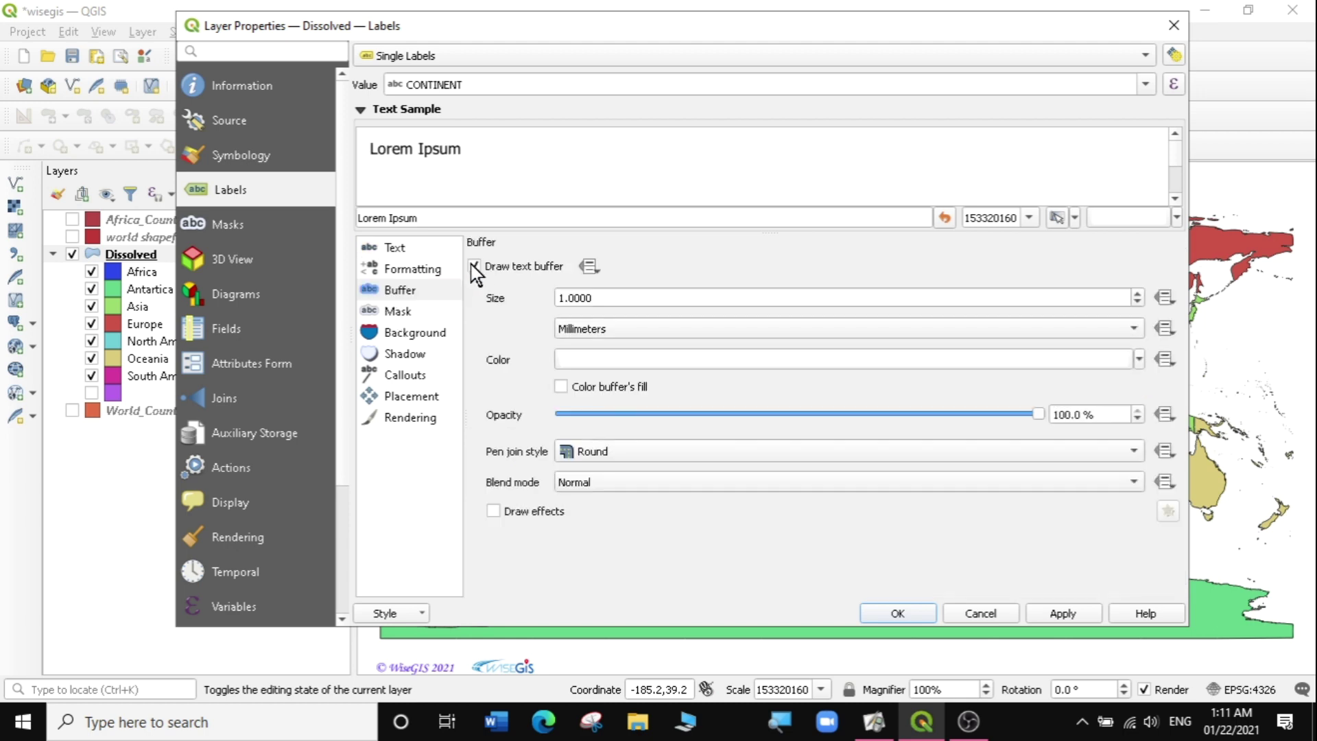
{"action": "left_click", "coordinate": [897, 613]}
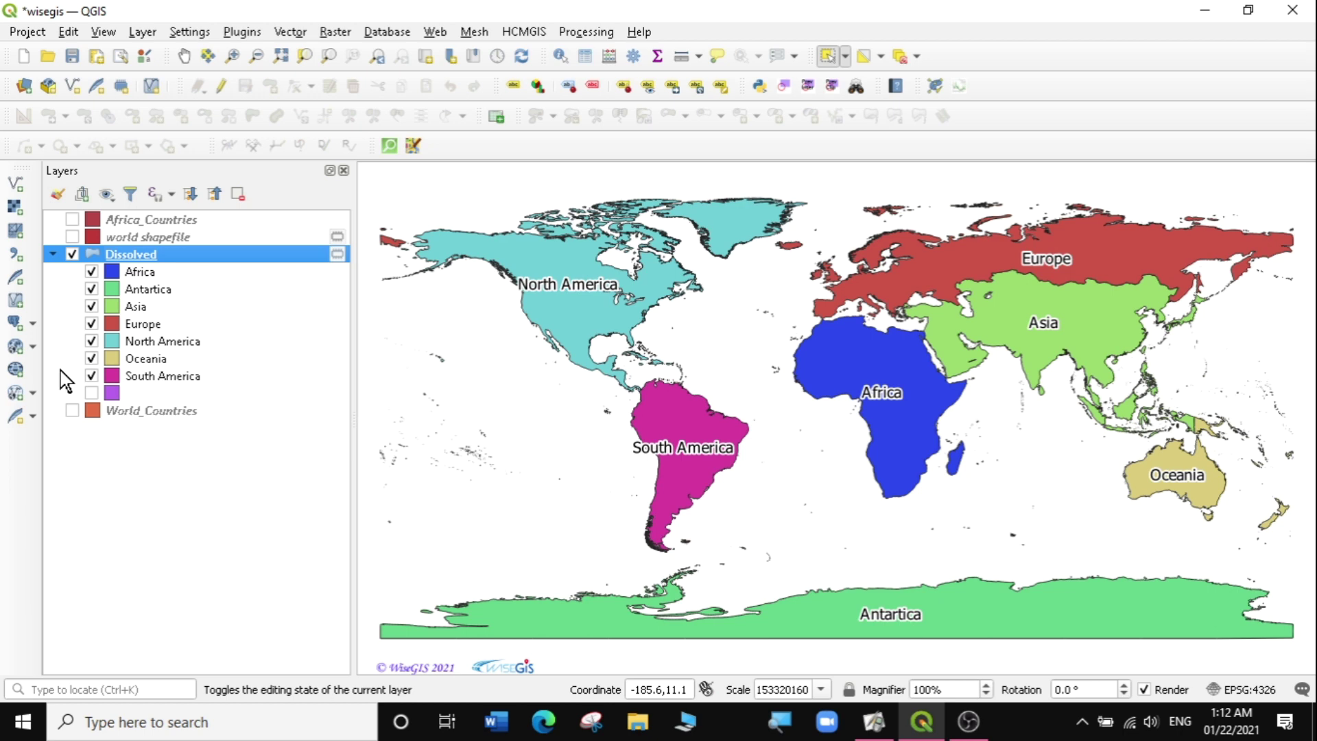
Step: Compare World_Countries shown on its own with the labeled Dissolved layer by switching their visibility
{"action": "left_click", "coordinate": [72, 254]}
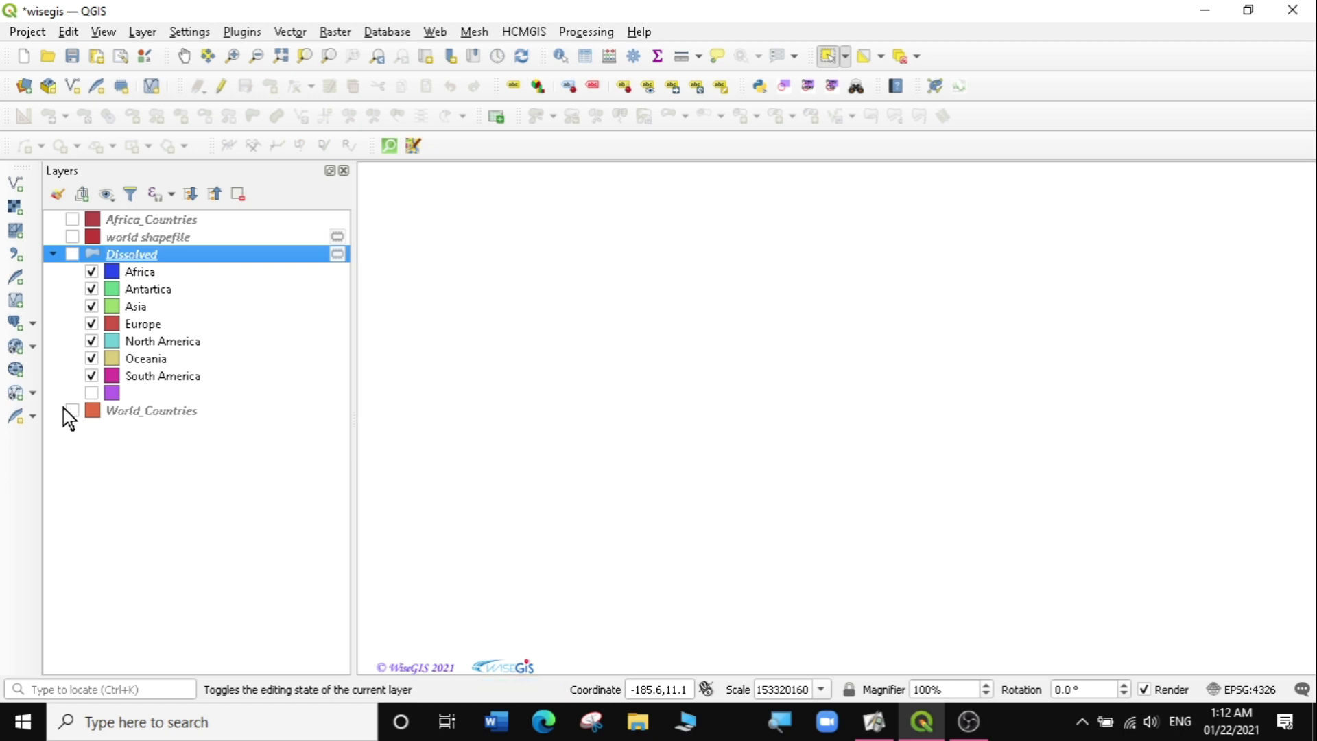
{"action": "left_click", "coordinate": [71, 410]}
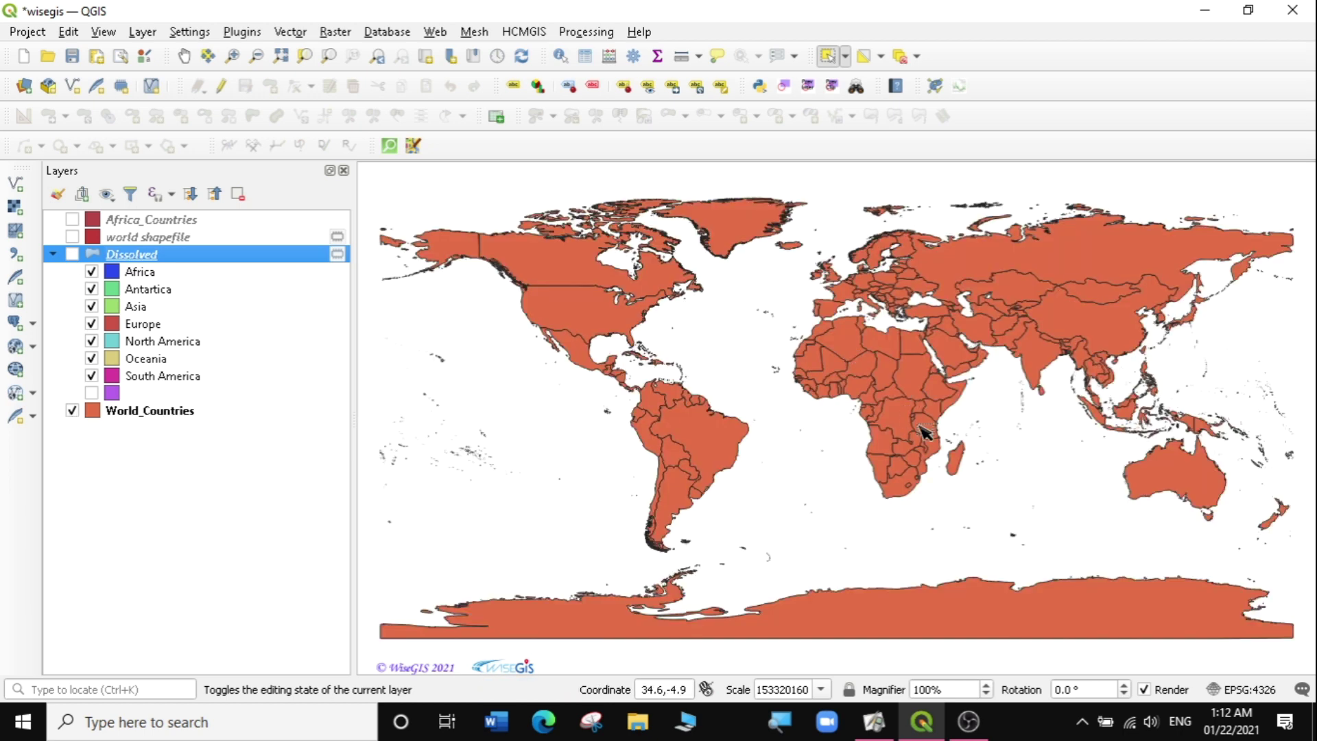
{"action": "left_click", "coordinate": [73, 254]}
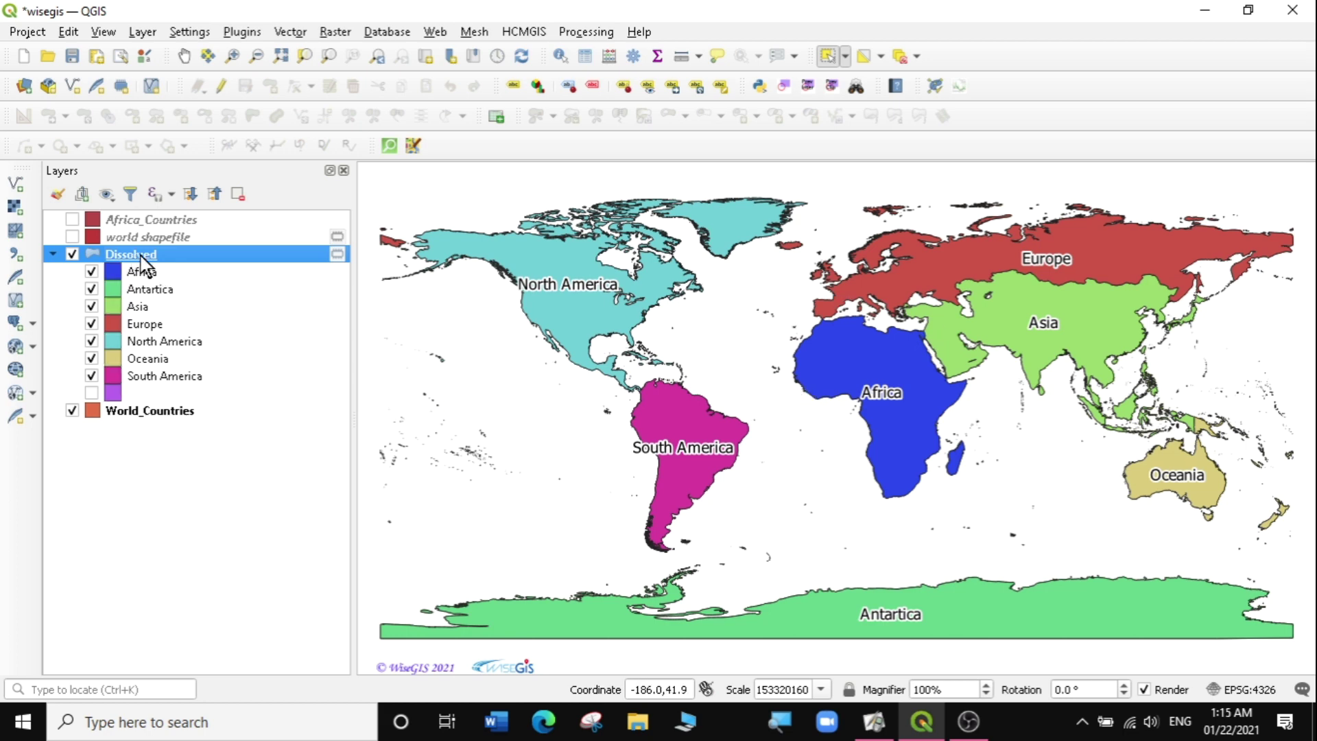
Step: Rename the Dissolved layer as "world continents"
{"action": "right_click", "coordinate": [135, 254]}
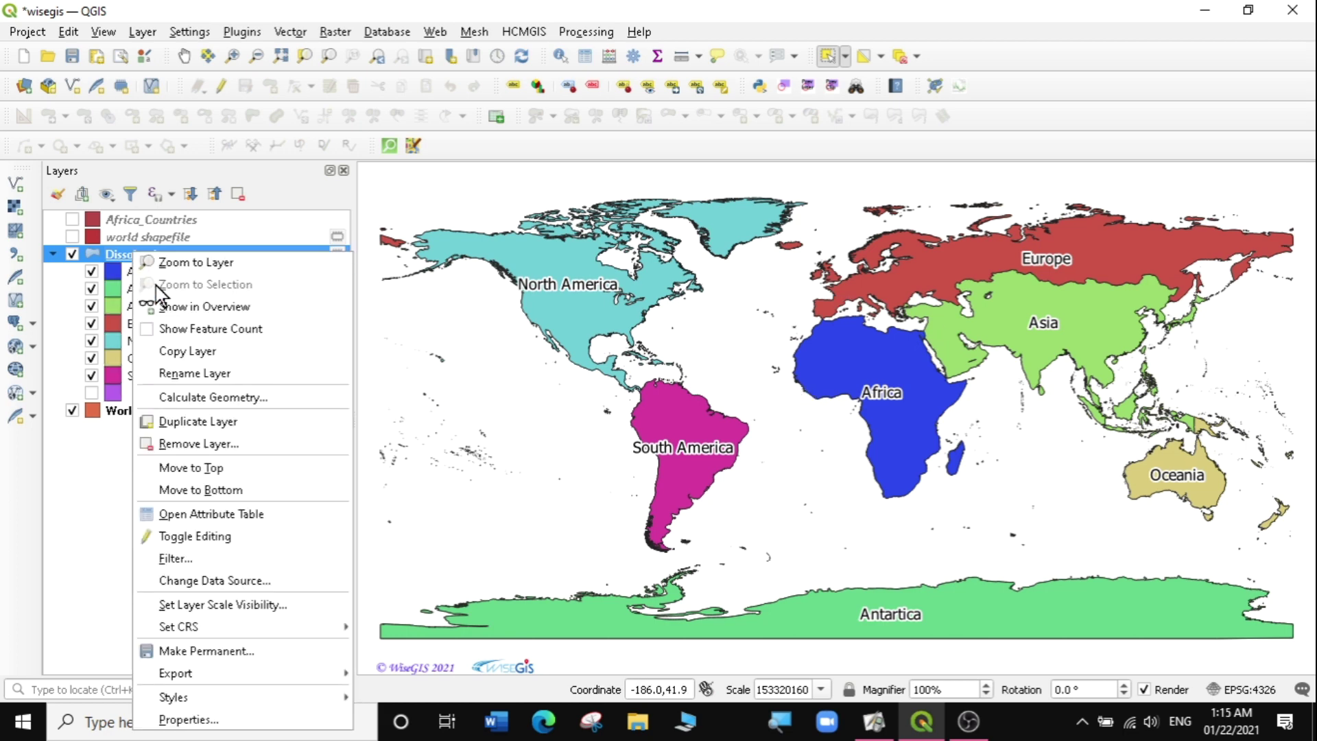
{"action": "left_click", "coordinate": [190, 374]}
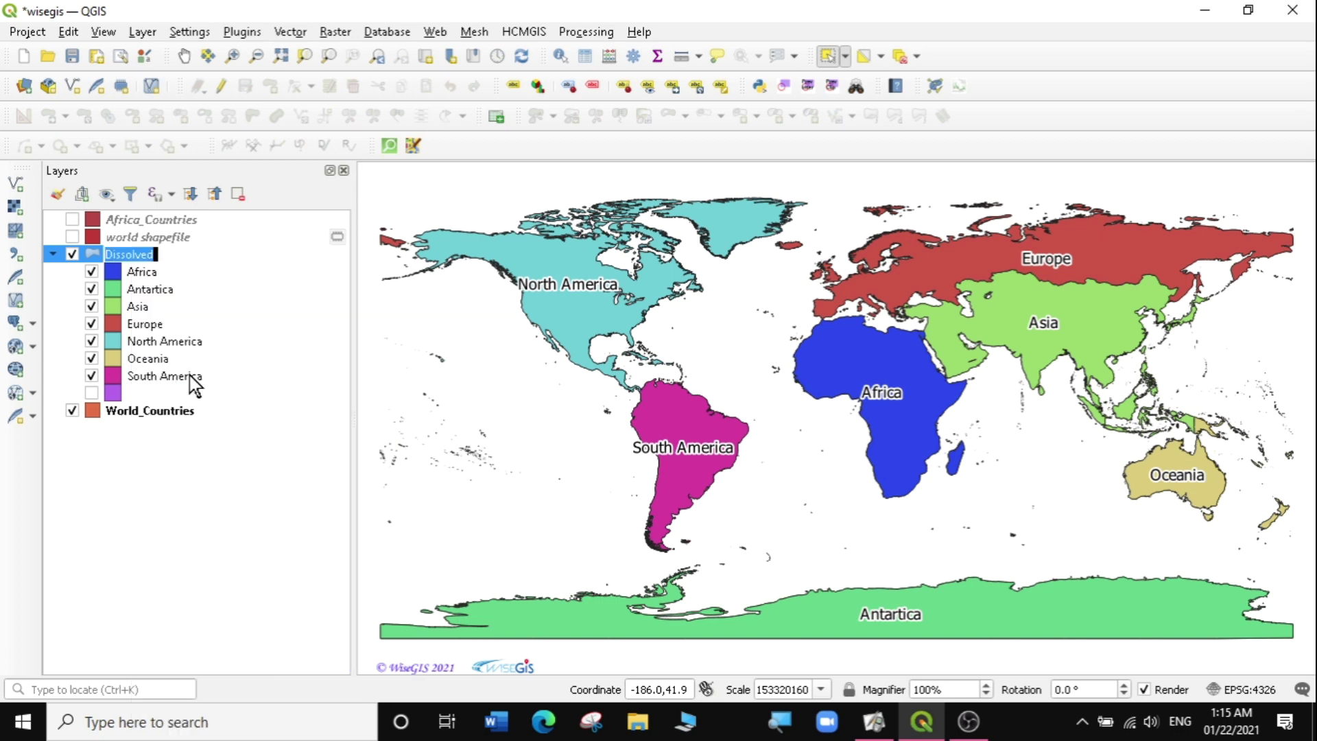
{"action": "type", "text": "worl"}
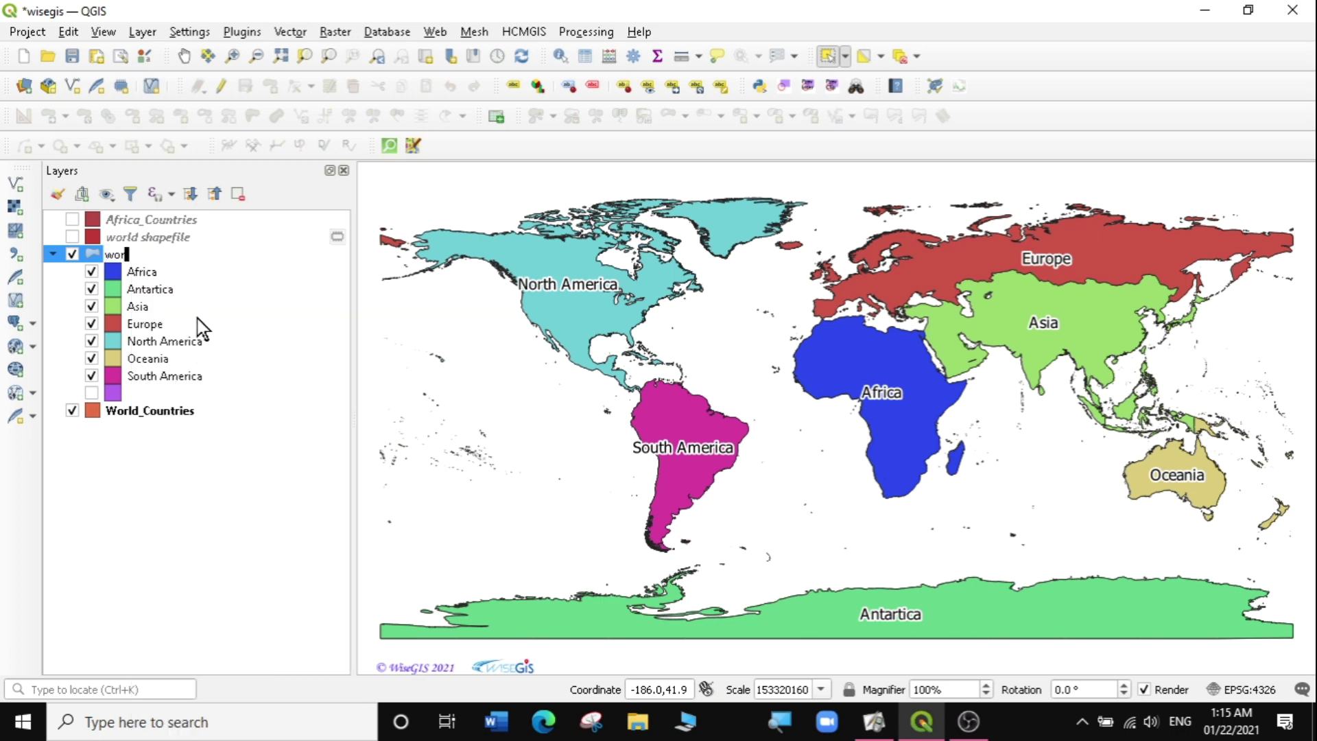
{"action": "type", "text": "d"}
{"action": "type", "text": " o"}
{"action": "type", "text": "ont"}
{"action": "type", "text": "inent"}
{"action": "type", "text": "s"}
{"action": "key", "text": "Return"}
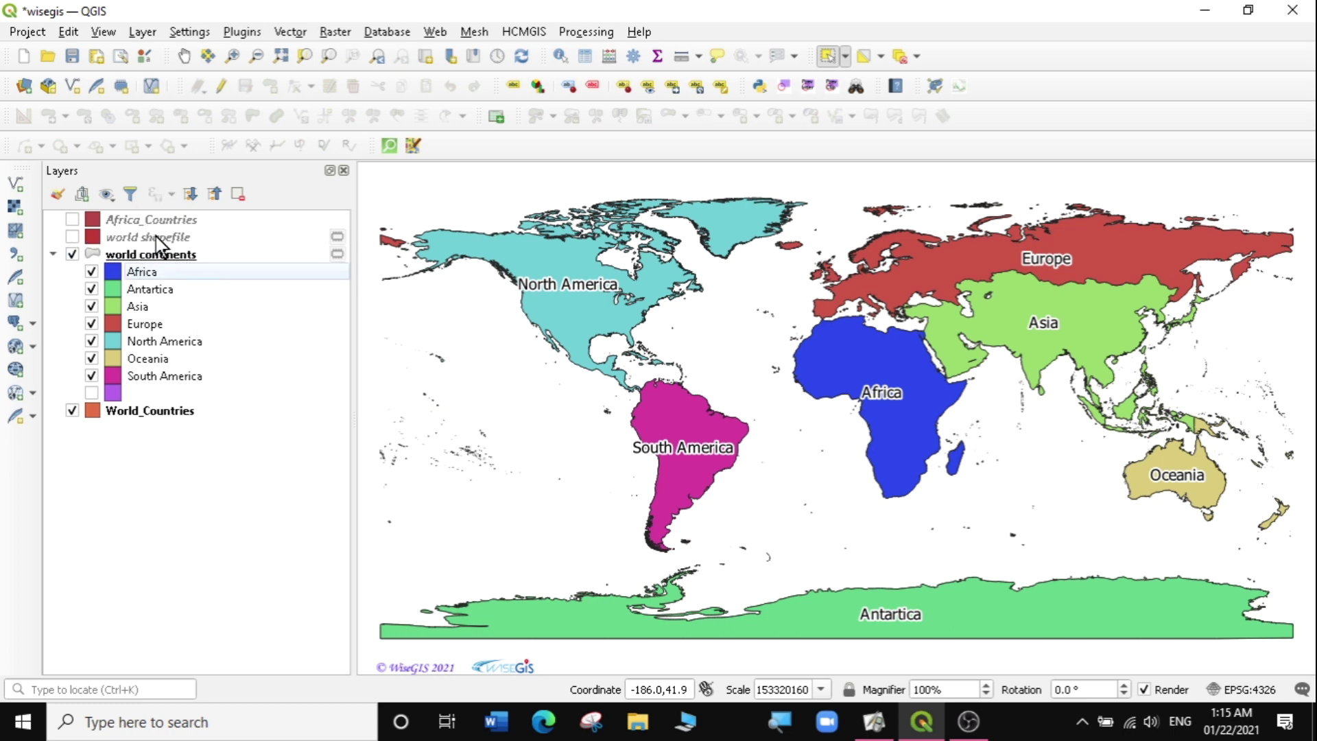
Step: Compare the world shapefile, world continents and World_Countries layers by switching the two dissolved layers on and off
{"action": "left_click", "coordinate": [71, 236]}
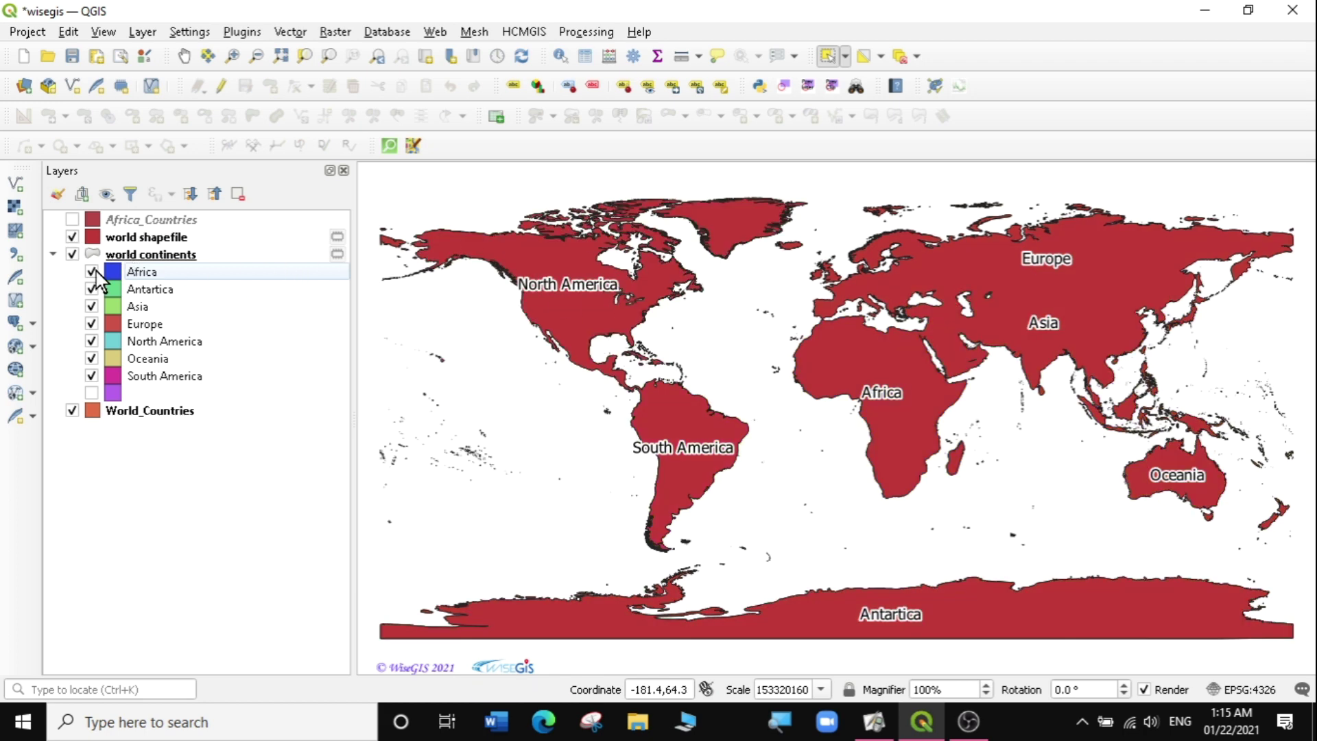
{"action": "left_click", "coordinate": [71, 254]}
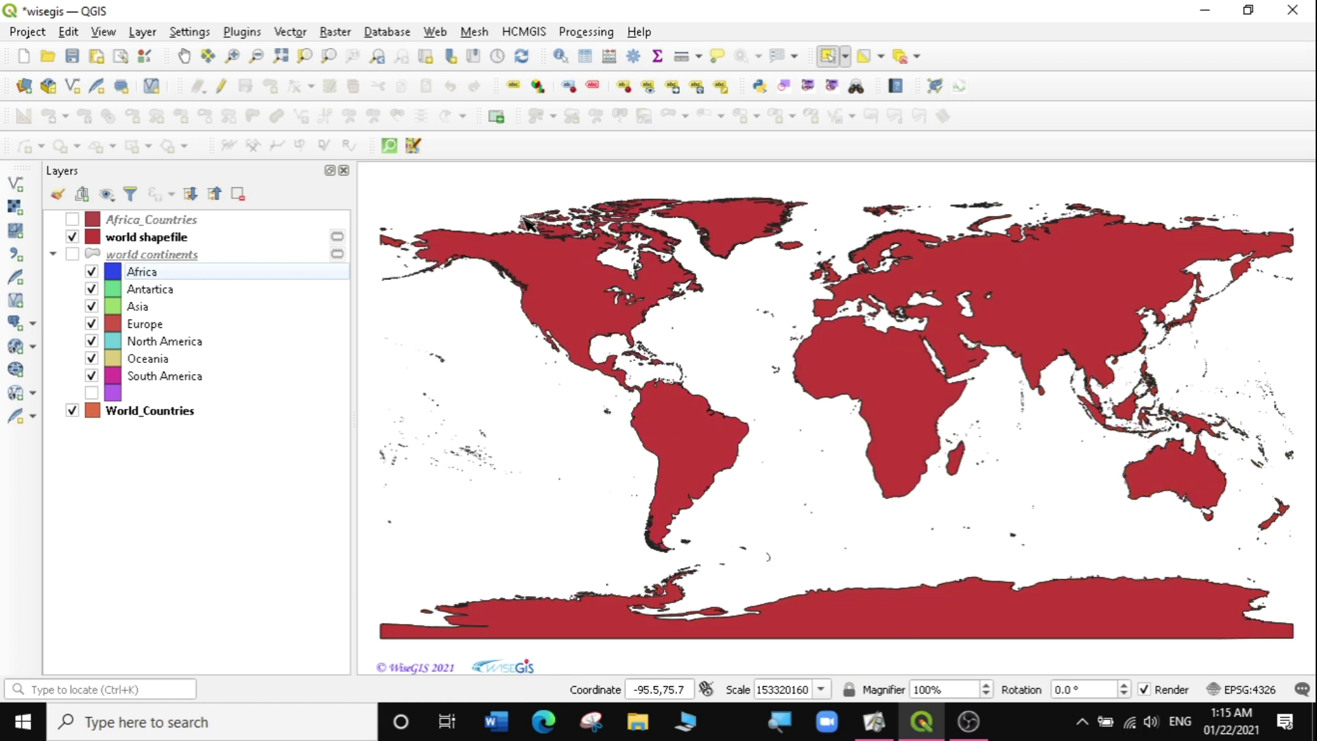
{"action": "left_click", "coordinate": [71, 252]}
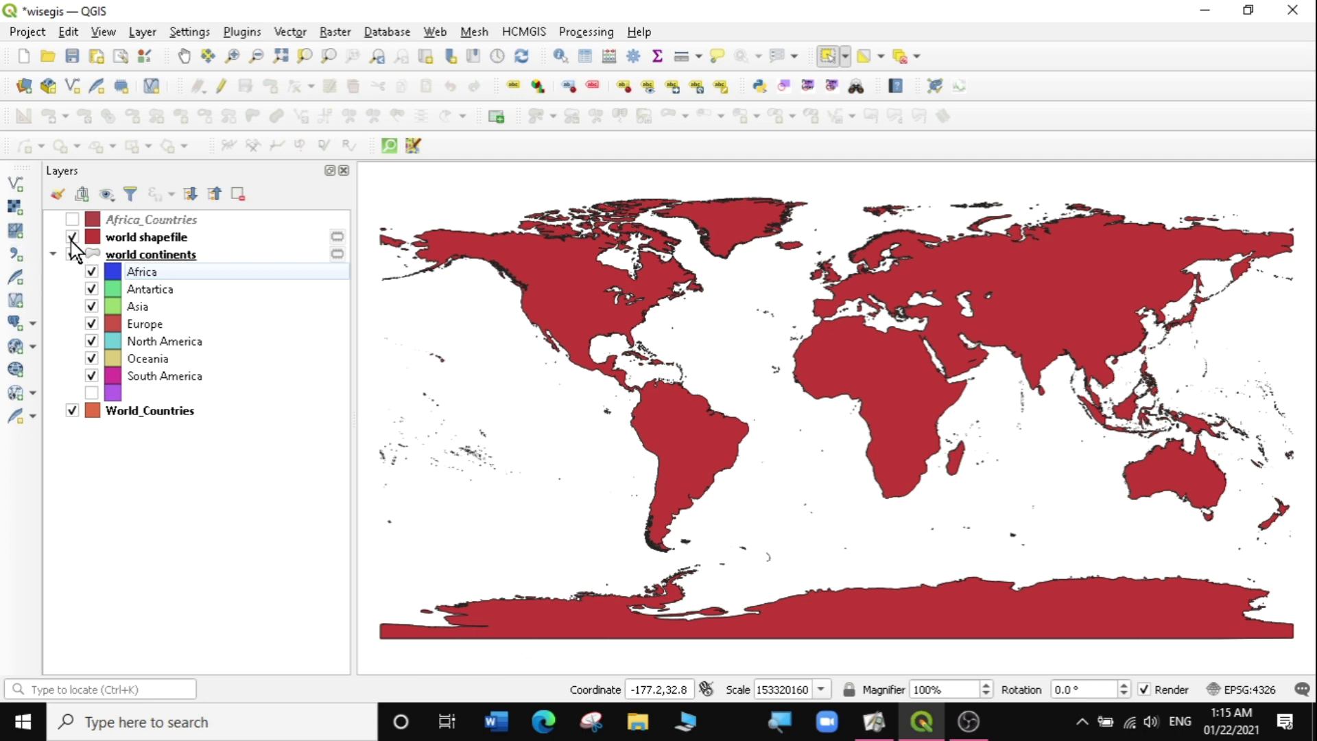
{"action": "left_click", "coordinate": [71, 237]}
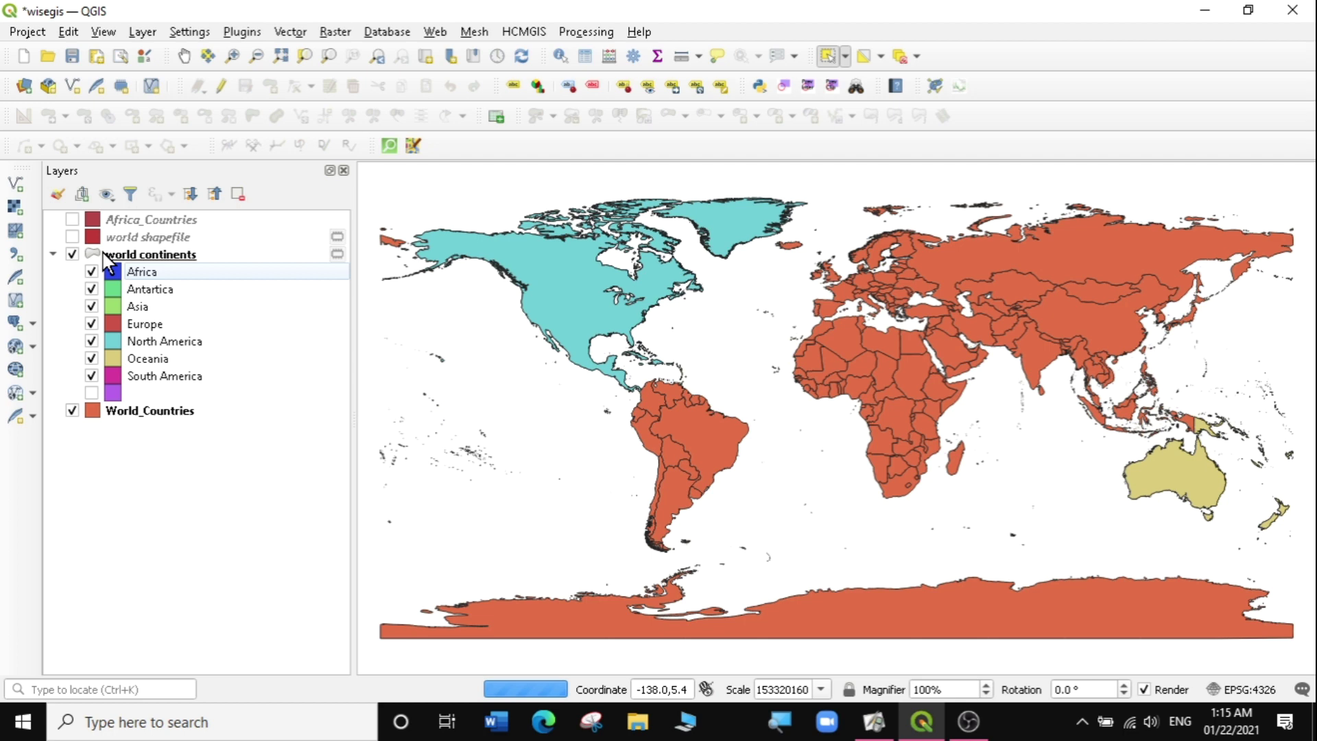
{"action": "left_click", "coordinate": [72, 236]}
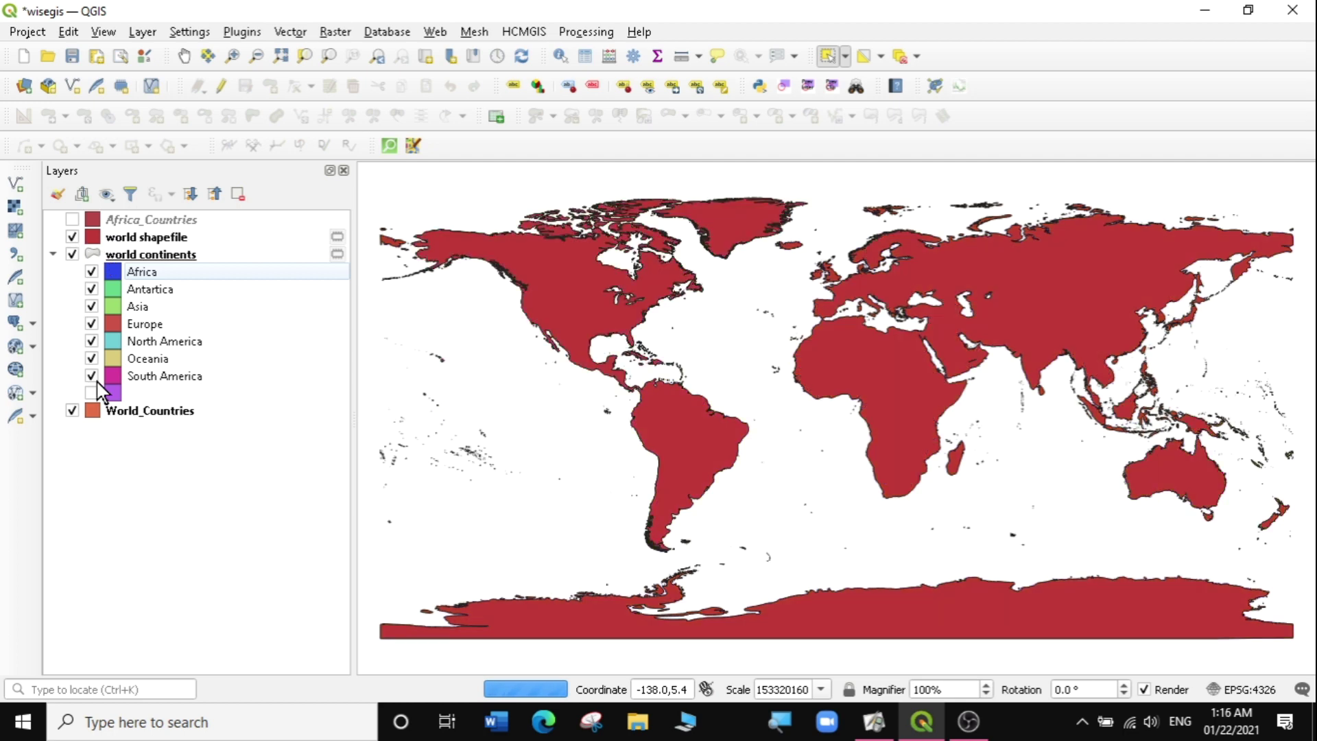
{"action": "left_click", "coordinate": [72, 254]}
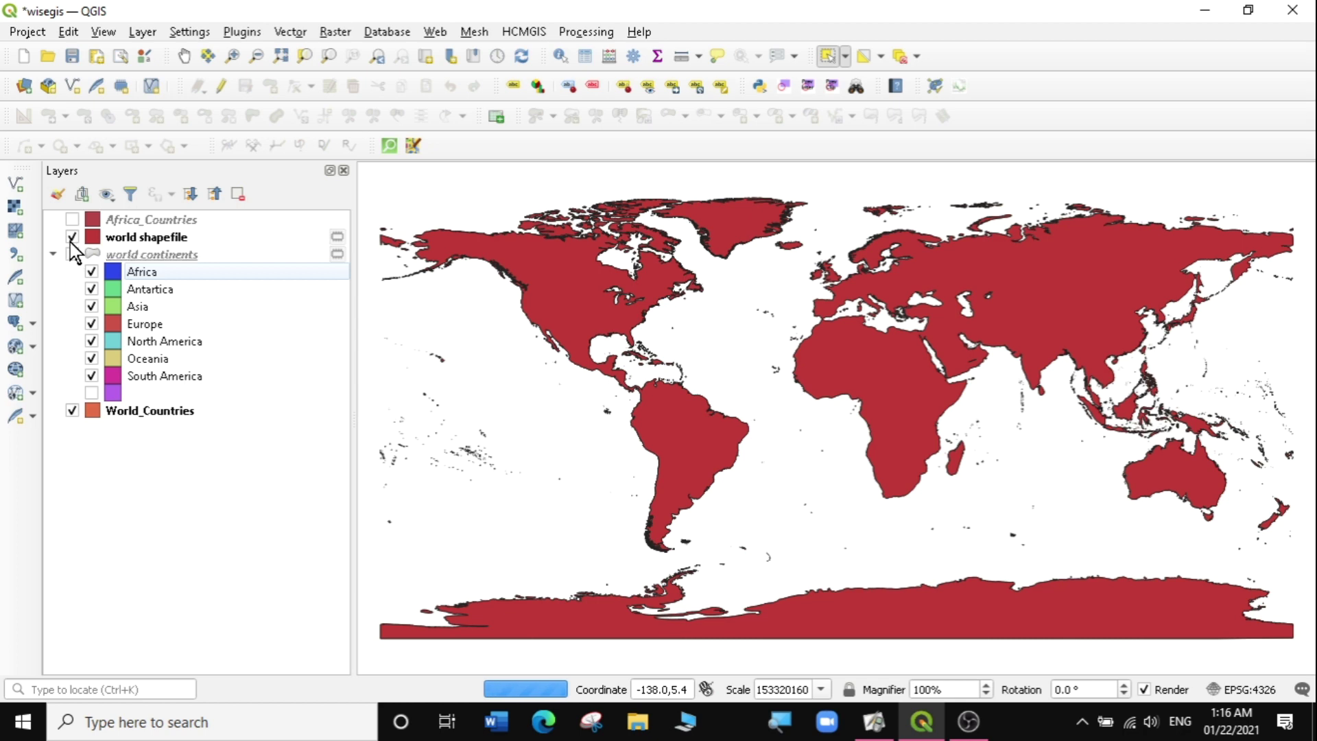
{"action": "left_click", "coordinate": [72, 237]}
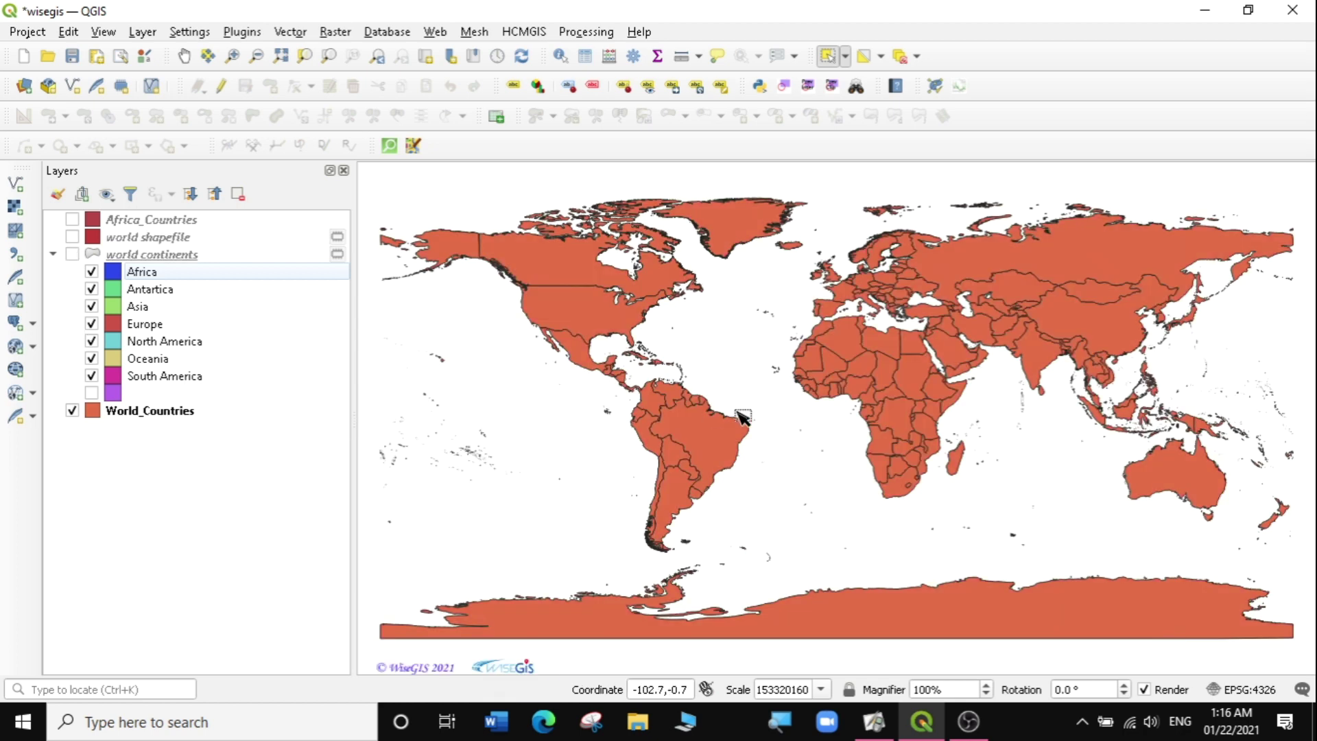
{"action": "left_click", "coordinate": [72, 253]}
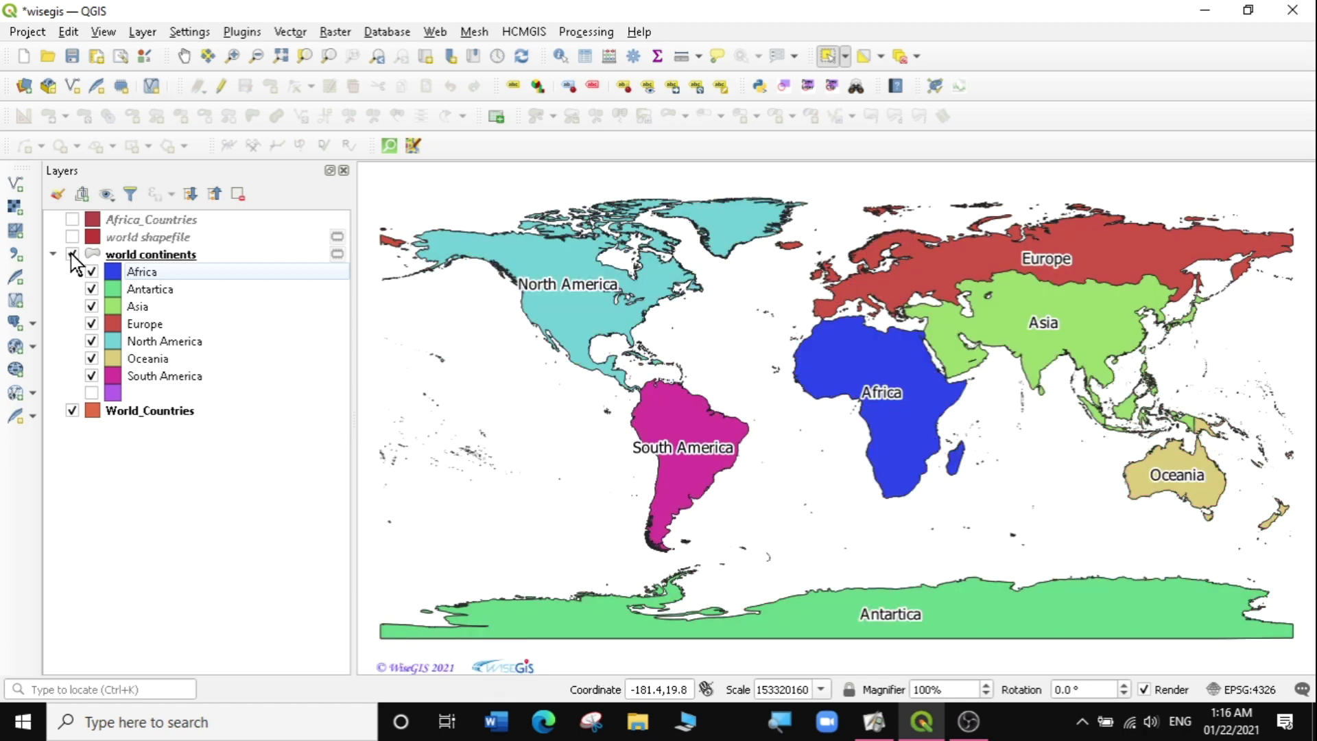